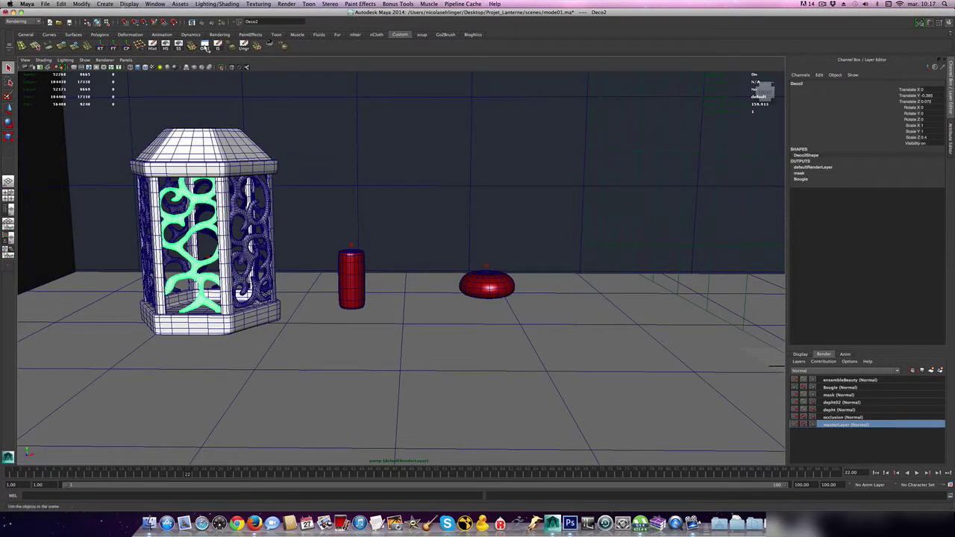
Open the Outliner and select pointLight1, pointLight2 and pointLight3 one after another to locate them in the scene
click(205, 47)
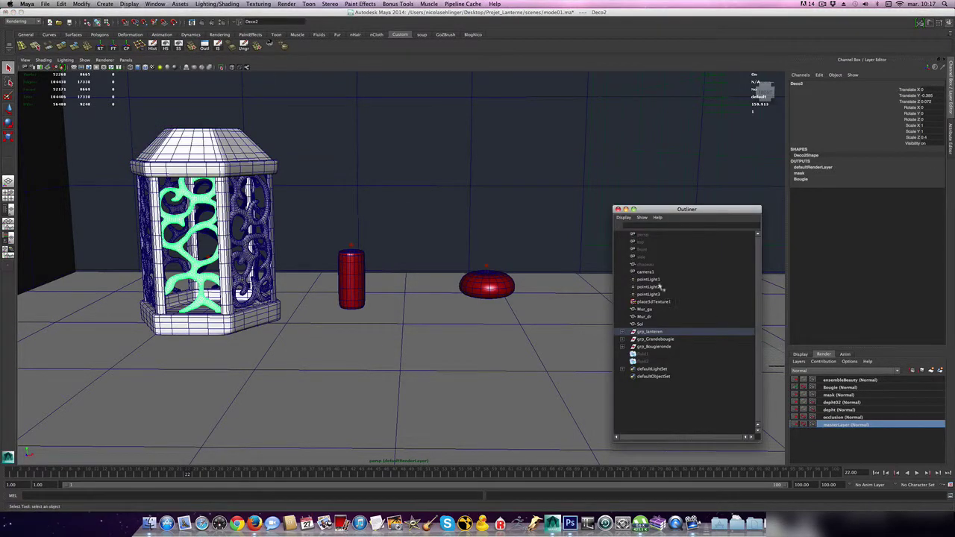
click(655, 280)
click(660, 287)
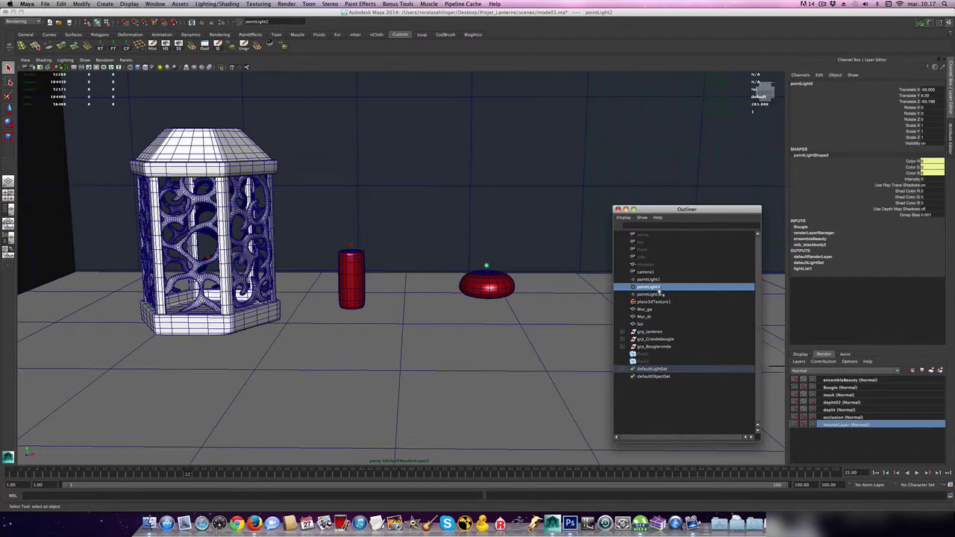
click(659, 295)
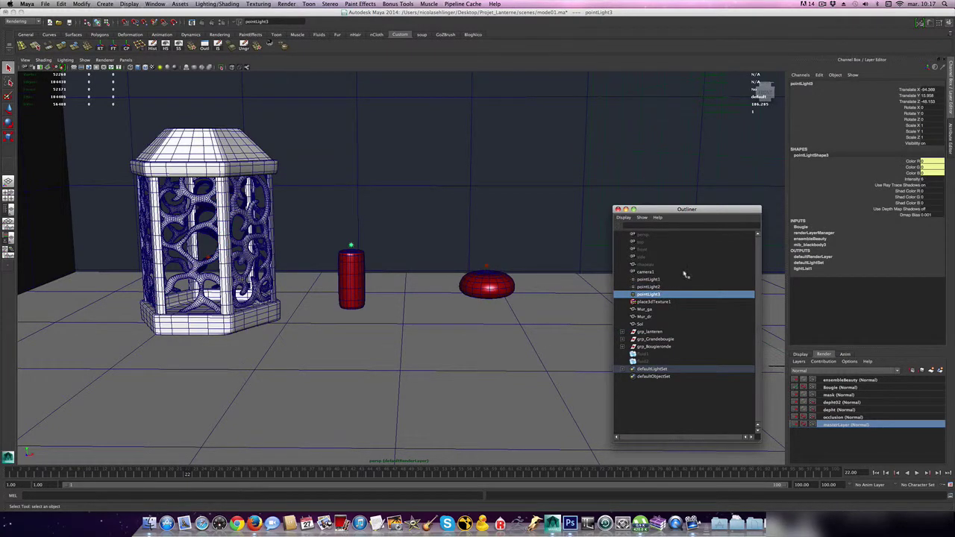
Examine the light attributes of pointLight2 and follow the input connected to its colour
click(660, 288)
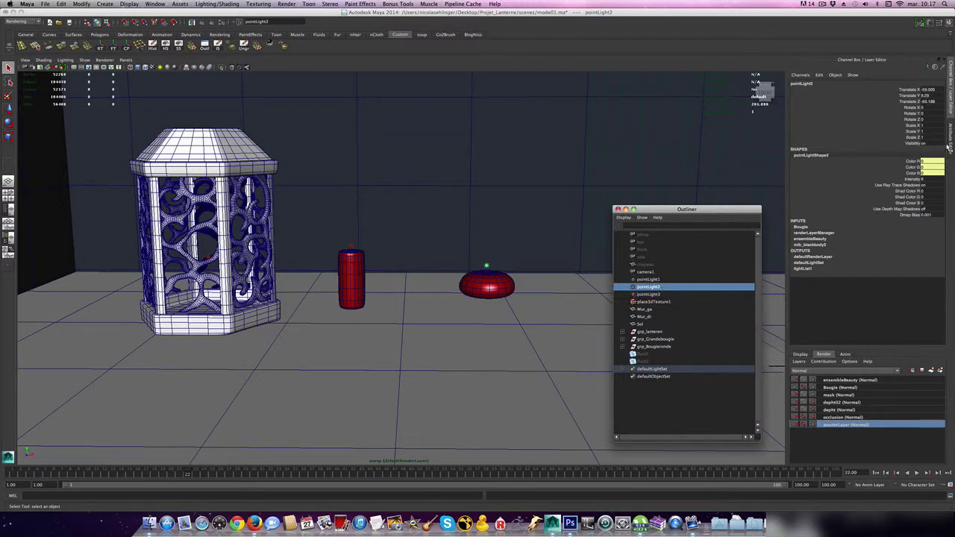
click(949, 137)
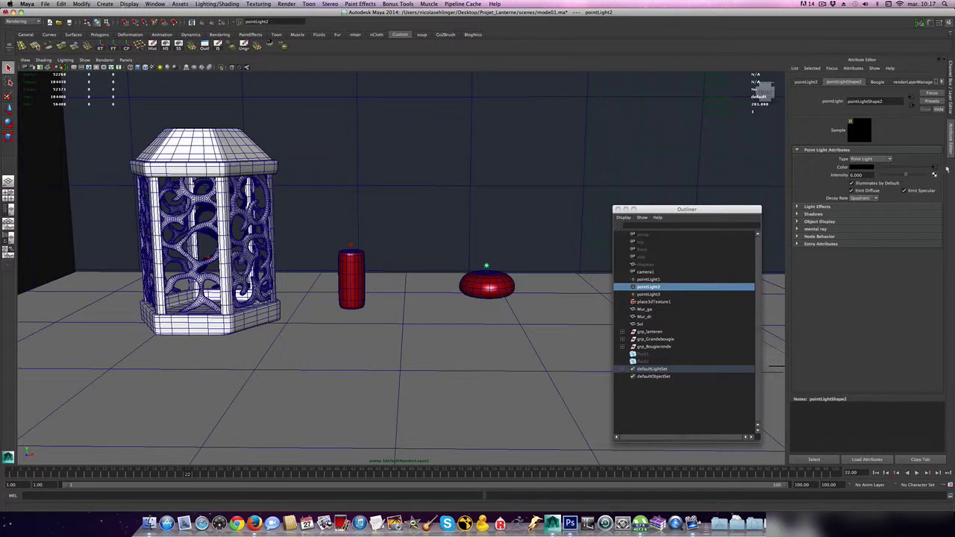
click(935, 170)
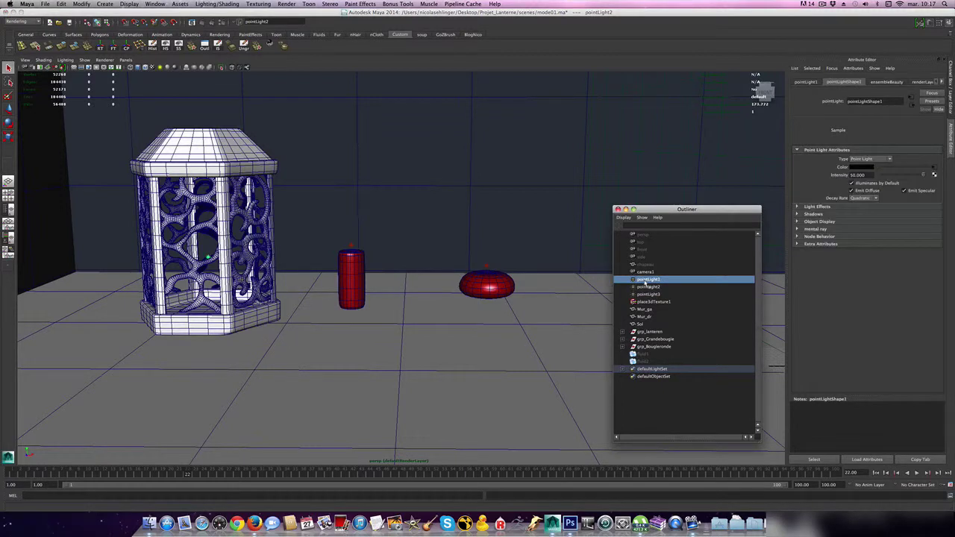
Examine the raytrace shadow attributes of pointLight1, clearing the Render View and Outliner windows out of the workspace
click(646, 279)
click(832, 215)
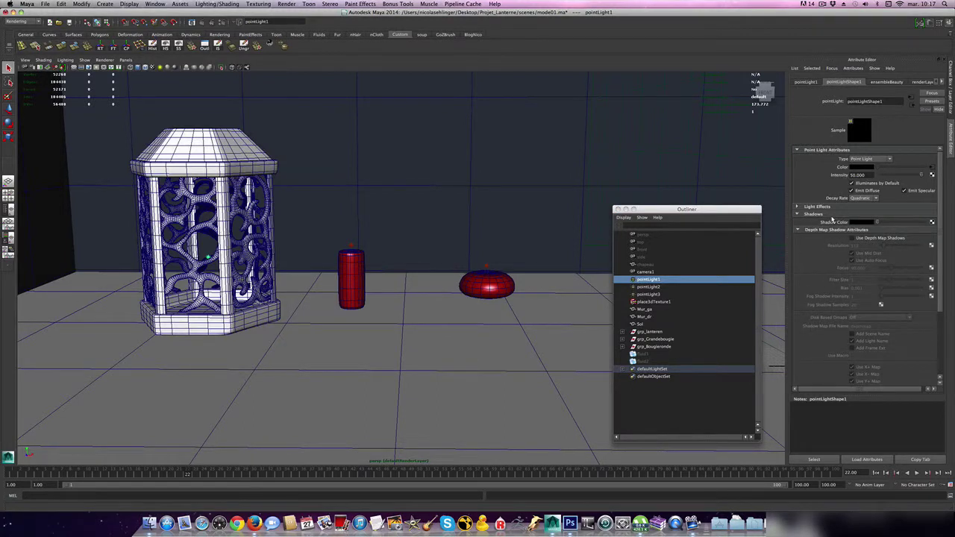
scroll(840, 298, down, 5)
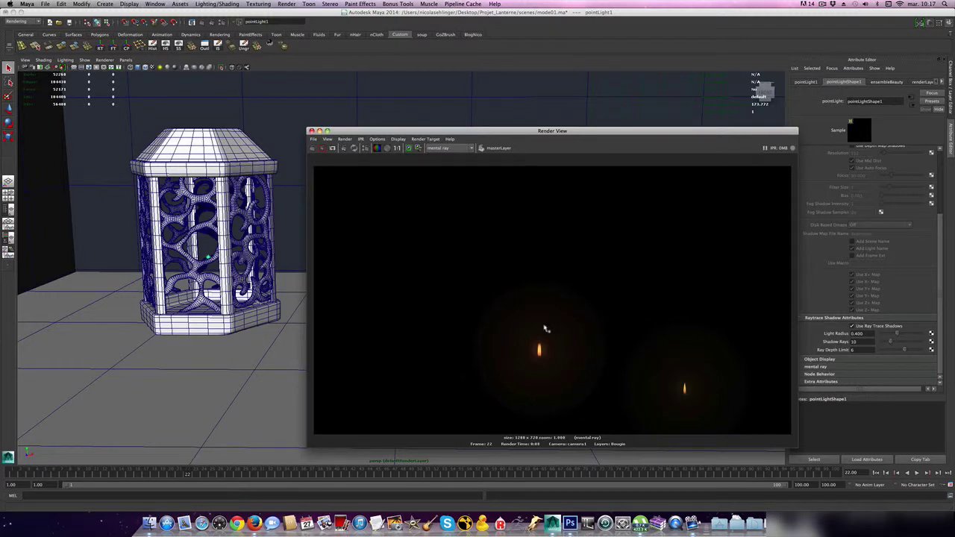
drag(538, 132, 954, 187)
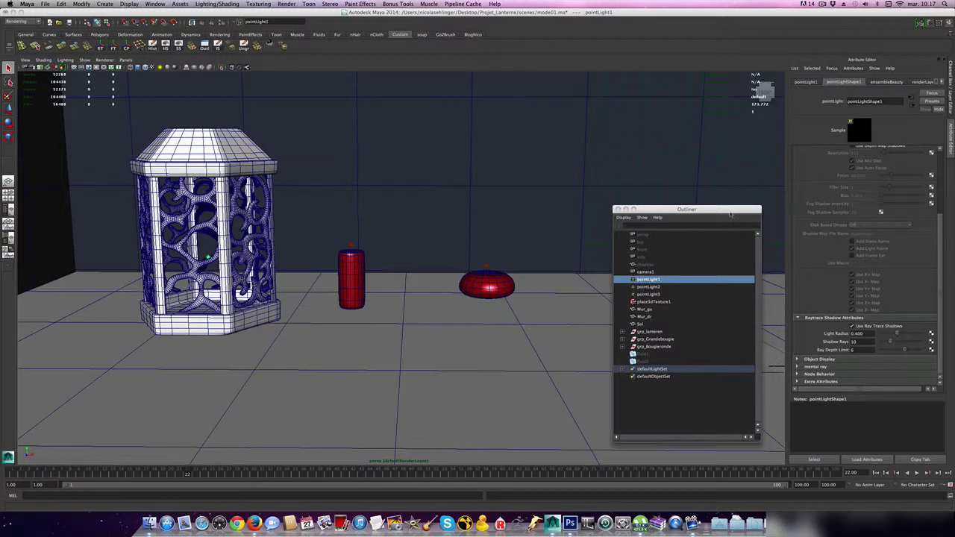
drag(731, 213, 954, 224)
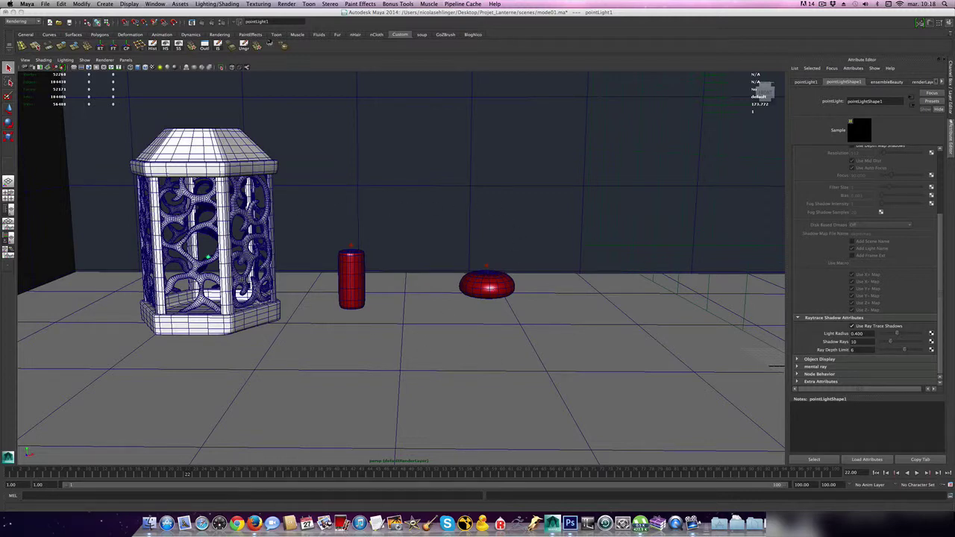
Make the occlusion render layer active and check its objects against the Outliner
click(950, 88)
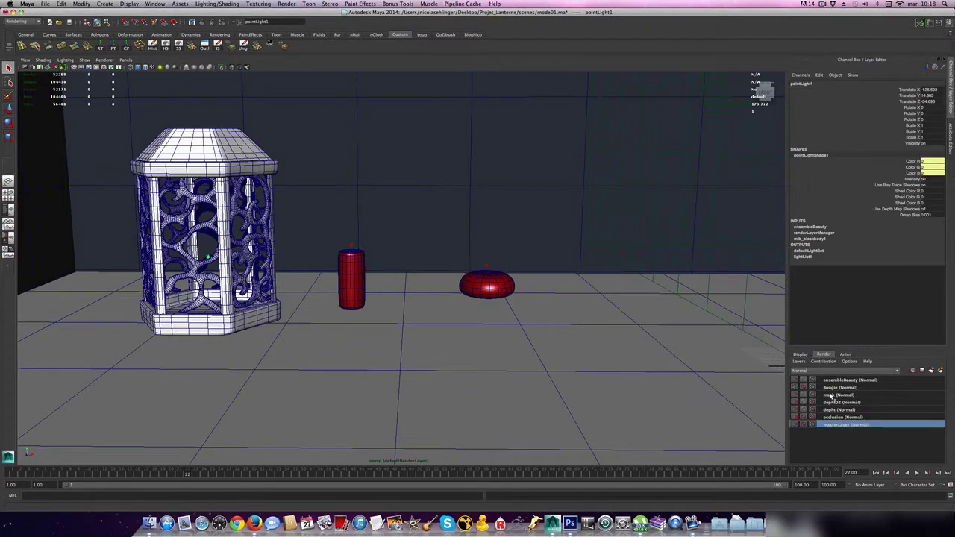
click(839, 417)
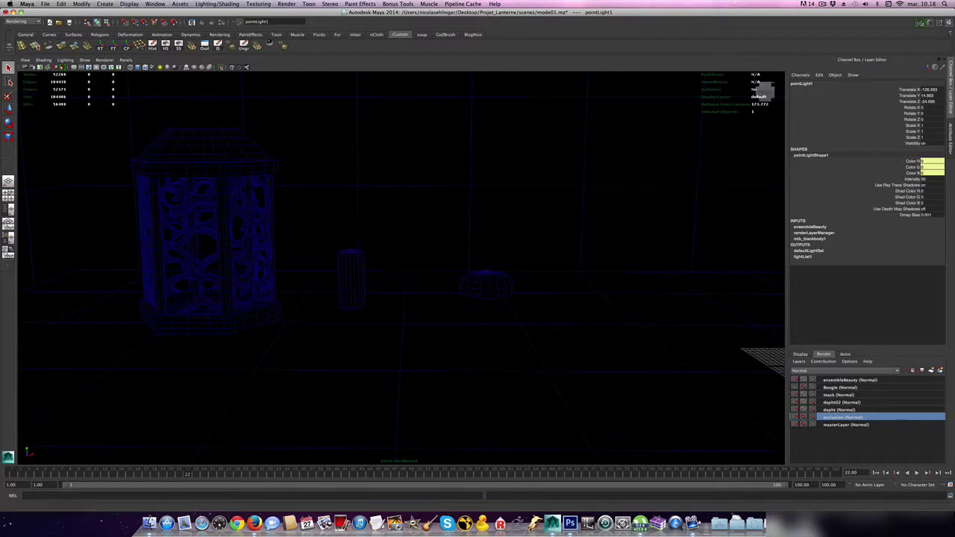
drag(954, 238, 577, 187)
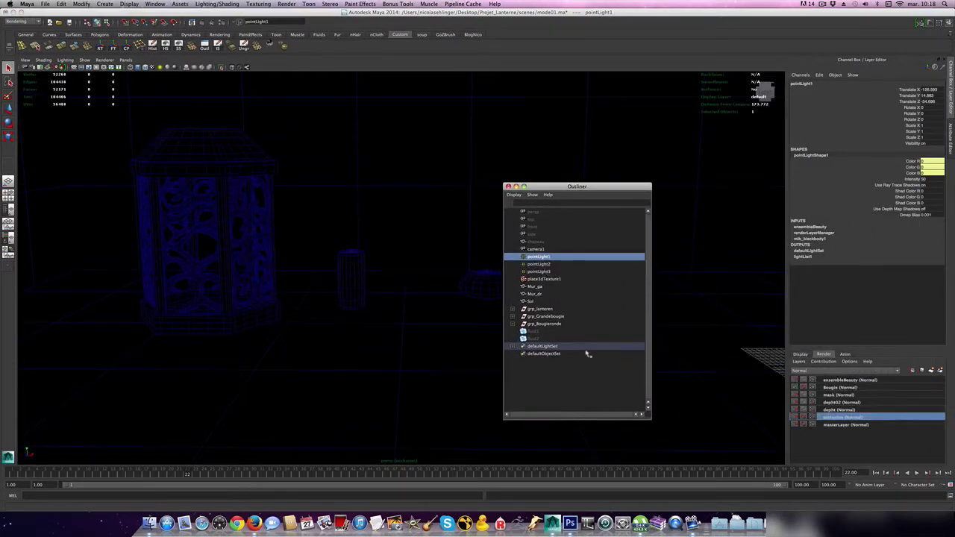
drag(595, 187, 954, 242)
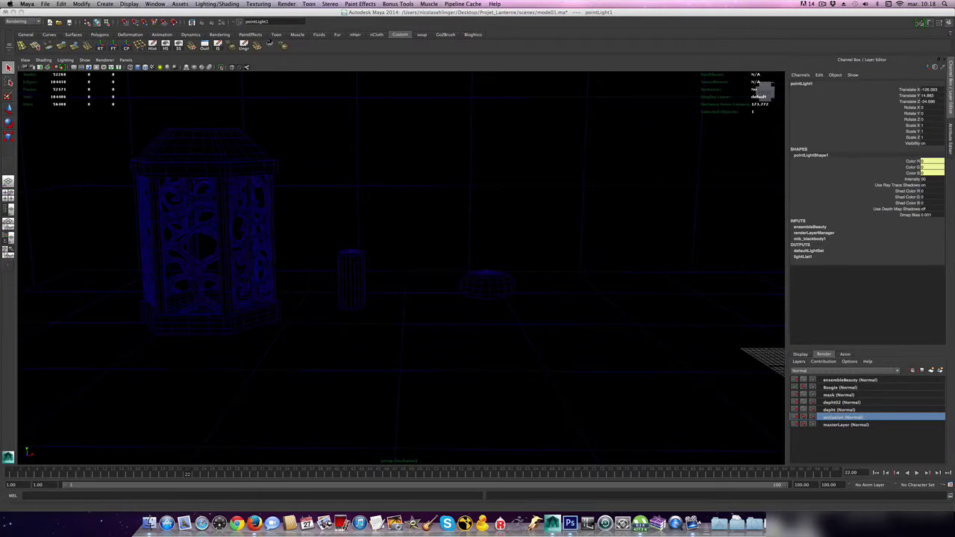
Open the Hypershade, enlarge its materials area and graph the input and output connections of surfaceShader1
click(161, 5)
mouse_move(171, 25)
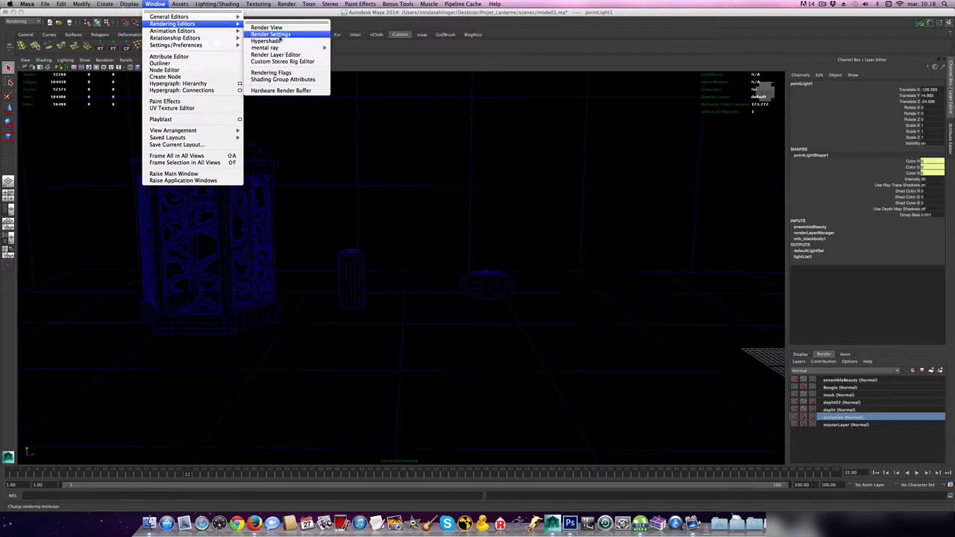
click(279, 44)
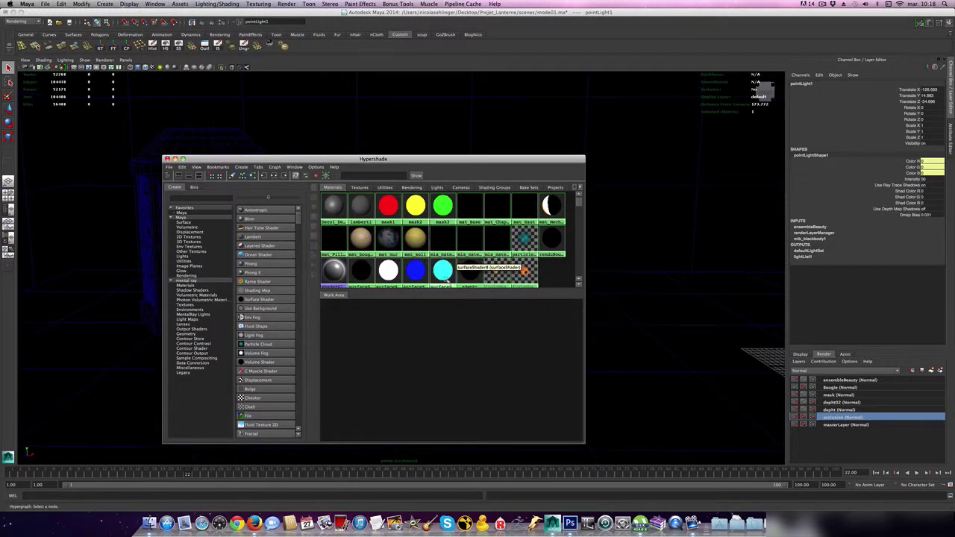
drag(447, 291, 447, 330)
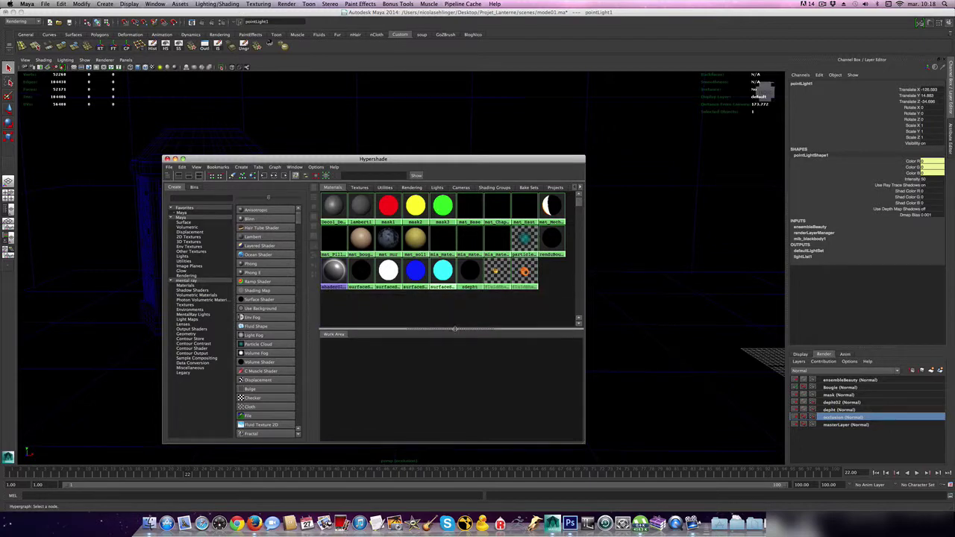
click(360, 270)
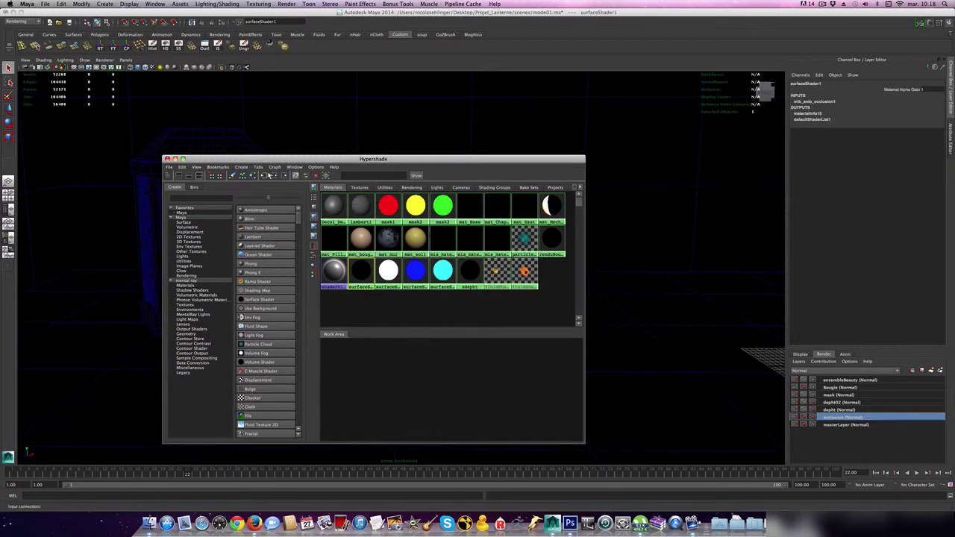
click(274, 175)
click(386, 384)
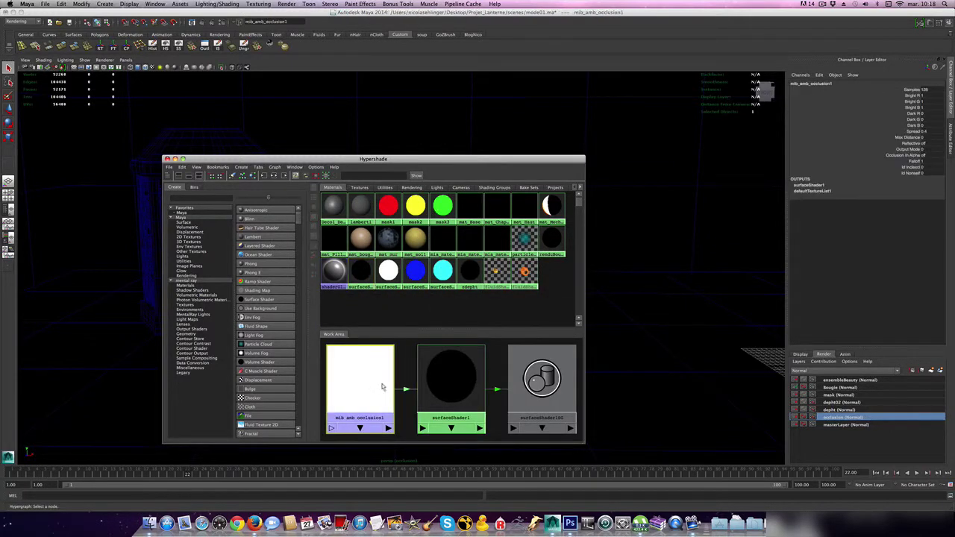
Follow the Out Color connection of surfaceShader1 to examine the parameters of mib_amb_occlusion1
click(440, 373)
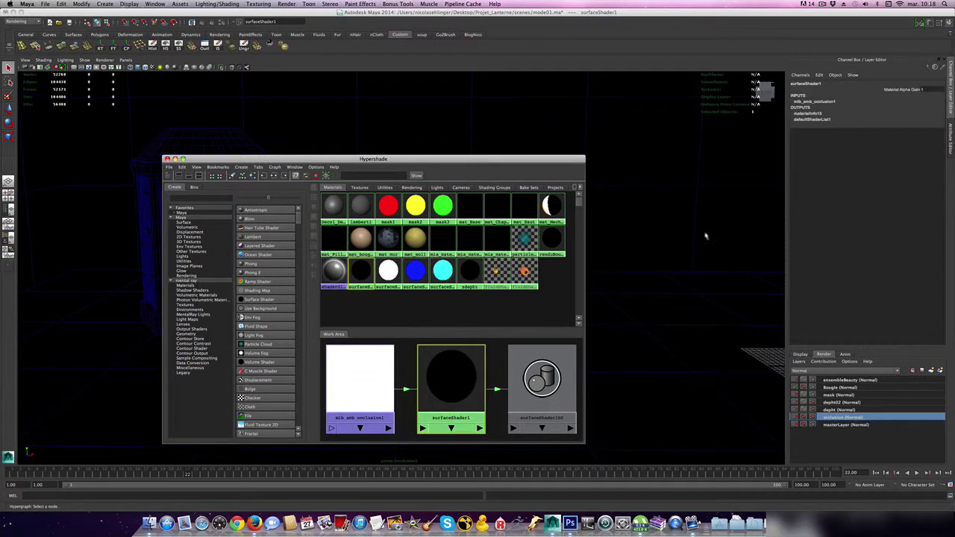
click(950, 130)
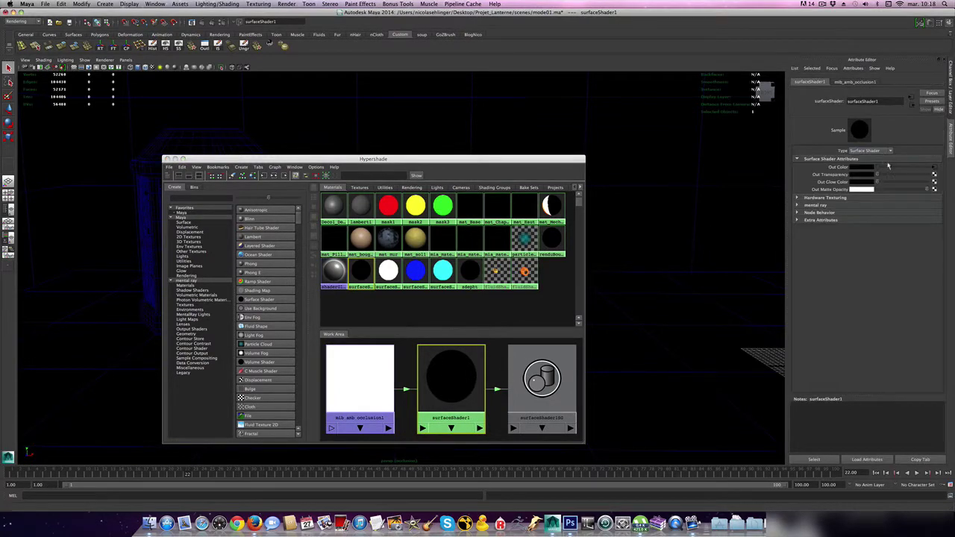
click(935, 167)
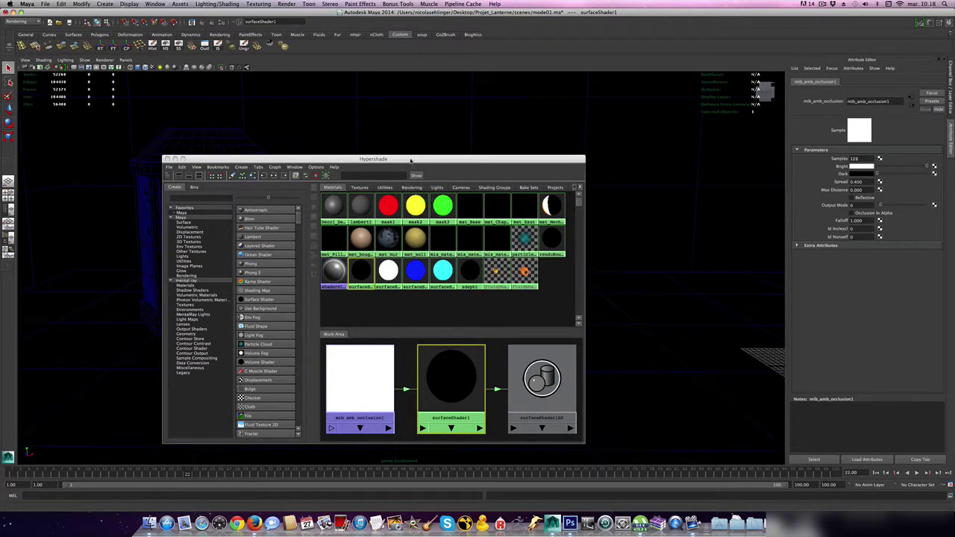
Clear the Hypershade out of the workspace and make the mask render layer active
drag(299, 159, 954, 283)
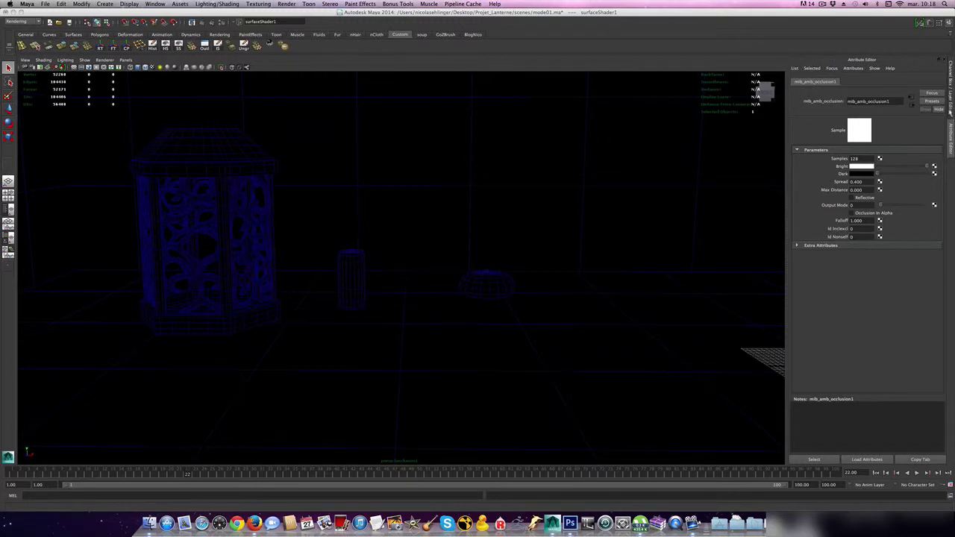
click(951, 113)
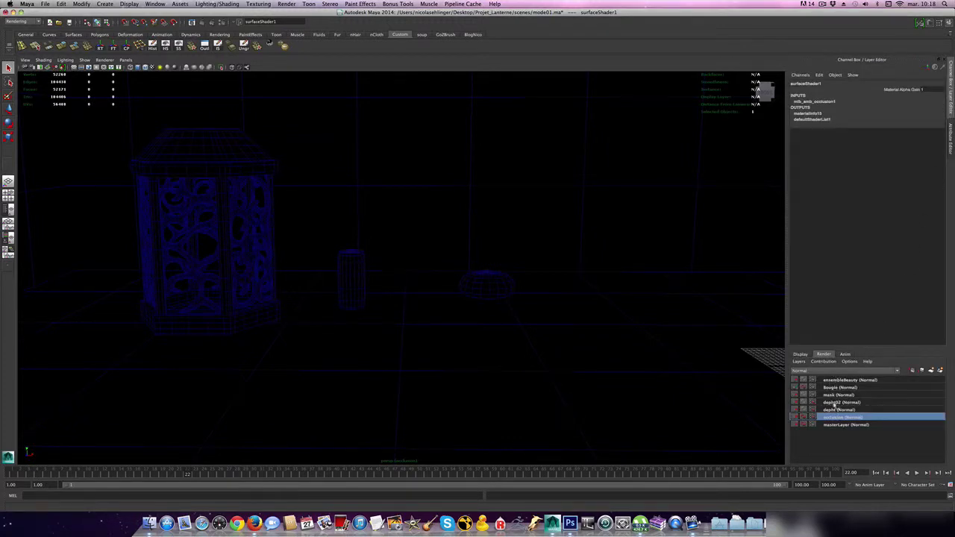
click(833, 396)
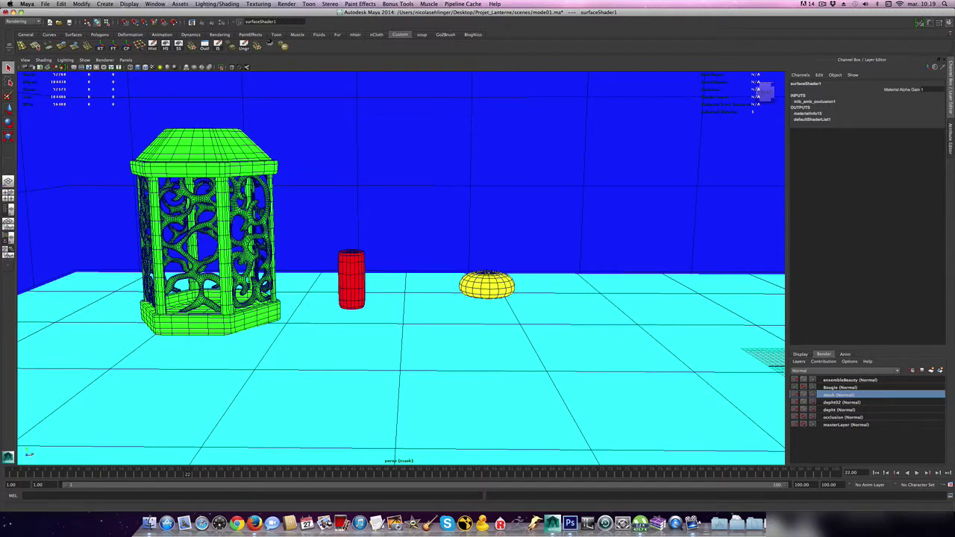
Bring back the Hypershade, examine the Out Color of the mask2 and mask1 surface shaders, and close the window
drag(464, 233, 431, 214)
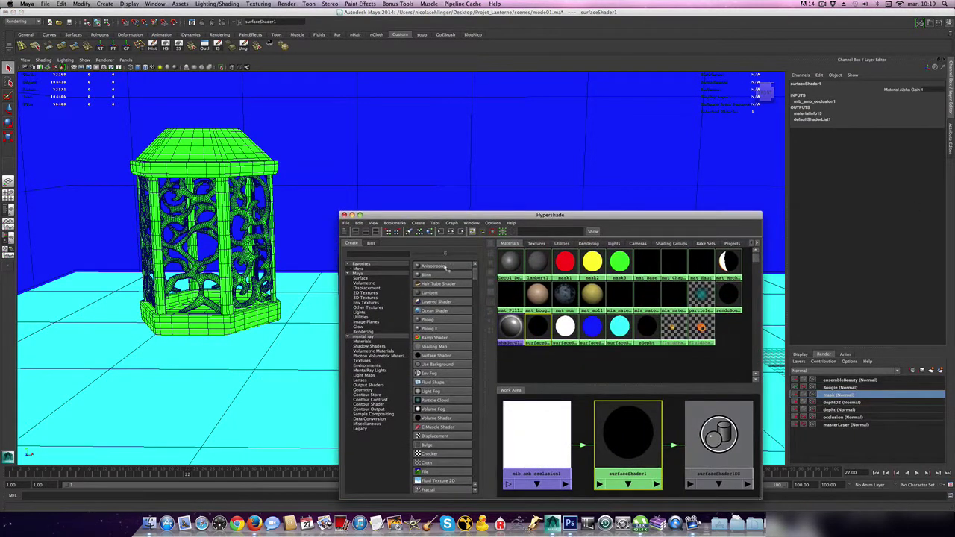
click(620, 268)
double_click(592, 267)
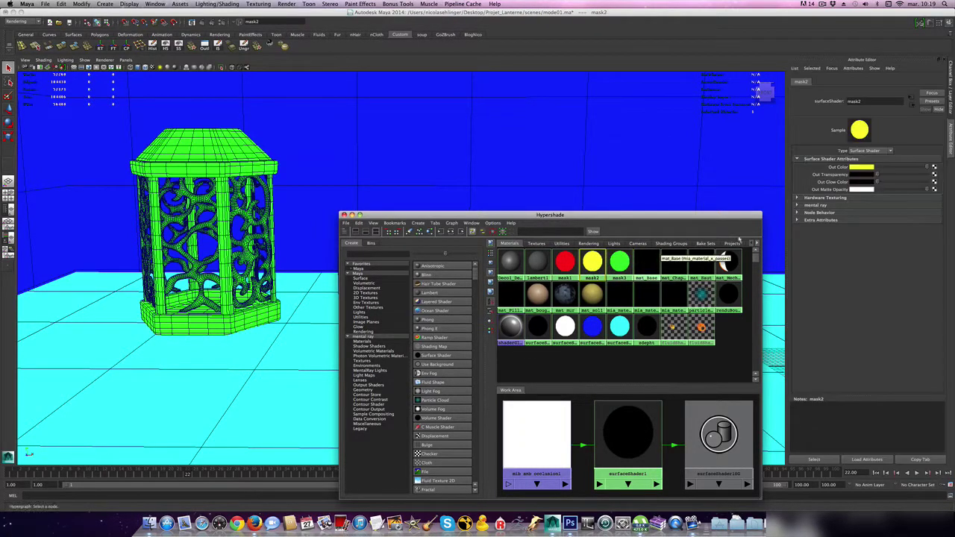
click(617, 265)
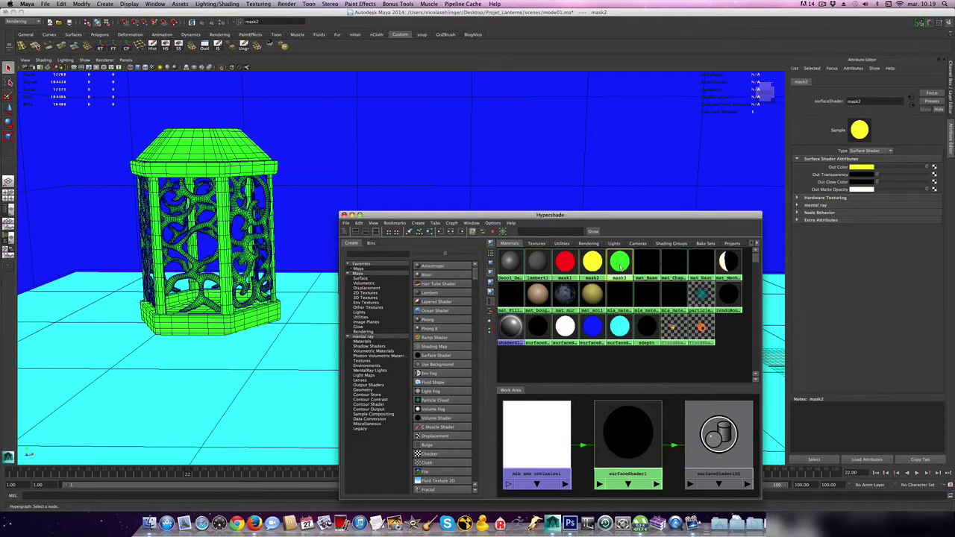
click(561, 268)
click(344, 215)
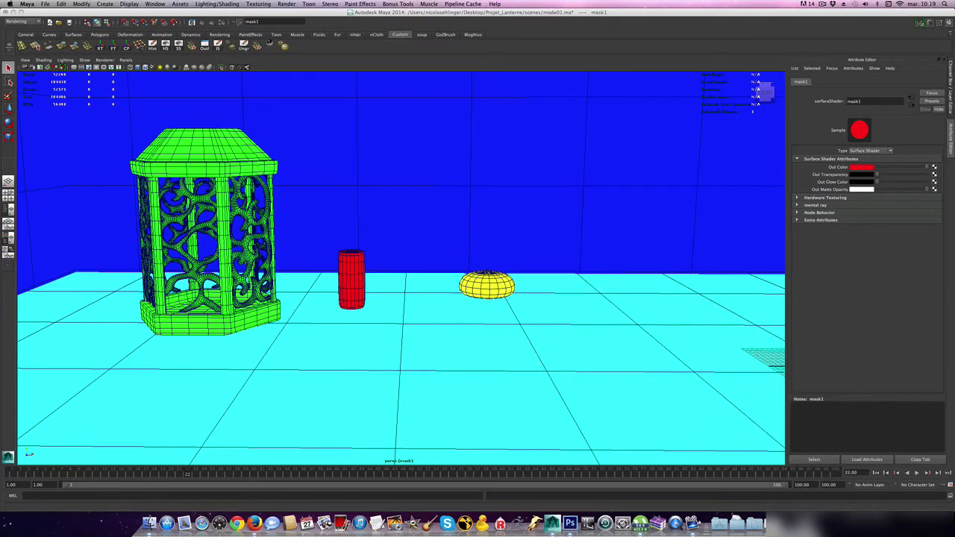
Make the Bougie render layer active
click(951, 108)
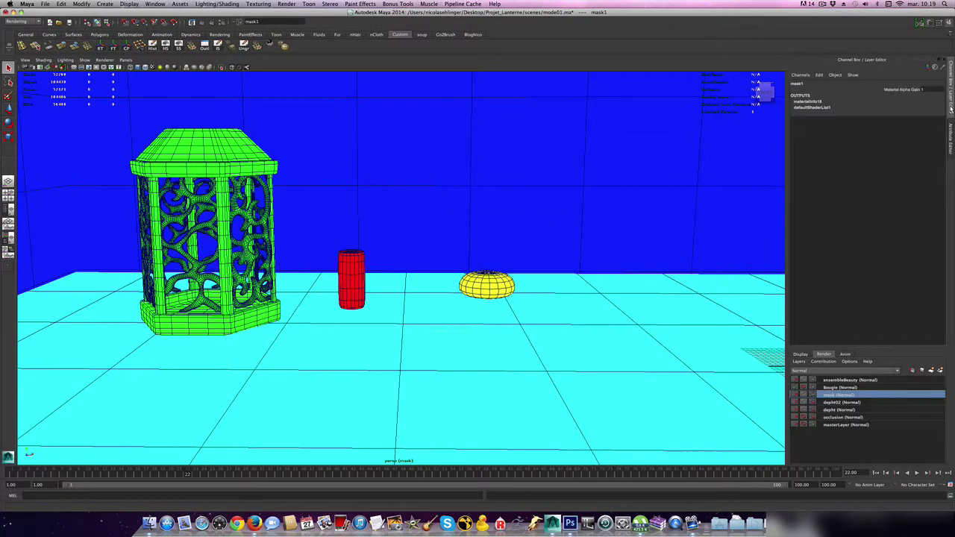
click(834, 388)
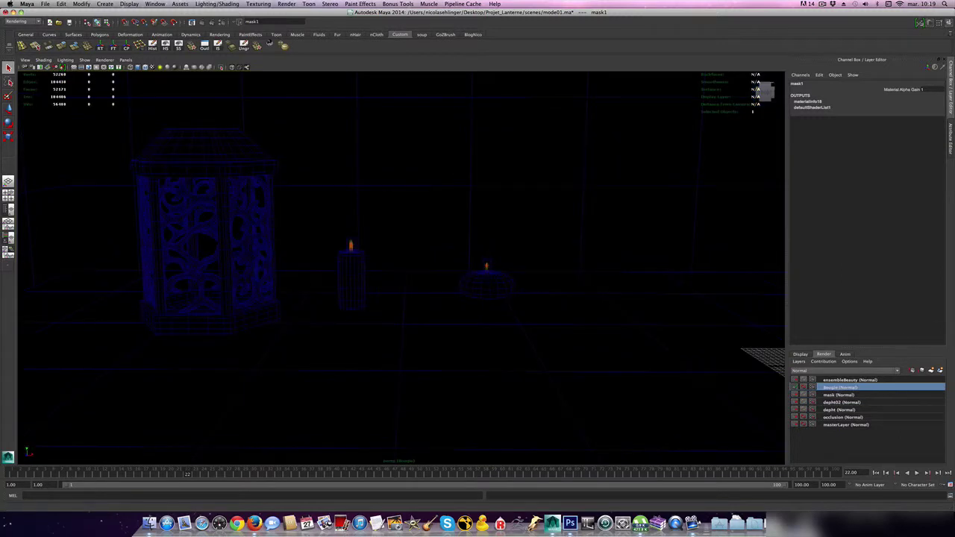
click(790, 524)
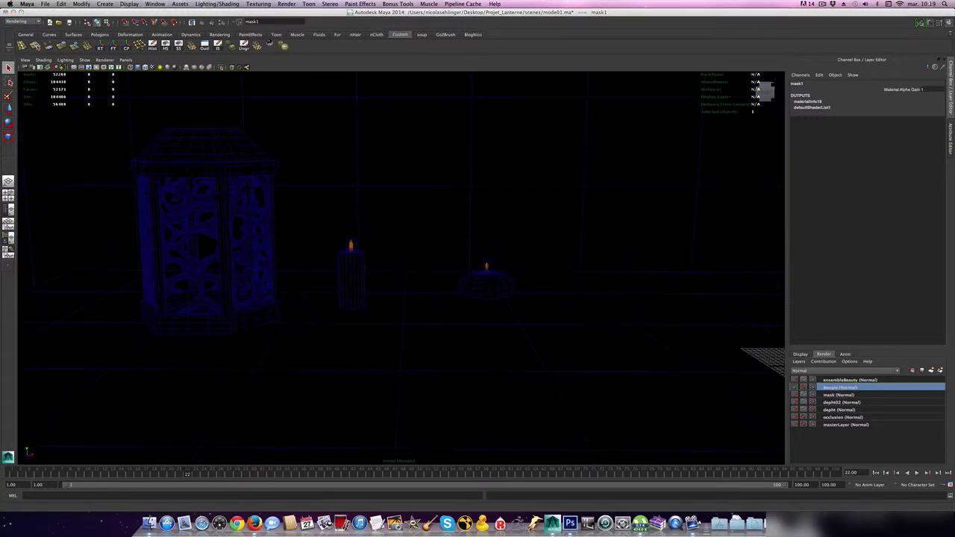
Bring the Render View back into the workspace and switch the viewport to look through camera1
drag(856, 219, 402, 114)
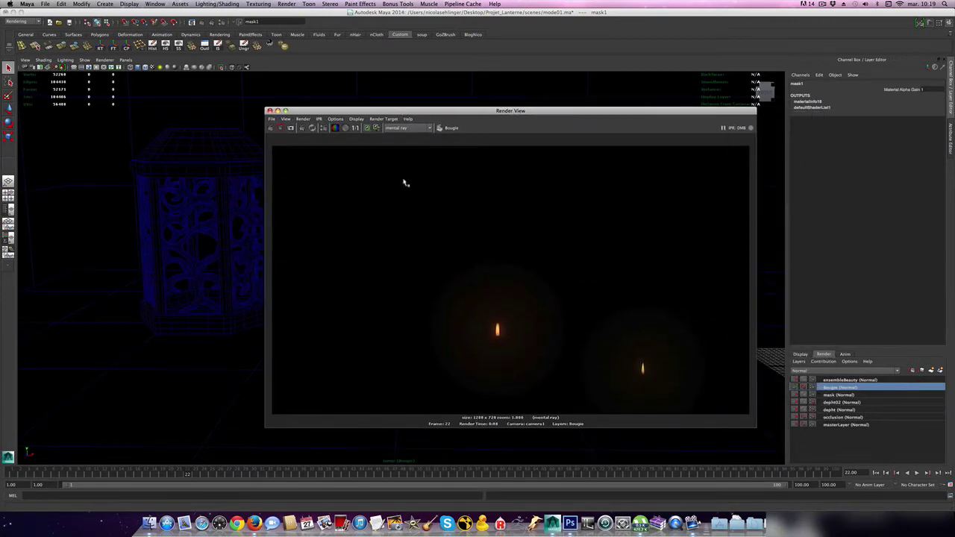
click(126, 60)
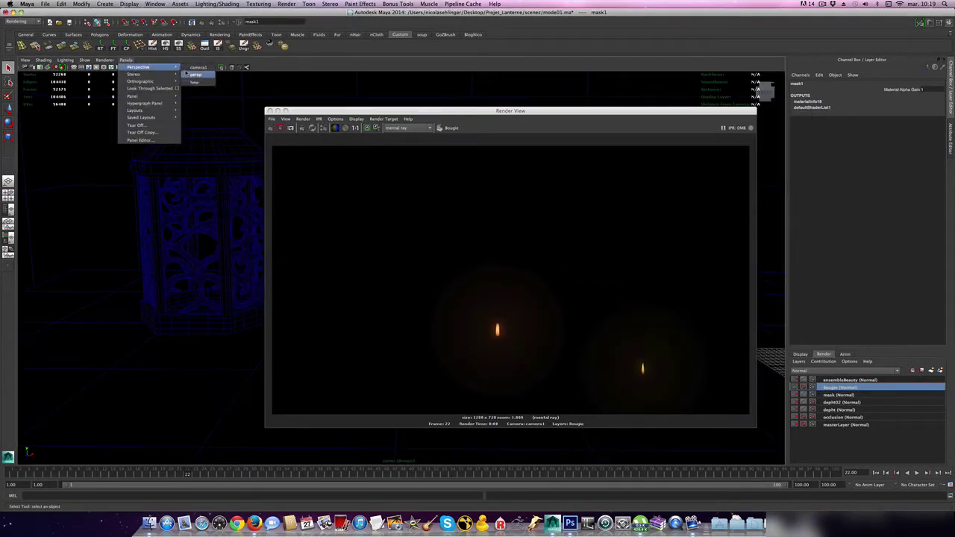
click(198, 75)
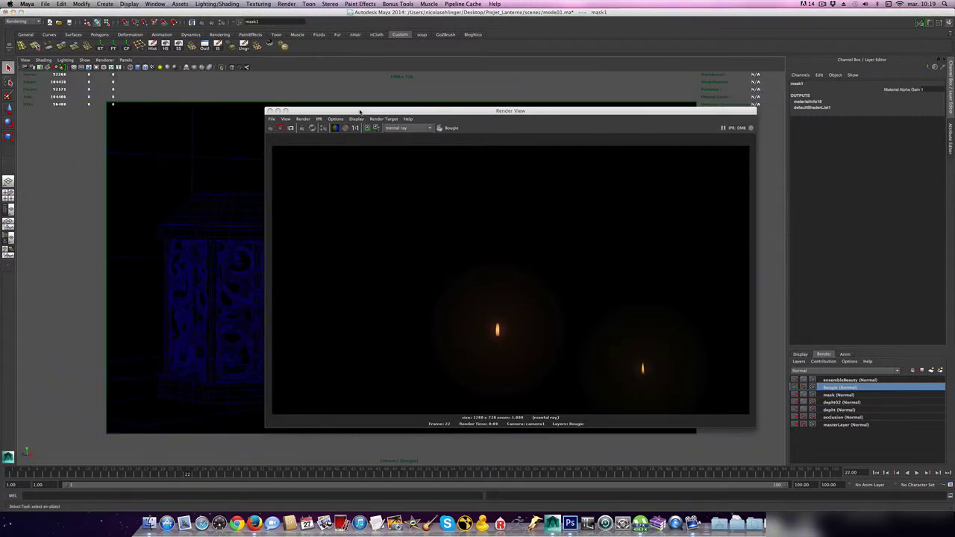
Clear the Render View out of the workspace and switch the viewport from camera1 to the perspective view
drag(360, 111, 954, 108)
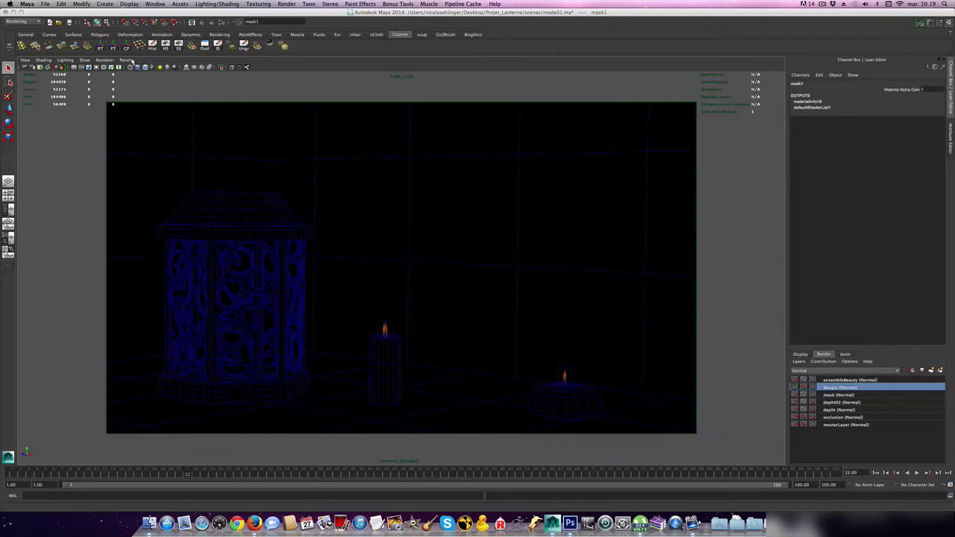
click(125, 60)
mouse_move(150, 67)
click(196, 75)
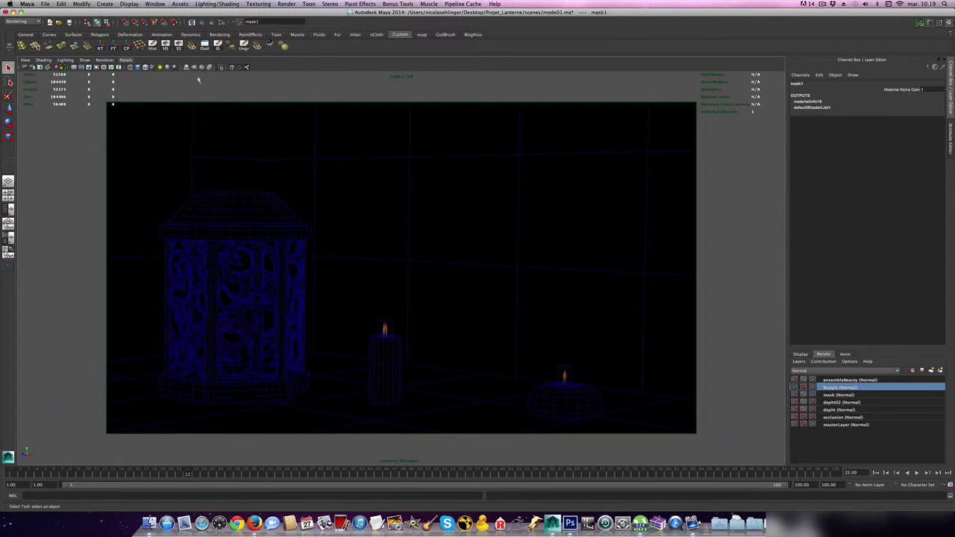
Select the fluid container around the round candle's flame and show its fluidShape1 attributes
scroll(457, 269, up, 5)
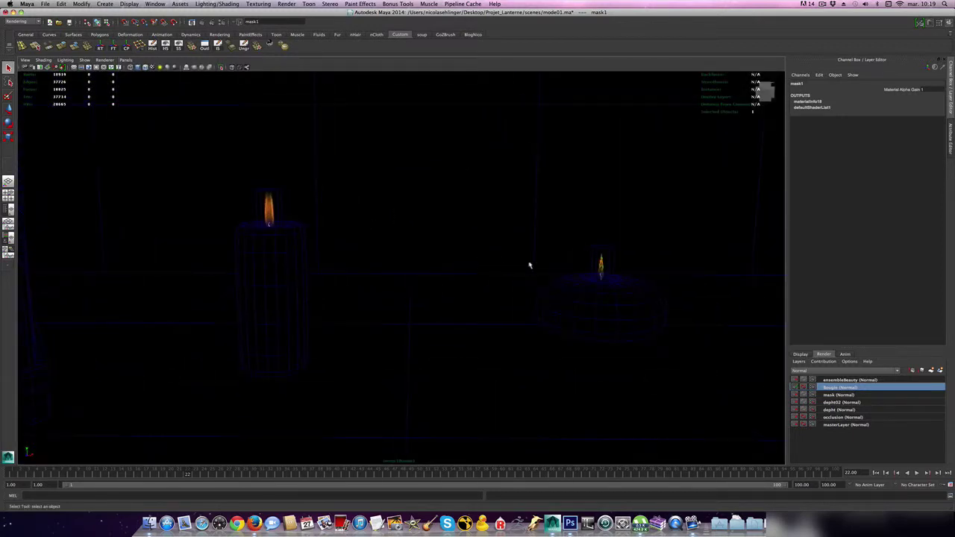
click(611, 250)
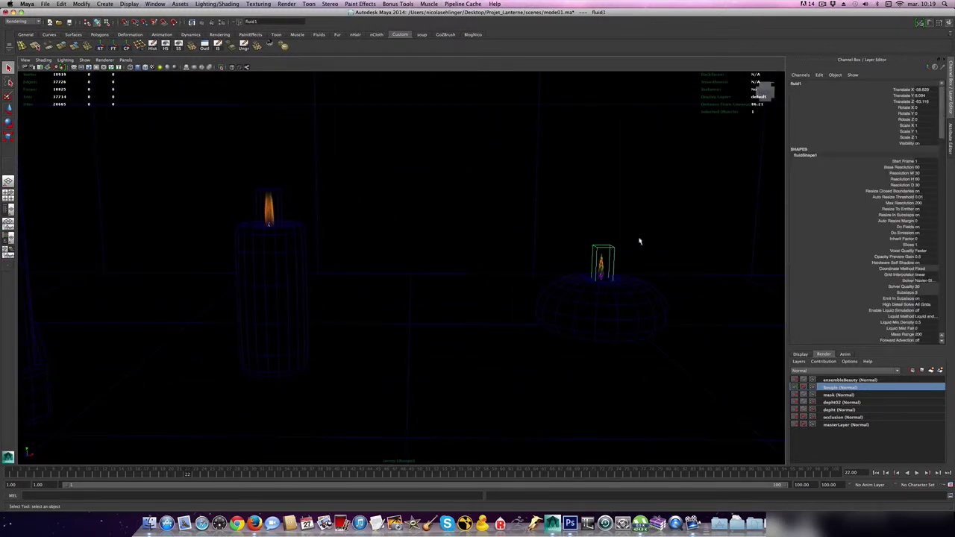
alt+drag(655, 221, 650, 219)
alt+middle_drag(677, 217, 511, 229)
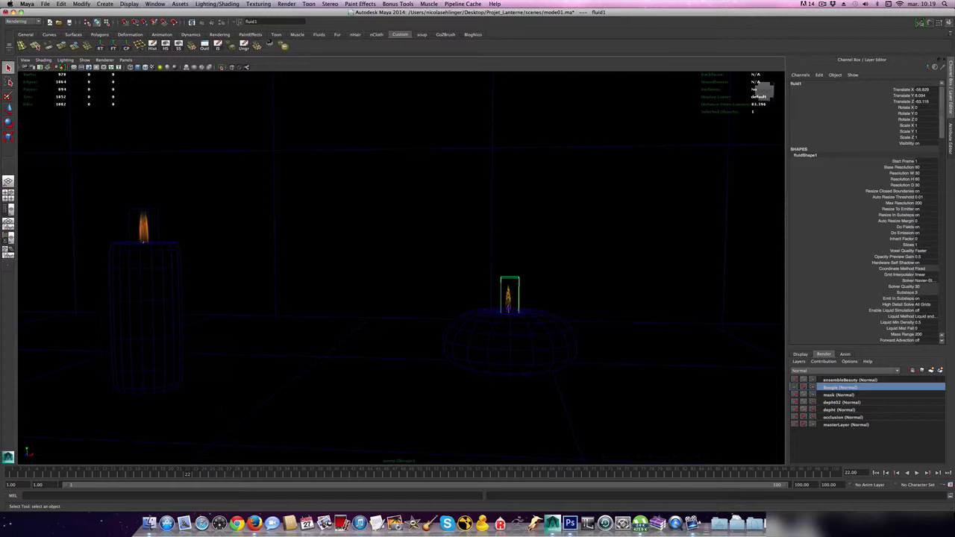
click(949, 148)
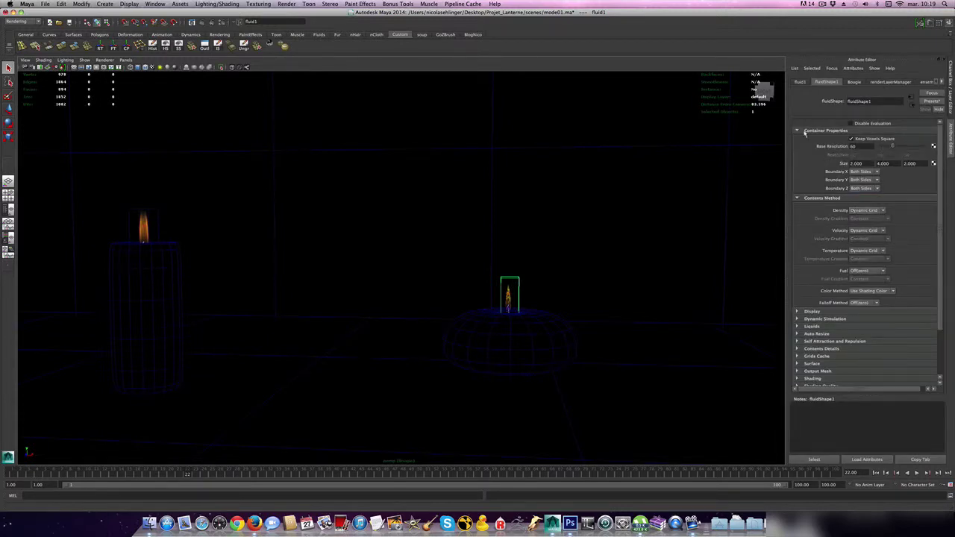
Switch to the Dynamics toolset, view the Create 3D Container options, and close them without creating a container
click(24, 21)
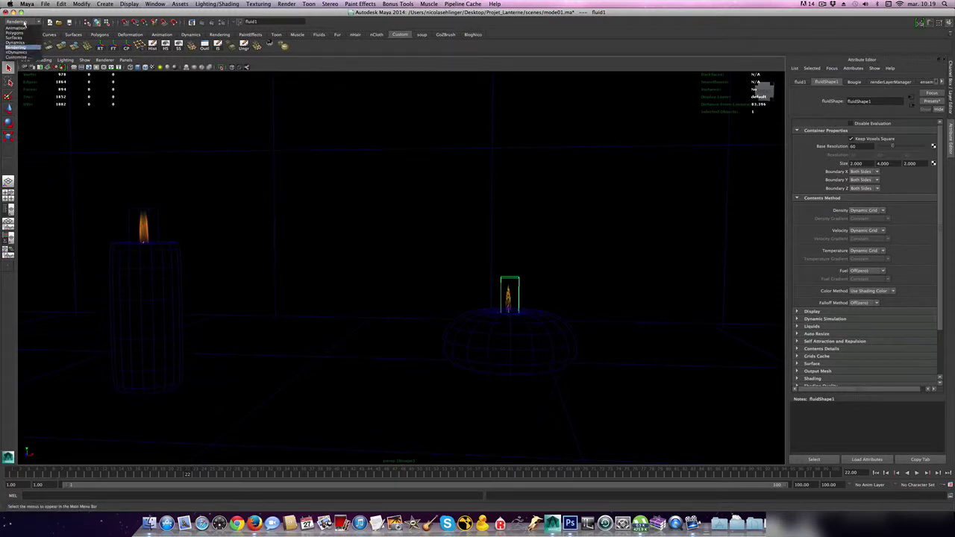
click(16, 43)
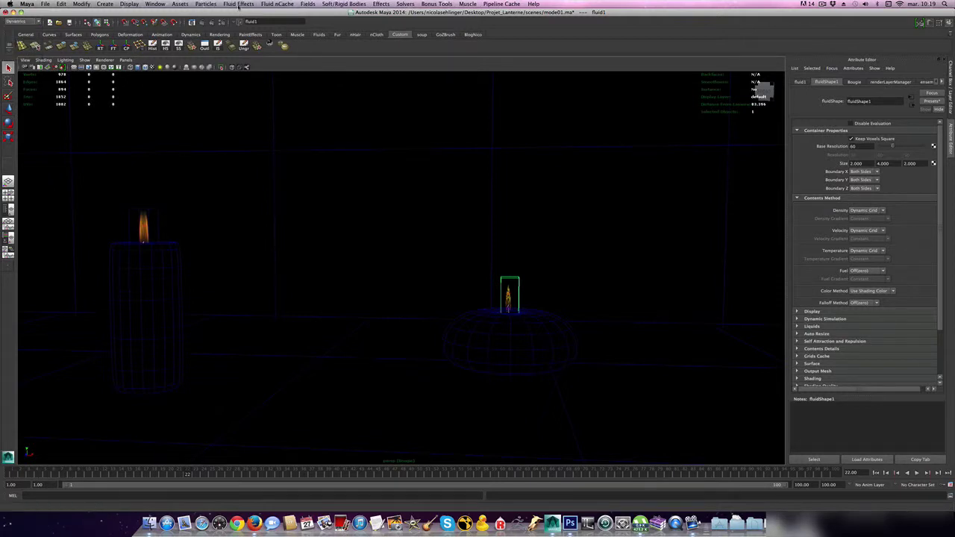
click(249, 4)
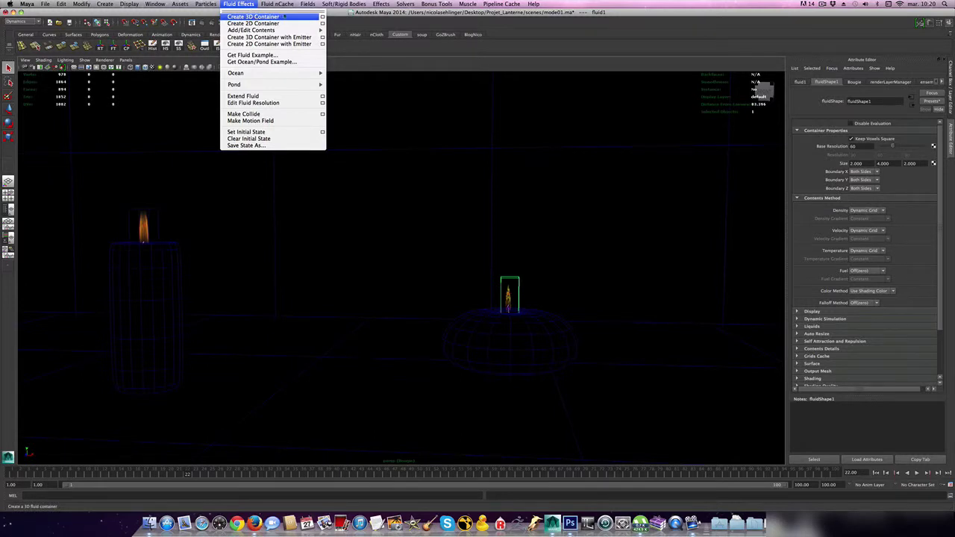
click(322, 17)
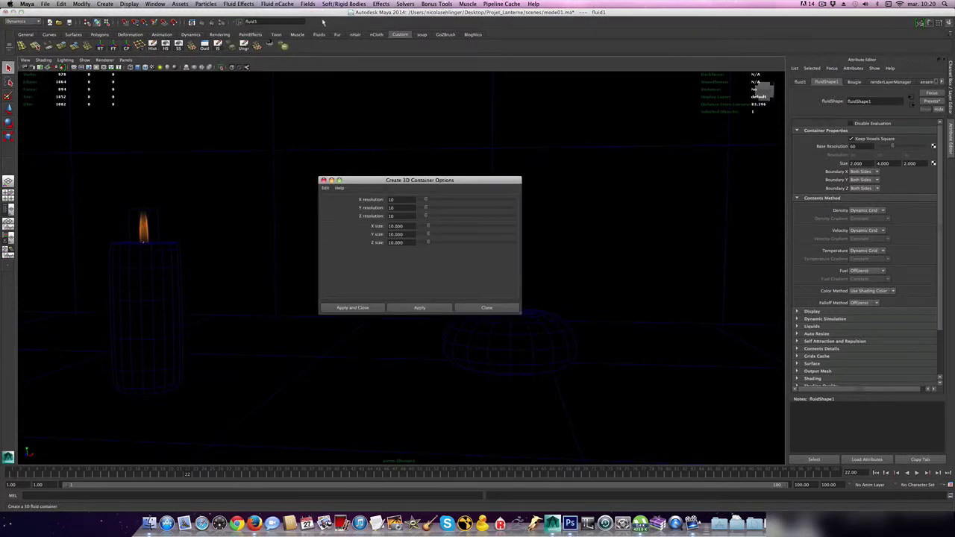
click(471, 309)
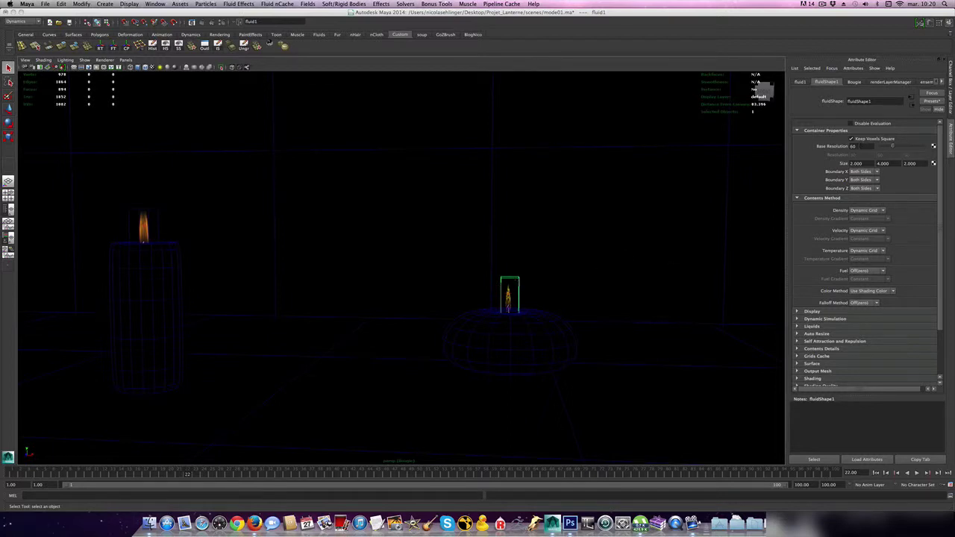
Examine the base resolution and size of the selected fluid container, then inspect the container up close around the round candle's flame
double_click(853, 146)
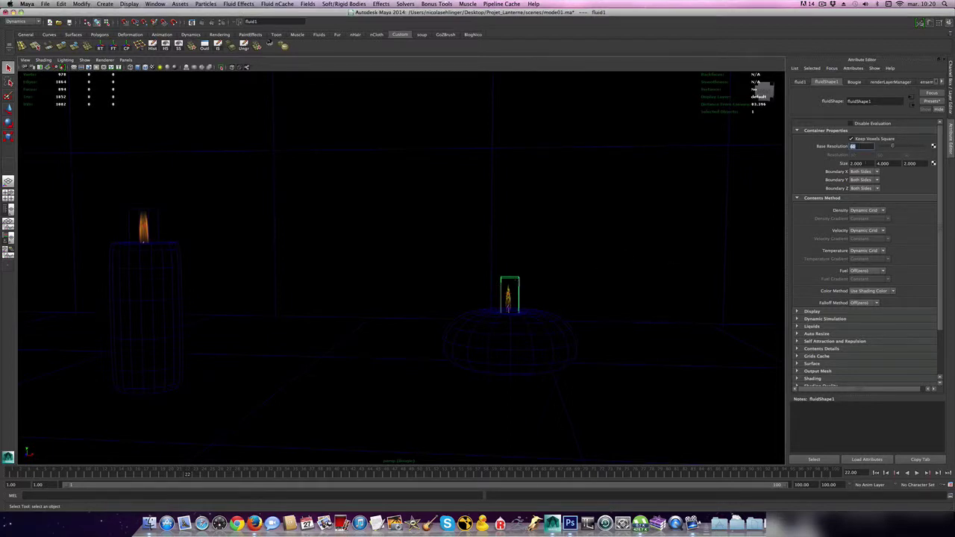
key(Tab)
key(Tab)
key(Tab)
alt+right_drag(517, 282, 572, 293)
alt+middle_drag(618, 273, 420, 256)
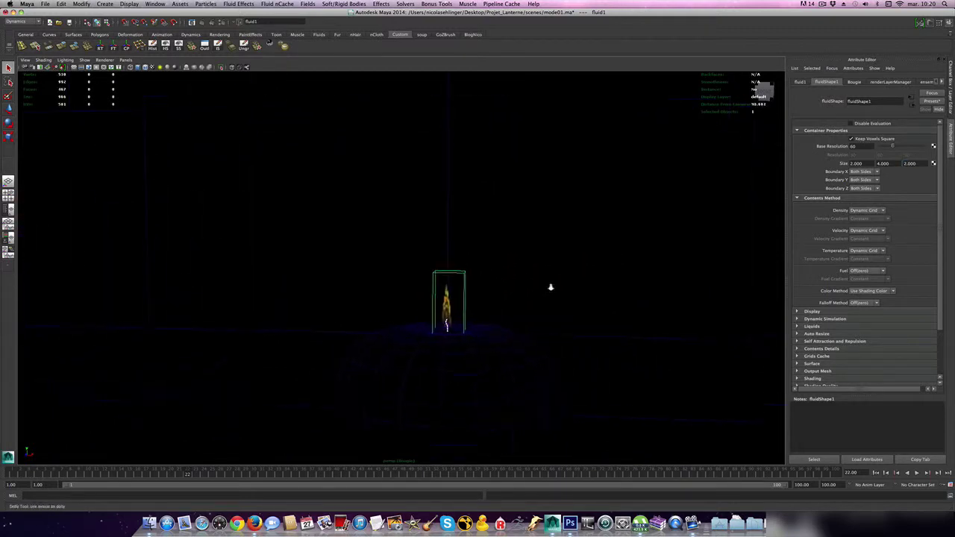
scroll(550, 287, up, 3)
scroll(550, 292, up, 2)
alt+middle_drag(590, 298, 421, 183)
scroll(580, 264, down, 2)
alt+middle_drag(575, 262, 497, 206)
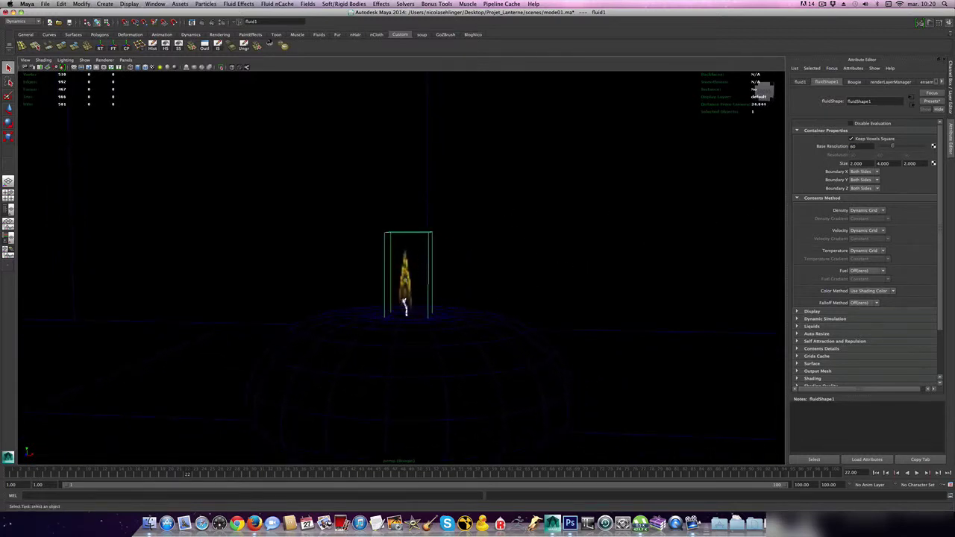
Examine the fluid's Density settings under Contents Details, including density scale, buoyancy and dissipation, and expand the Velocity settings
scroll(851, 212, down, 3)
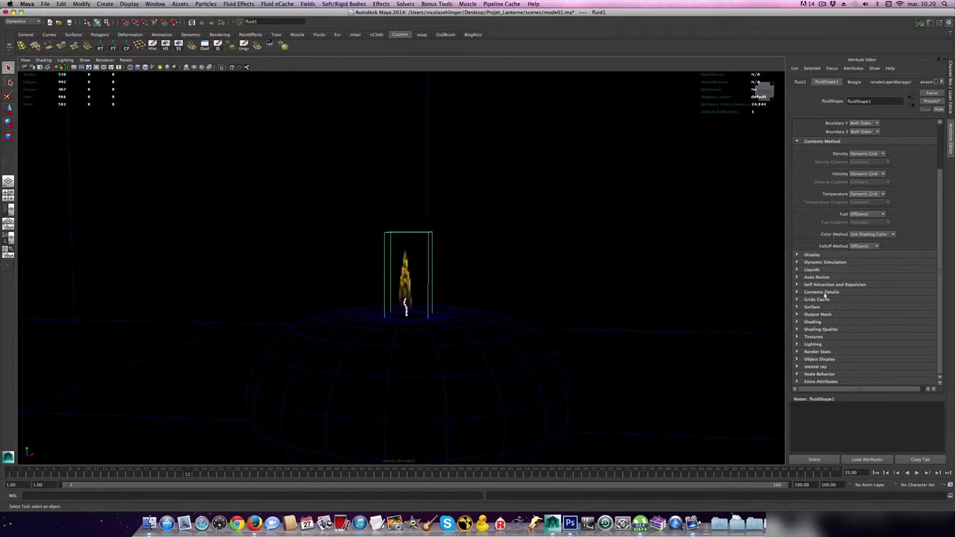
click(825, 294)
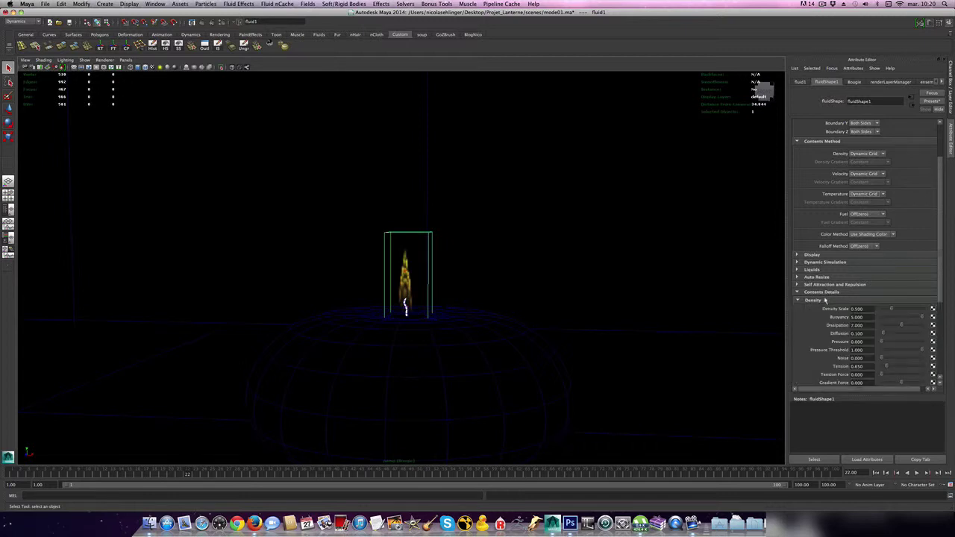
scroll(842, 305, down, 3)
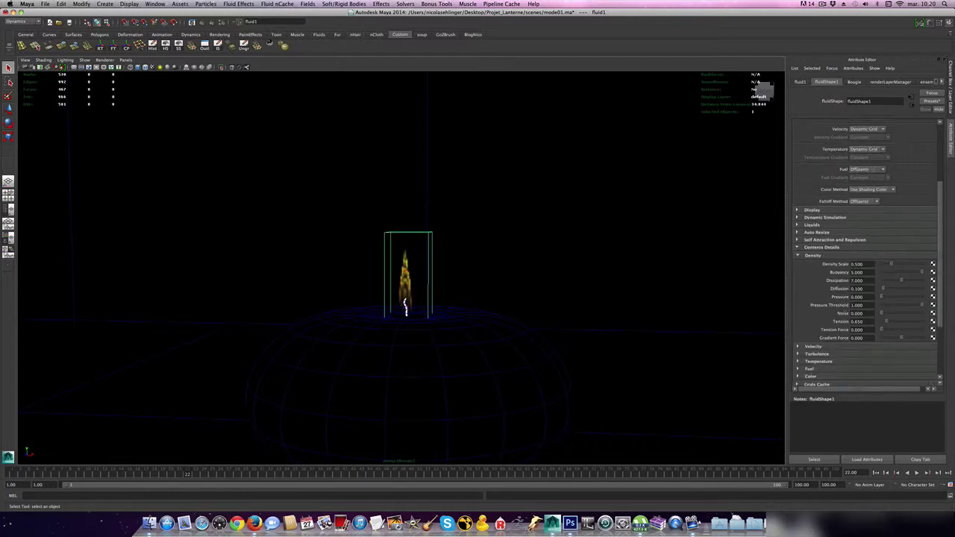
click(858, 272)
click(851, 264)
click(858, 273)
click(865, 272)
click(856, 280)
click(837, 348)
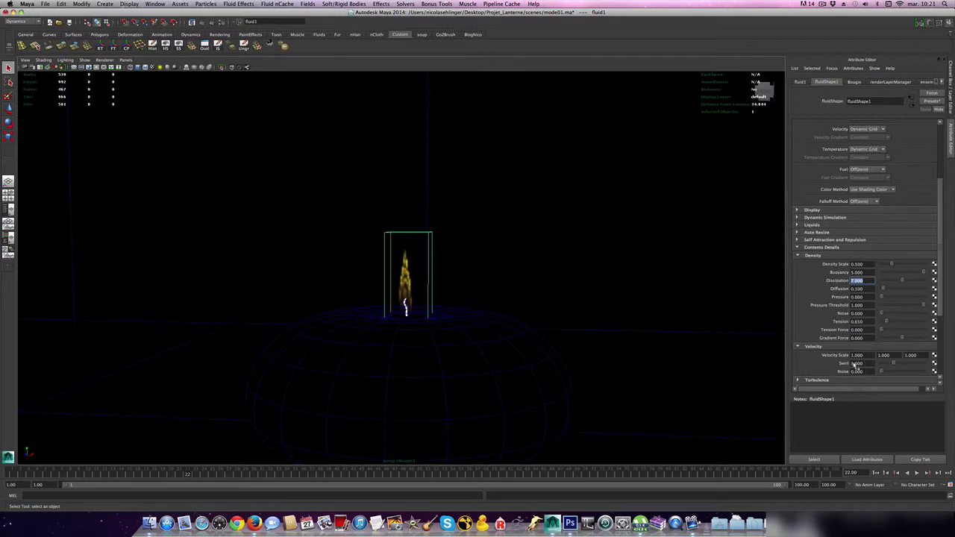
Play the round candle's flame simulation from the first frame, then return to the start of the playback range
click(876, 473)
click(877, 472)
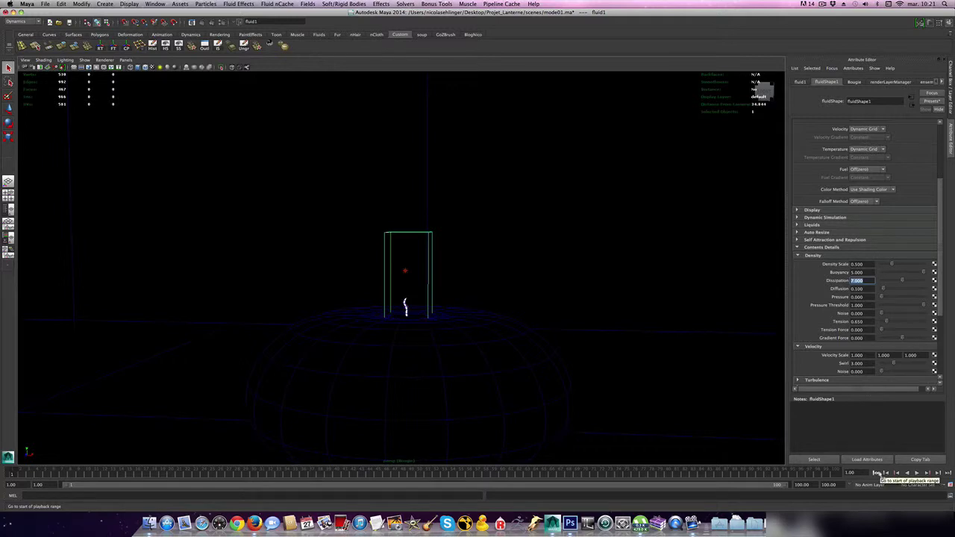
click(917, 474)
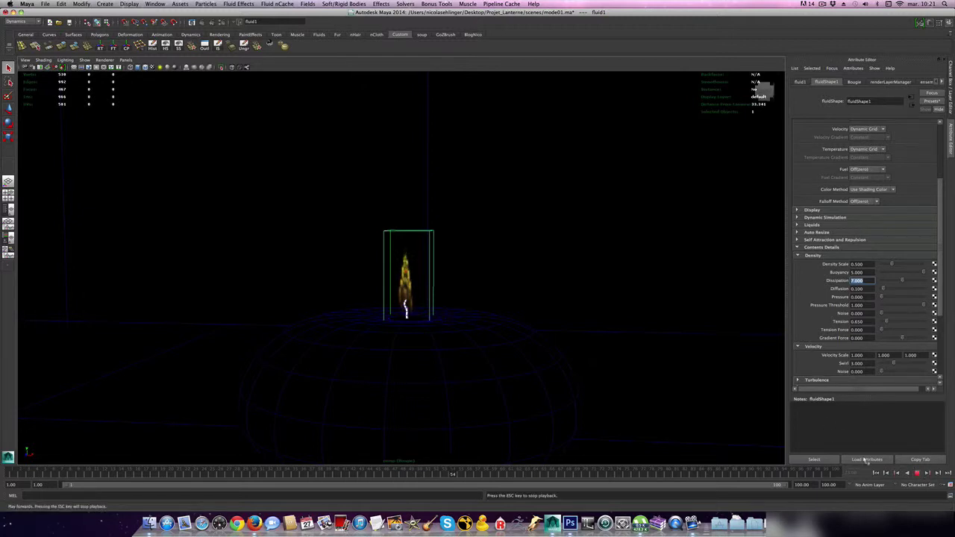
click(877, 473)
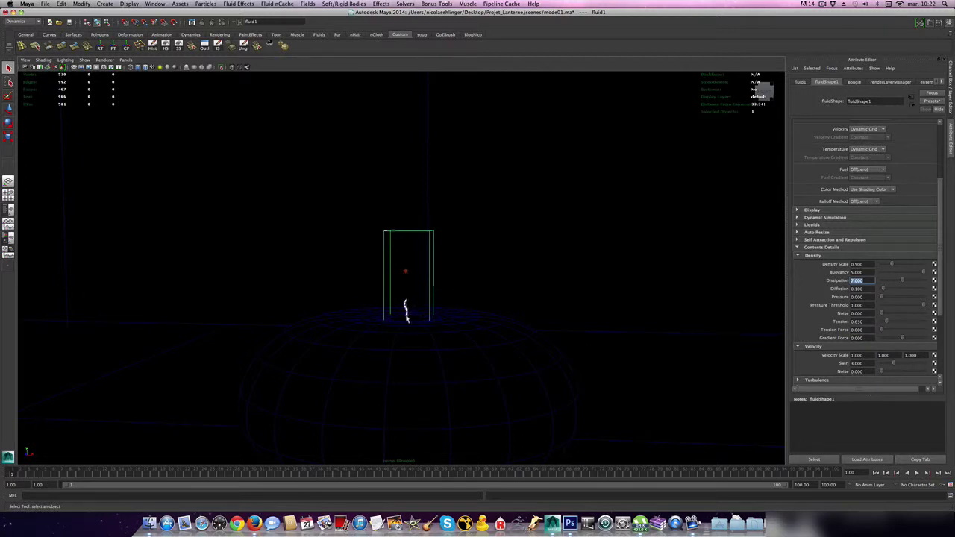
View the Emit from Object options with the Surface emitter type, and close the options window
click(244, 5)
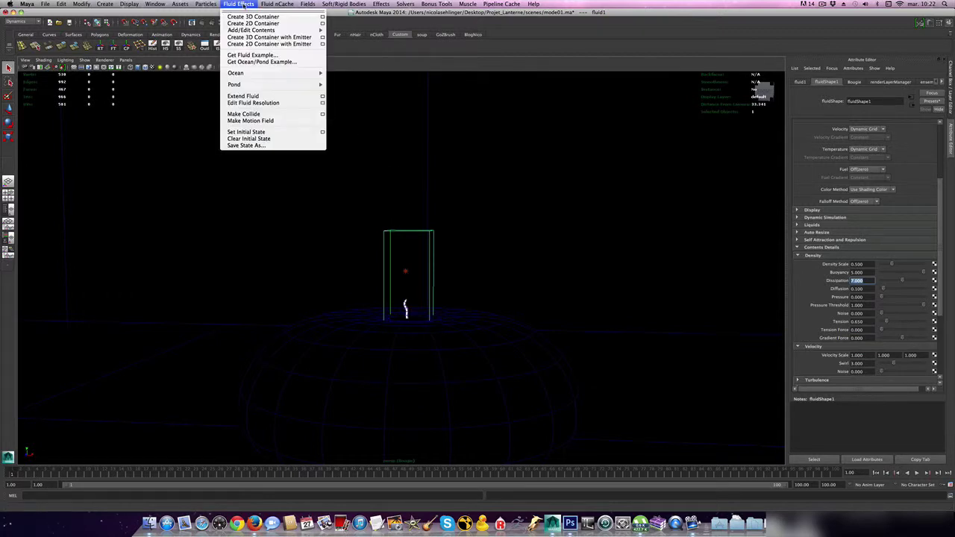
mouse_move(254, 30)
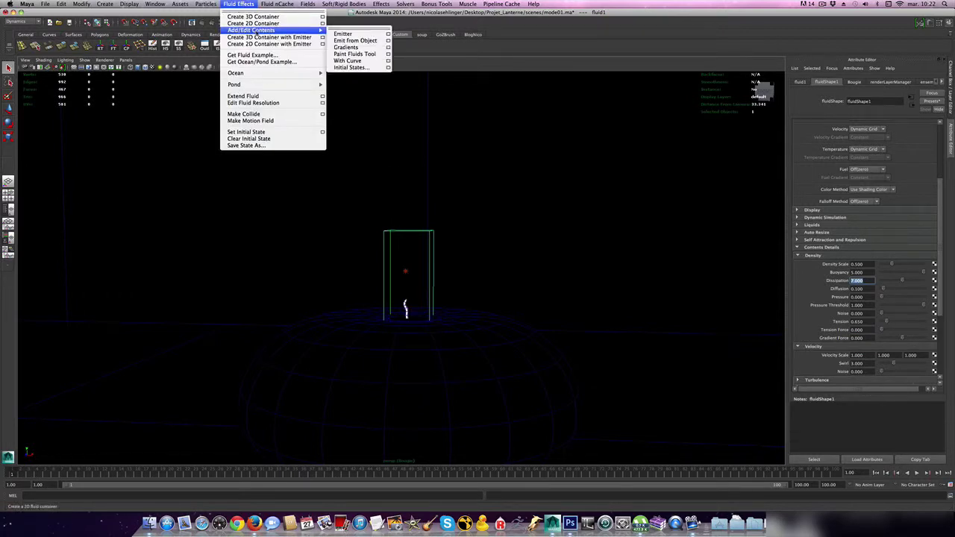
click(386, 41)
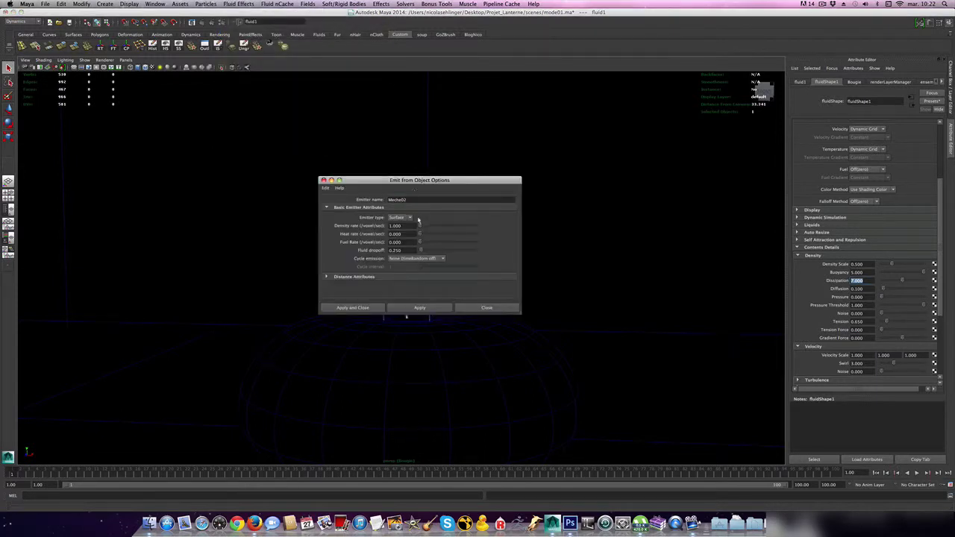
click(420, 308)
click(485, 309)
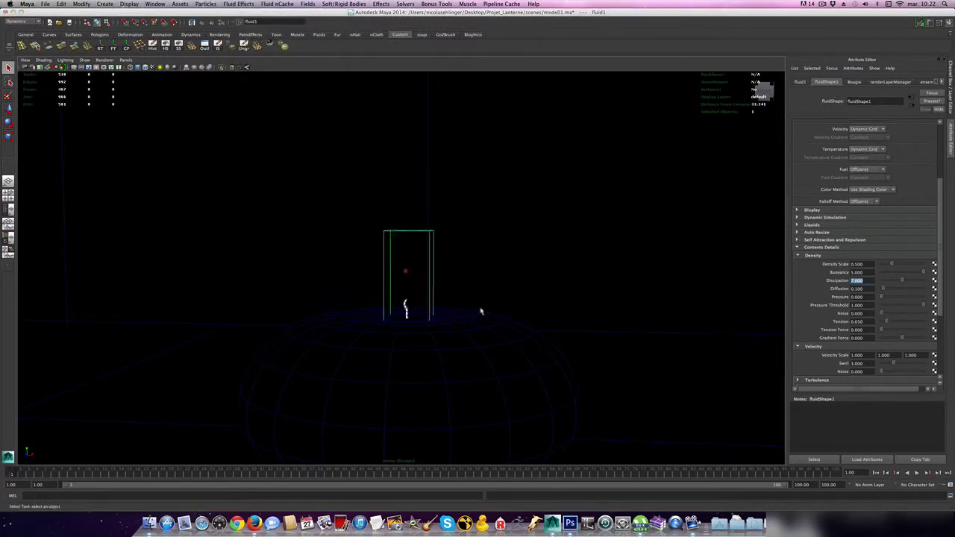
Replay the flame simulation briefly, stop the playback, and rewind to frame 1
click(917, 473)
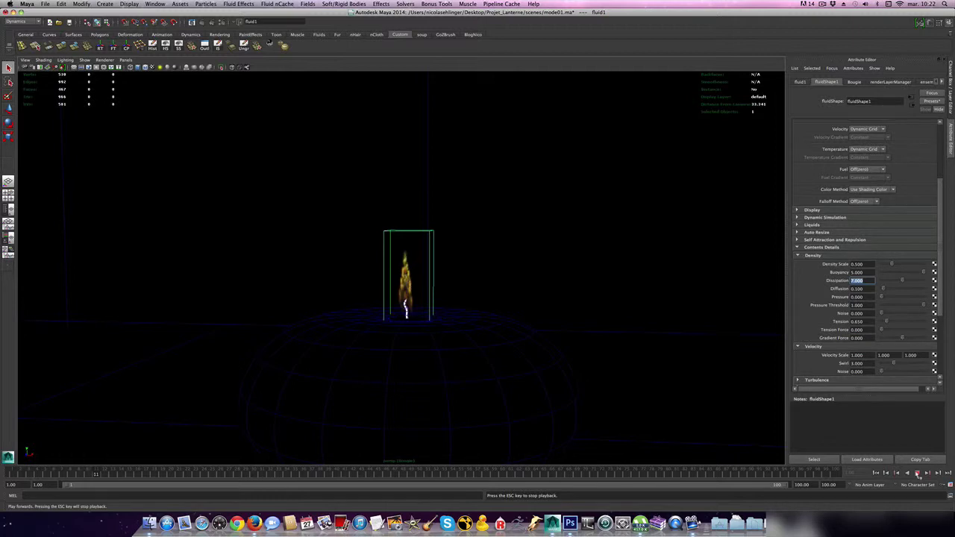
key(Escape)
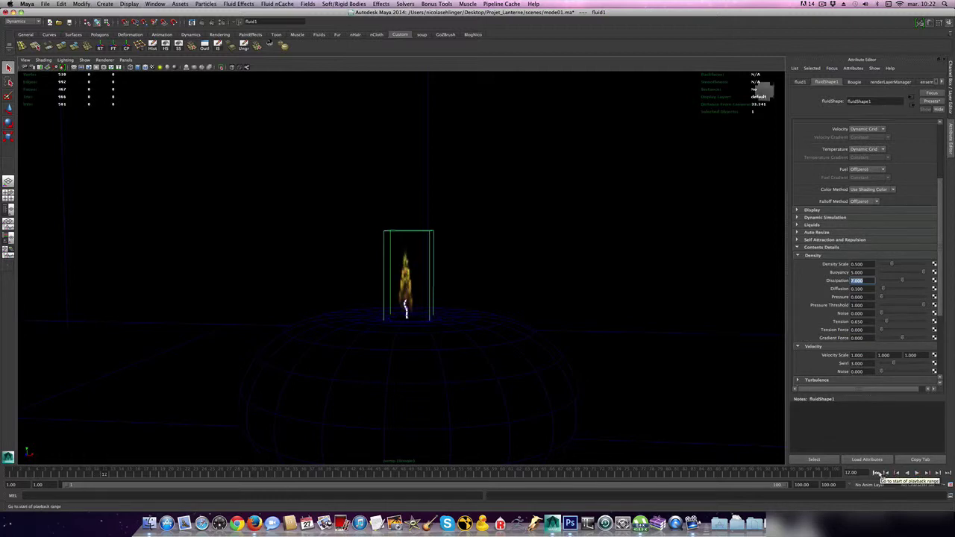
click(879, 474)
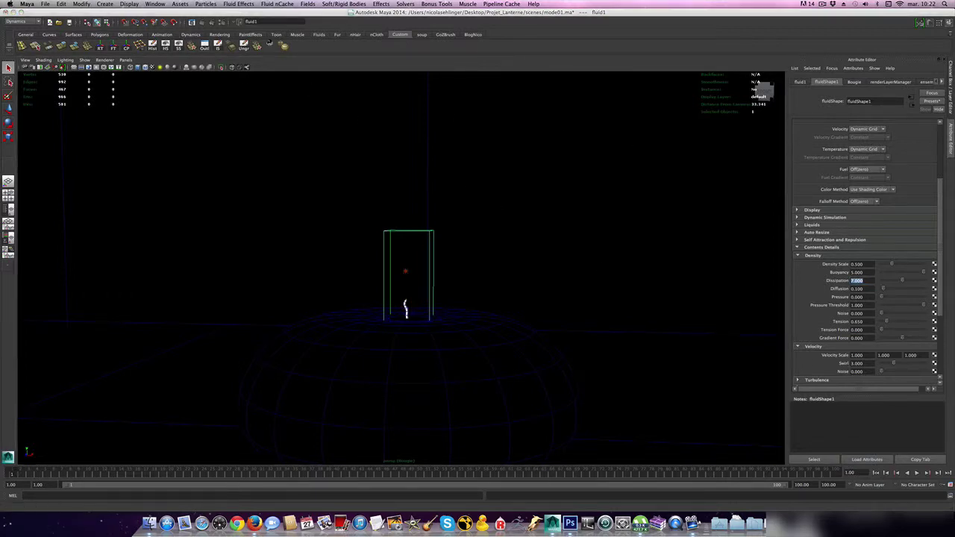
Bring in the Outliner, select the Meche011 emitter under grp_Bougieronde, and examine its fluid attributes and emission turbulence
drag(954, 163, 628, 126)
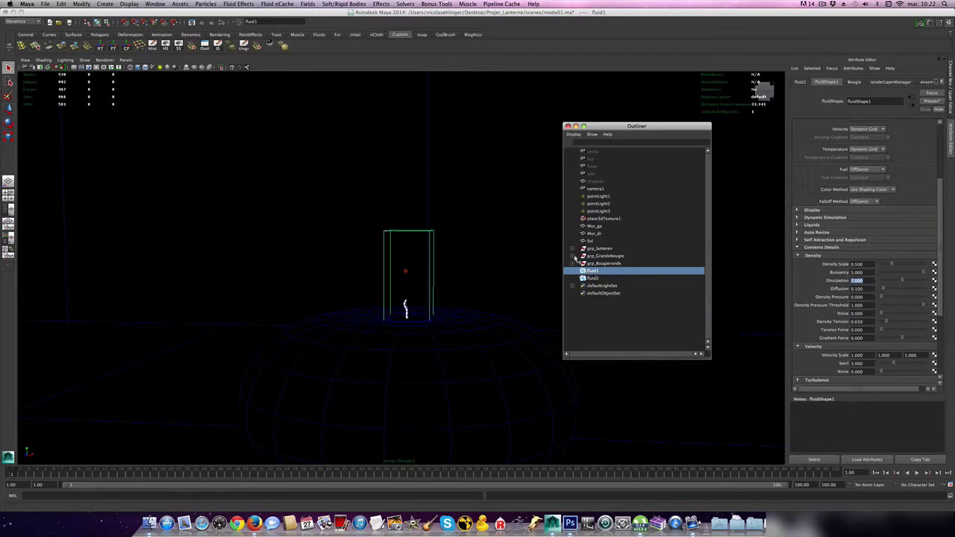
click(572, 263)
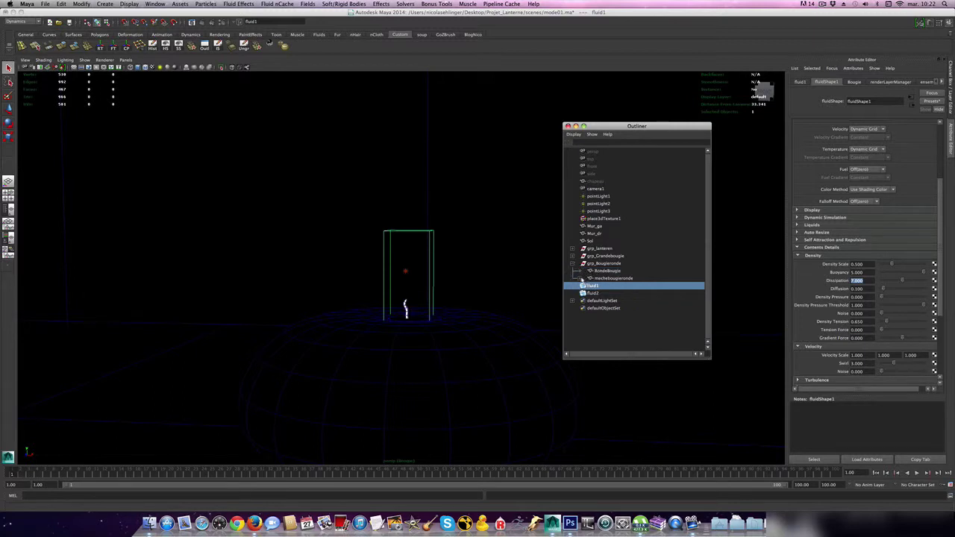
click(581, 278)
click(617, 286)
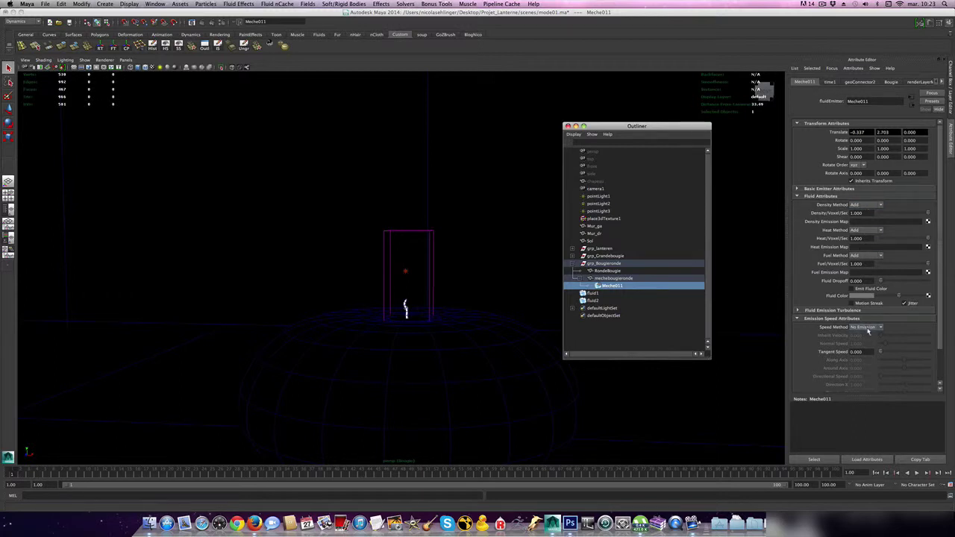
scroll(867, 332, down, 2)
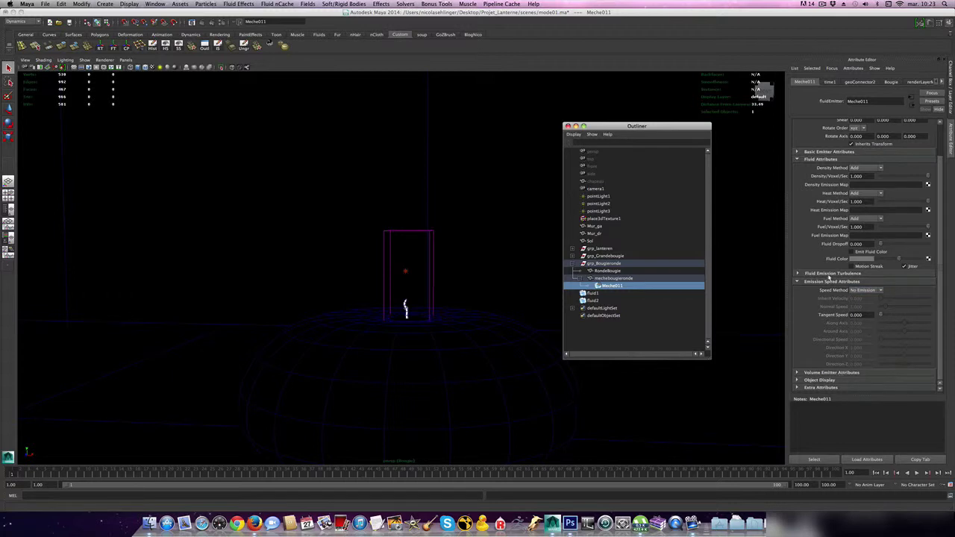
click(828, 275)
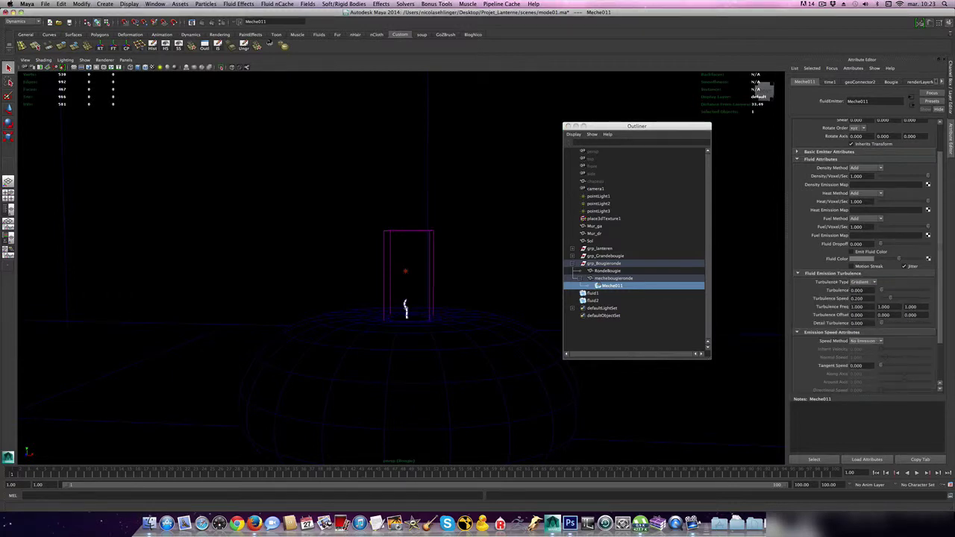
scroll(832, 362, up, 2)
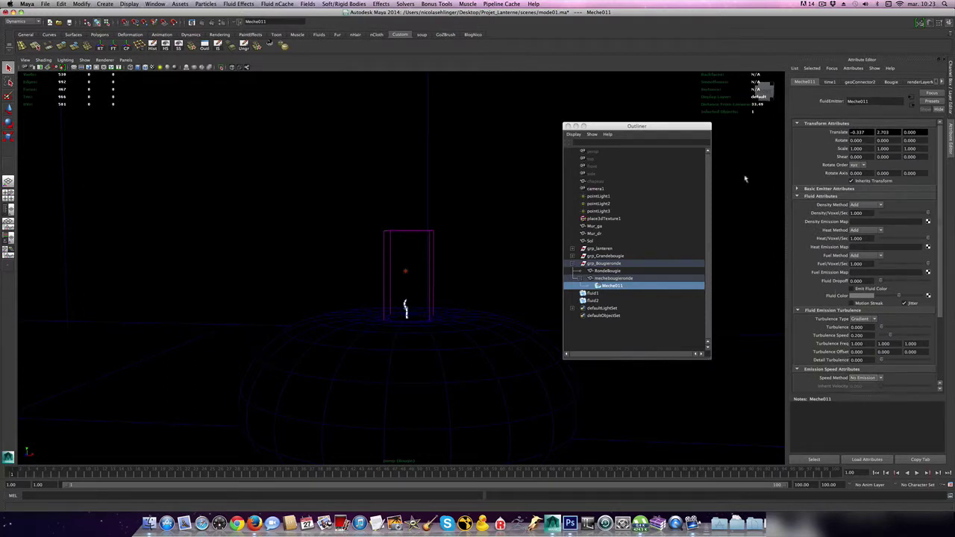
Select the fluid1 container, examine its density and velocity settings, and play the flame simulation to frame 60
click(596, 294)
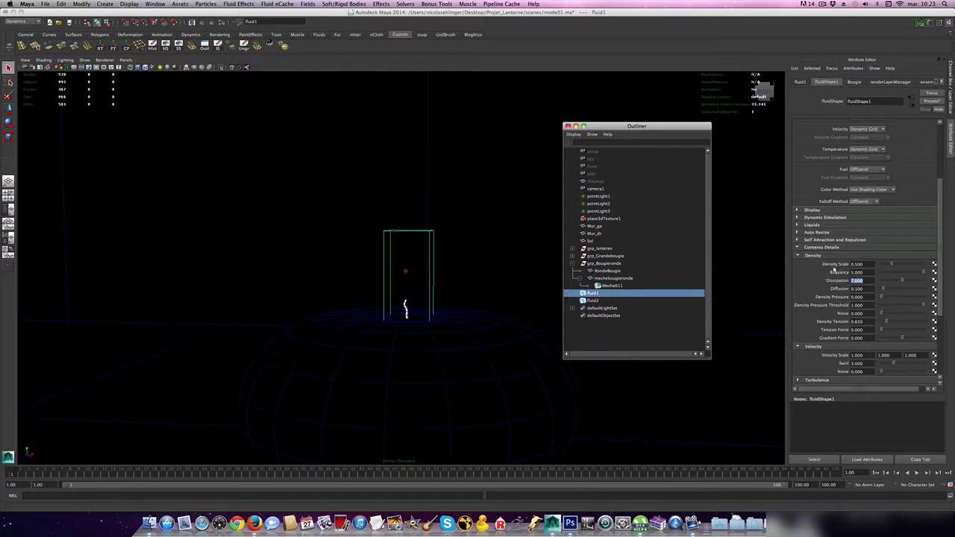
scroll(839, 295, down, 1)
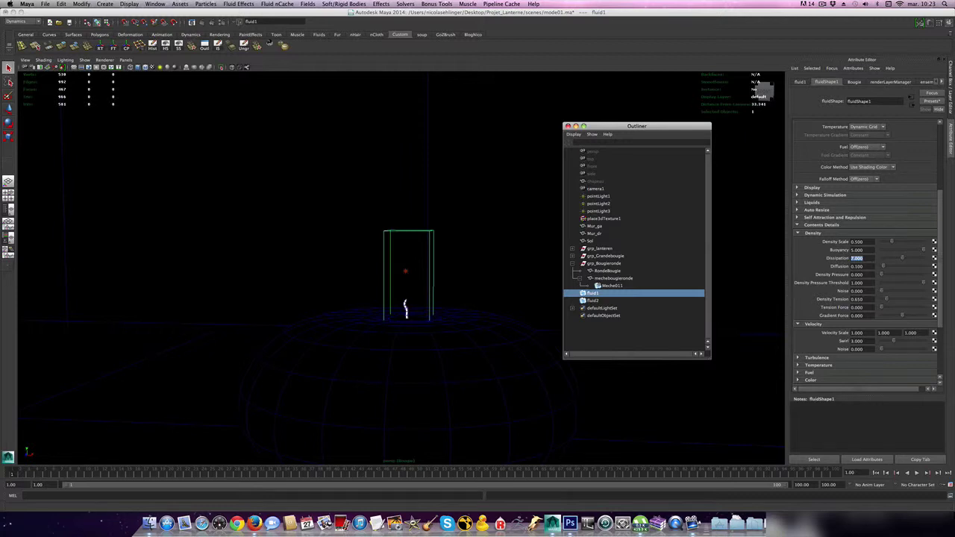
key(Tab)
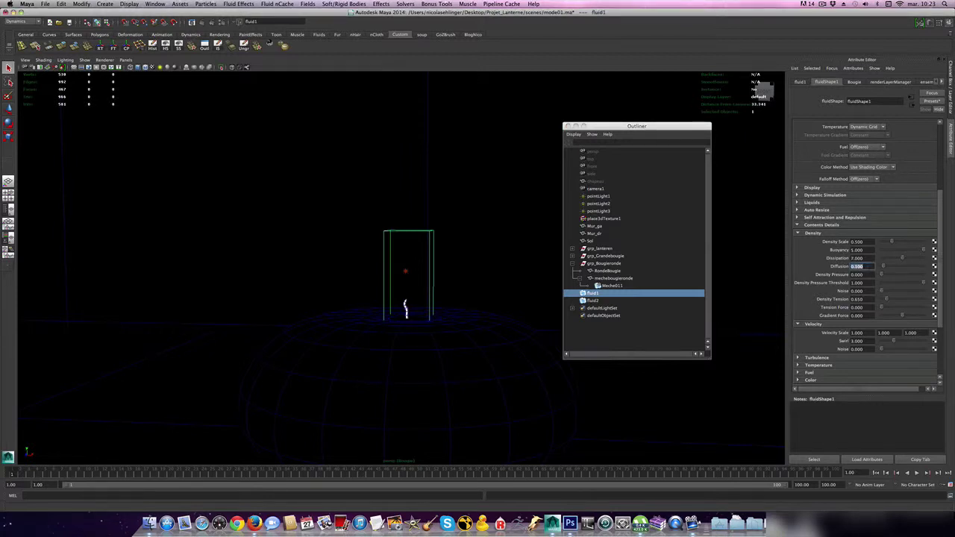
click(856, 299)
click(916, 475)
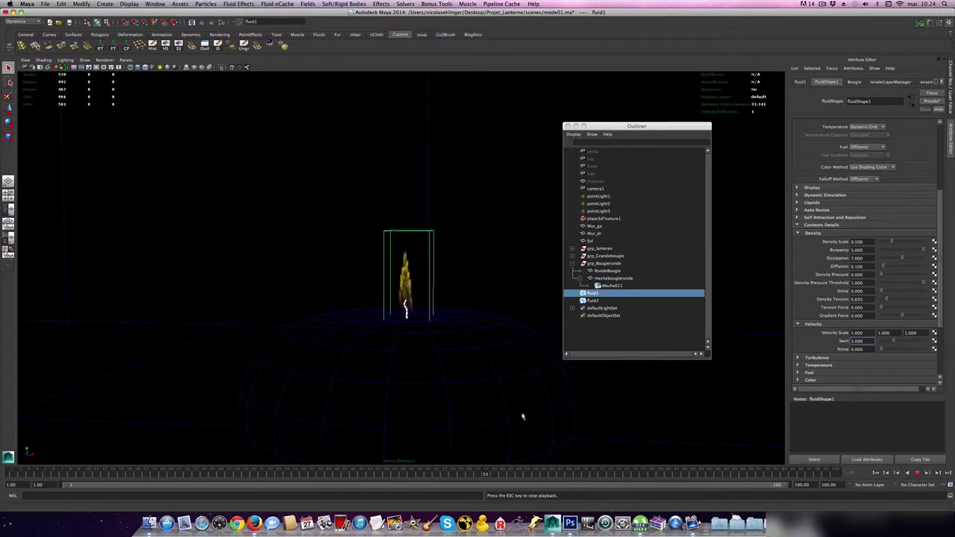
key(Escape)
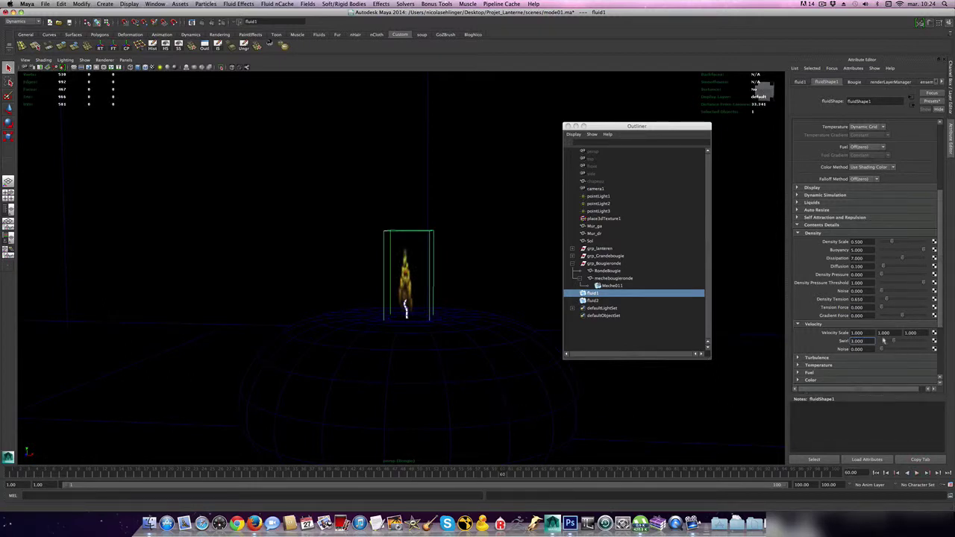
Expand and examine the Turbulence and Temperature settings of fluidShape1
click(825, 358)
scroll(830, 361, down, 3)
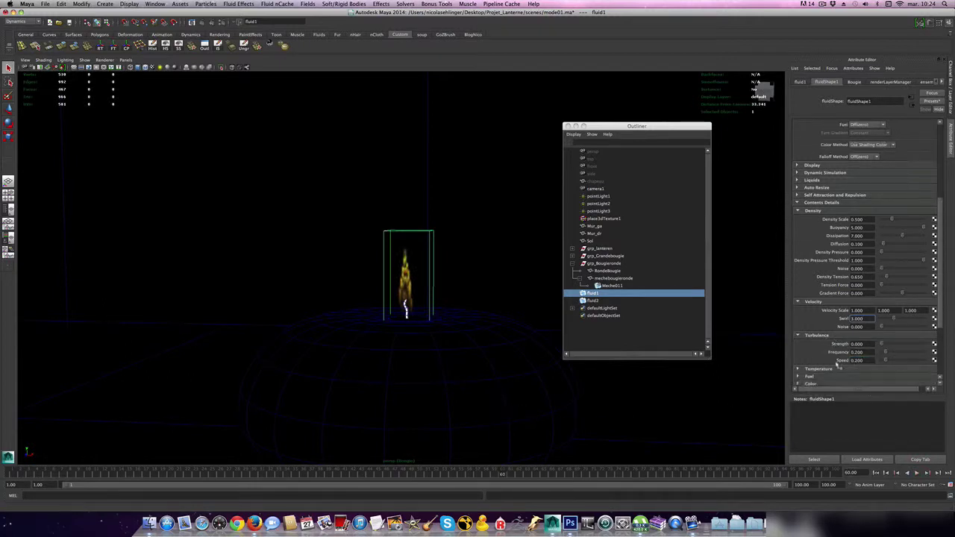
click(823, 324)
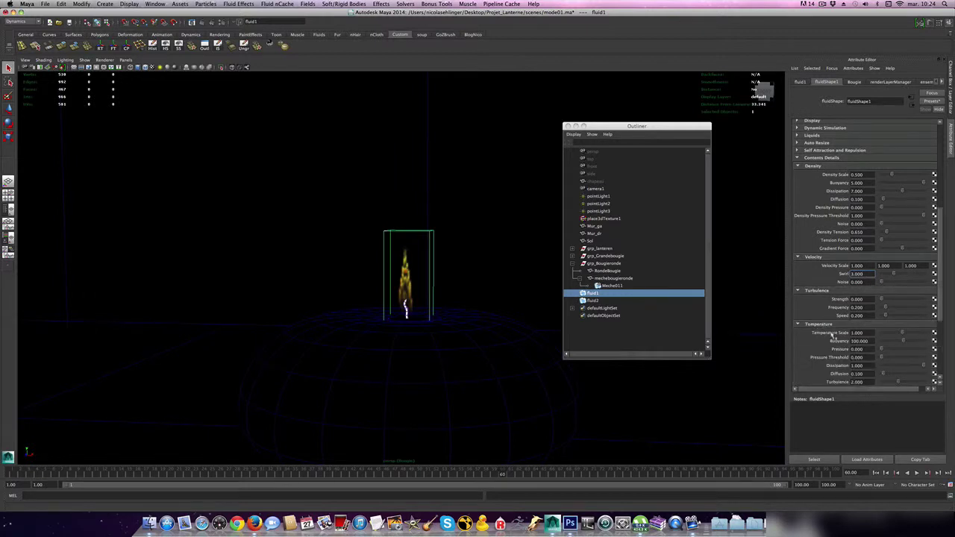
scroll(820, 368, down, 3)
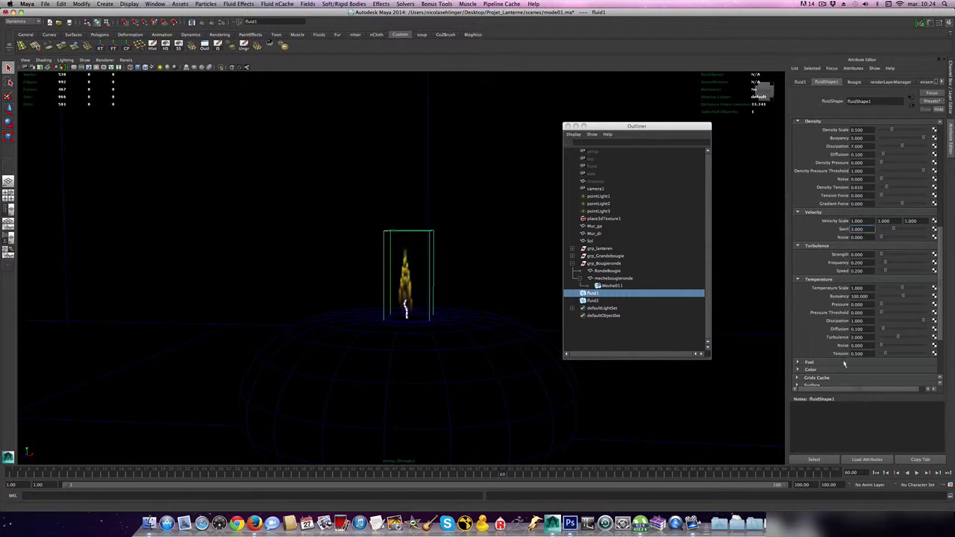
scroll(836, 364, down, 1)
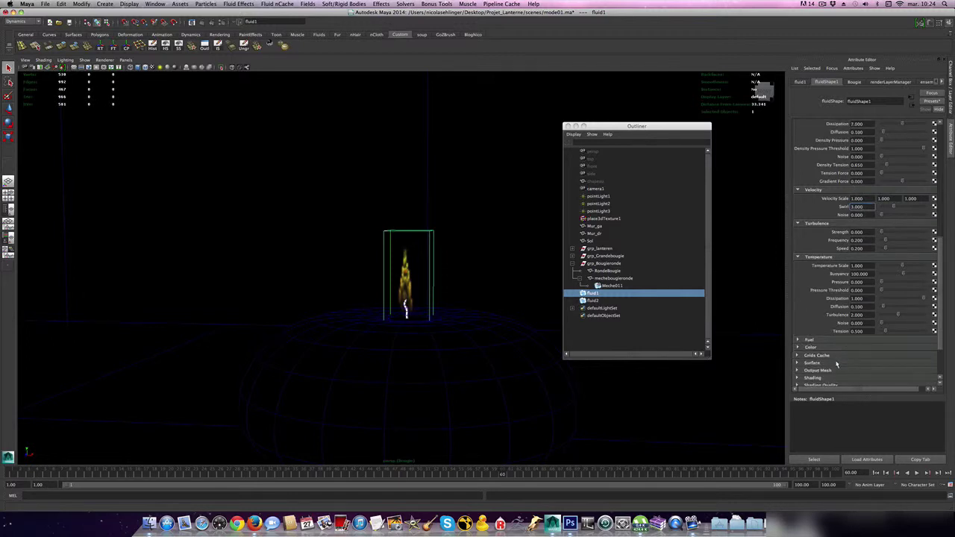
scroll(837, 364, down, 2)
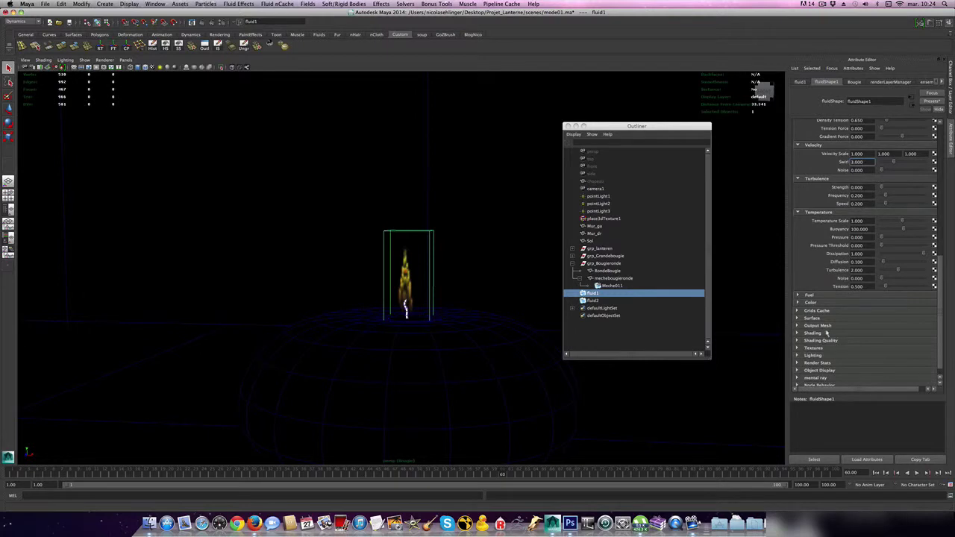
Examine the fluid's Shading settings, including transparency and color, and view the Incandescence Input choices, keeping Temperature
click(826, 334)
scroll(834, 337, down, 3)
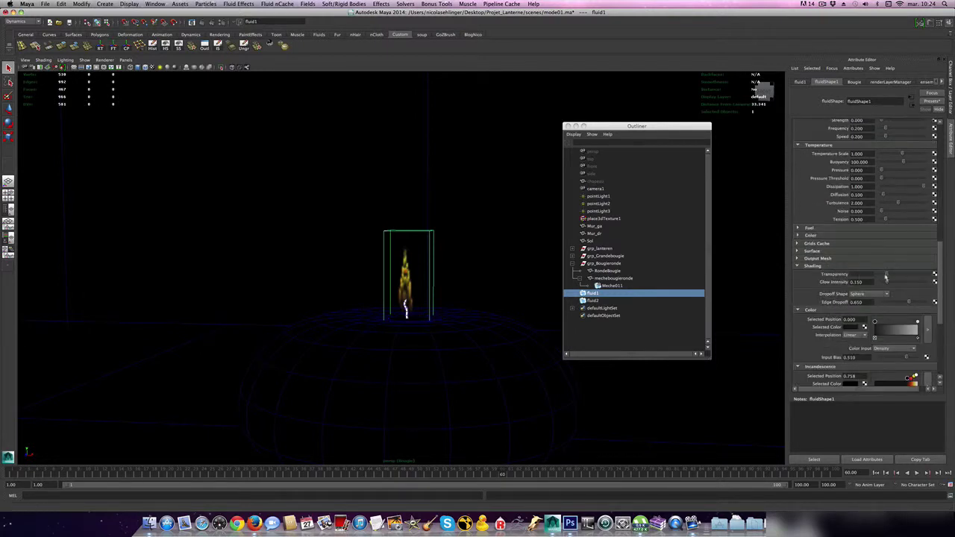
mouse_move(887, 276)
mouse_down()
mouse_move(905, 275)
mouse_move(879, 277)
mouse_move(887, 277)
mouse_up()
drag(942, 292, 941, 326)
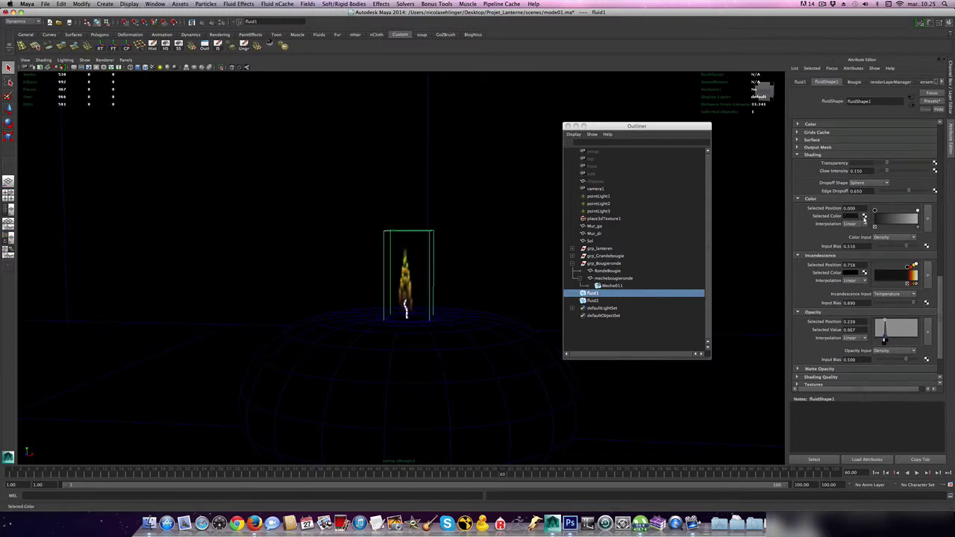
click(853, 216)
click(889, 295)
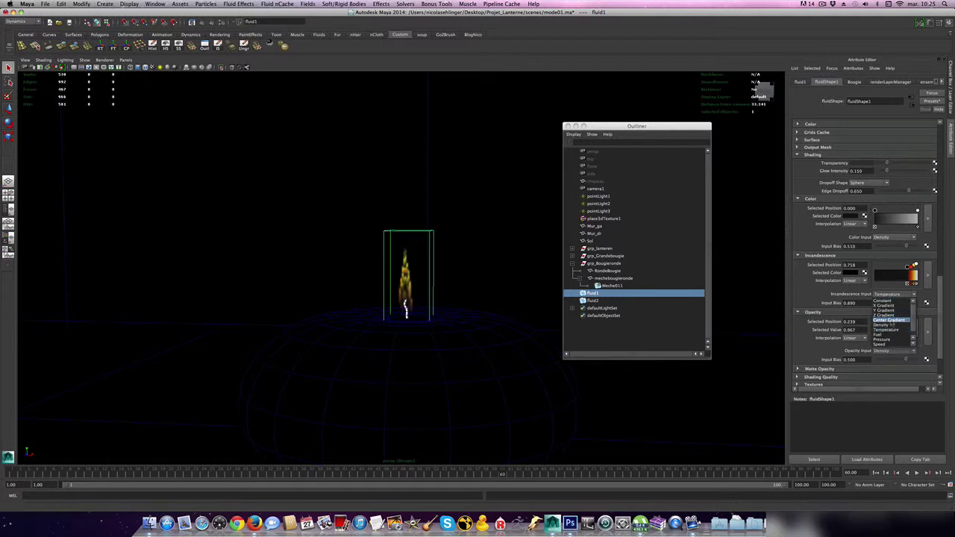
click(891, 330)
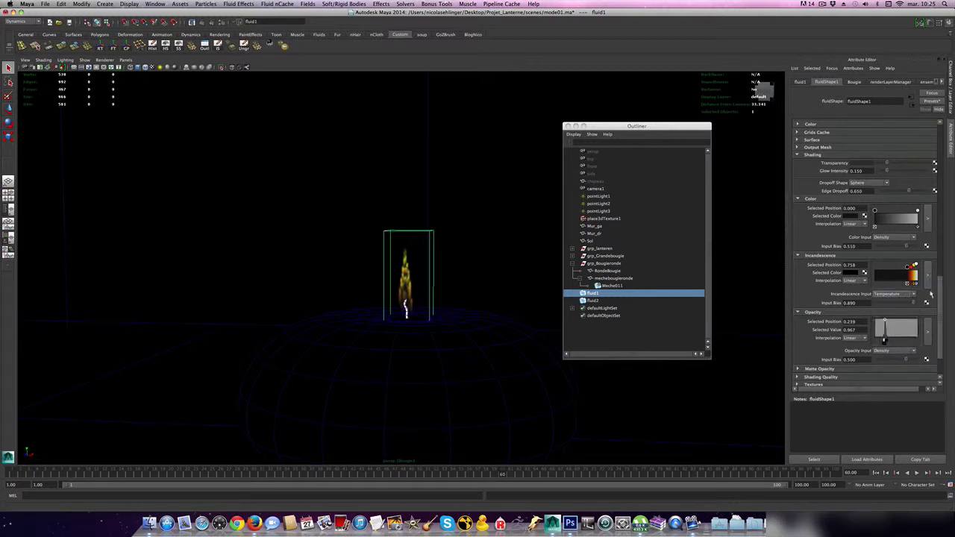
Open the enlarged incandescence ramp and inspect the colors of its red, yellow and white markers
click(929, 278)
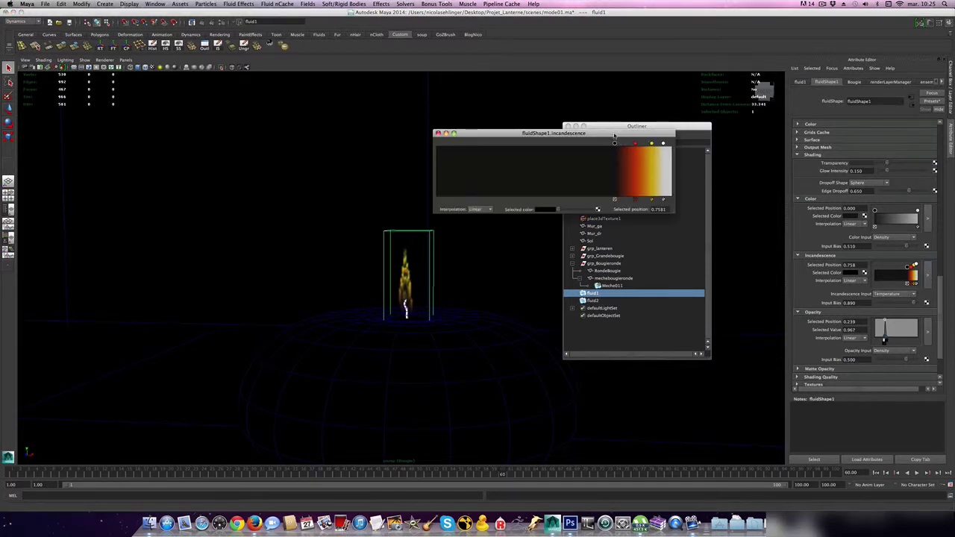
drag(614, 135, 712, 261)
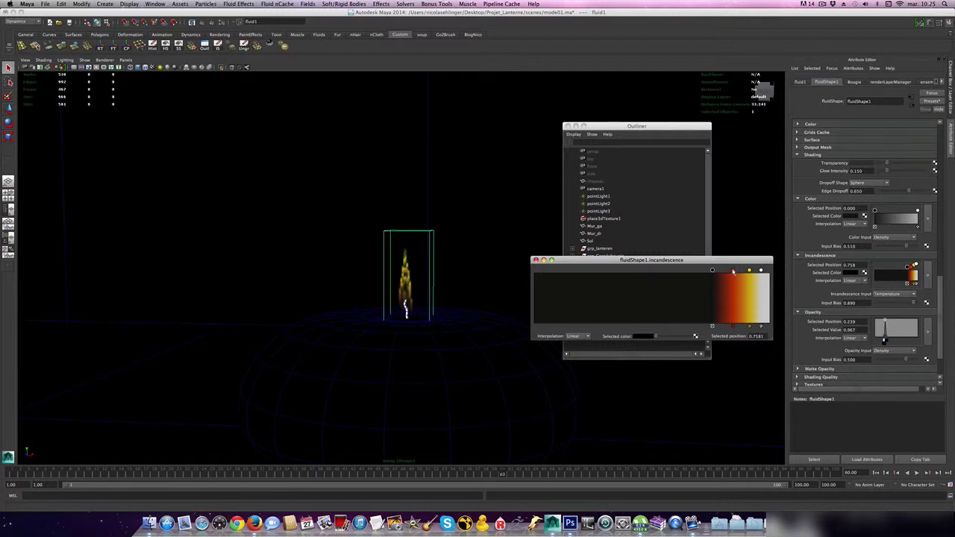
click(733, 271)
click(644, 337)
click(749, 270)
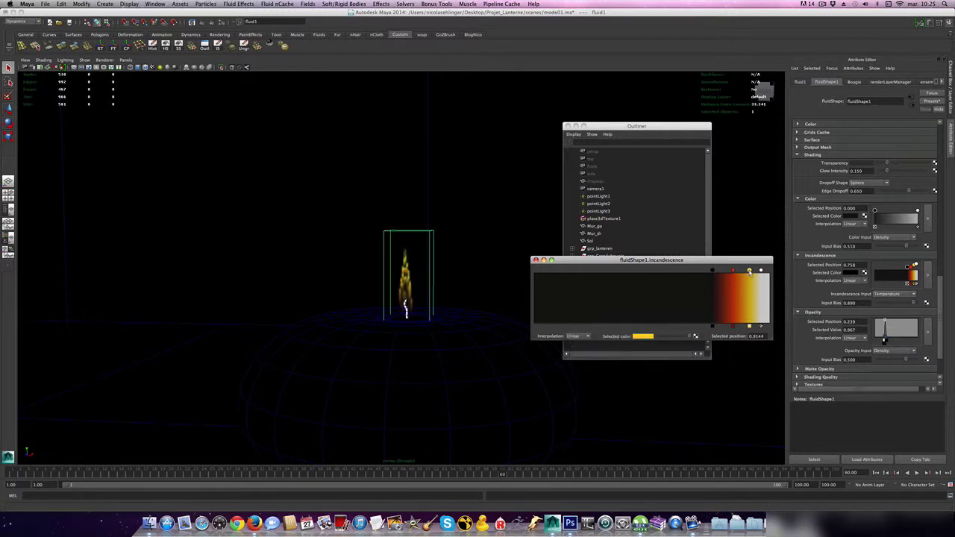
click(643, 337)
click(643, 336)
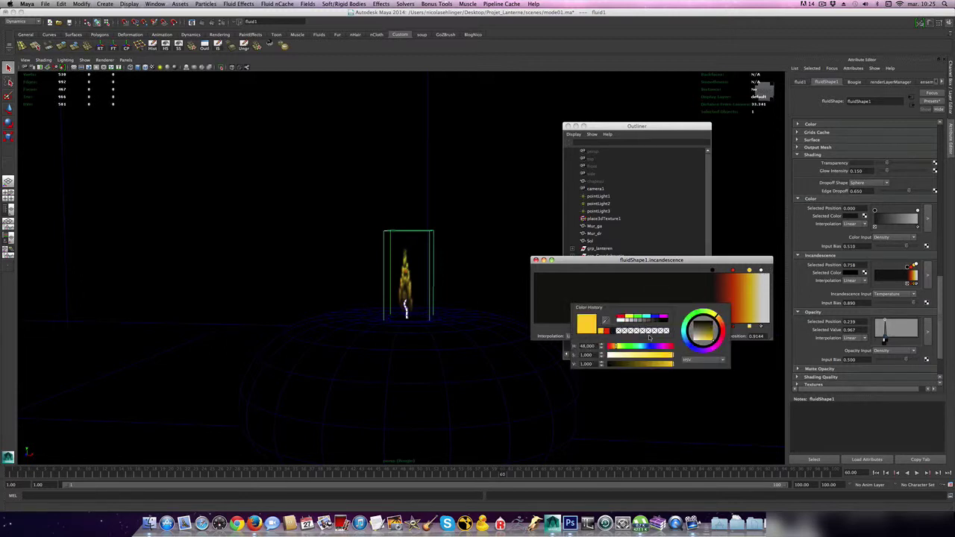
click(761, 271)
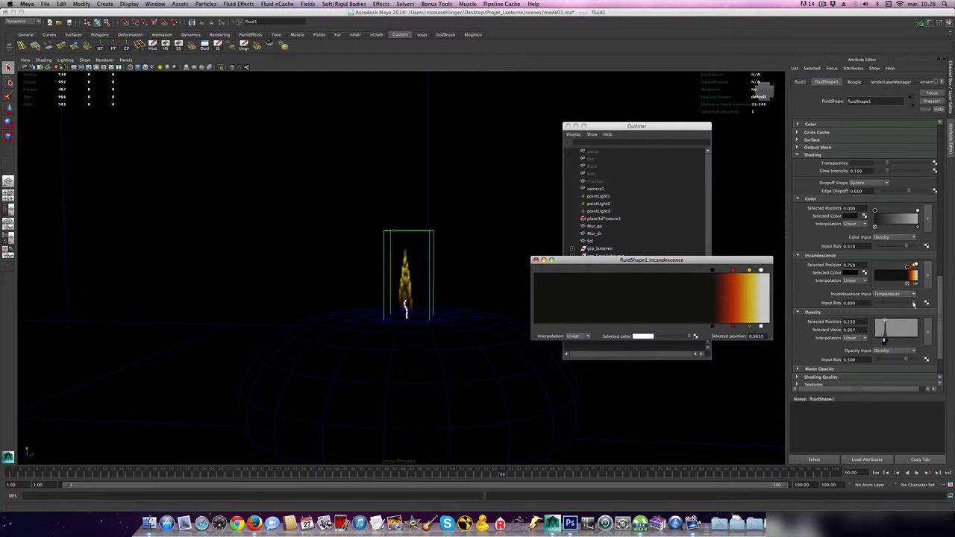
Test the incandescence Input Bias at 1.000 and 0.723, set it back to 0.89, and close the ramp window
mouse_move(913, 304)
mouse_down()
mouse_move(869, 308)
mouse_move(925, 305)
mouse_up()
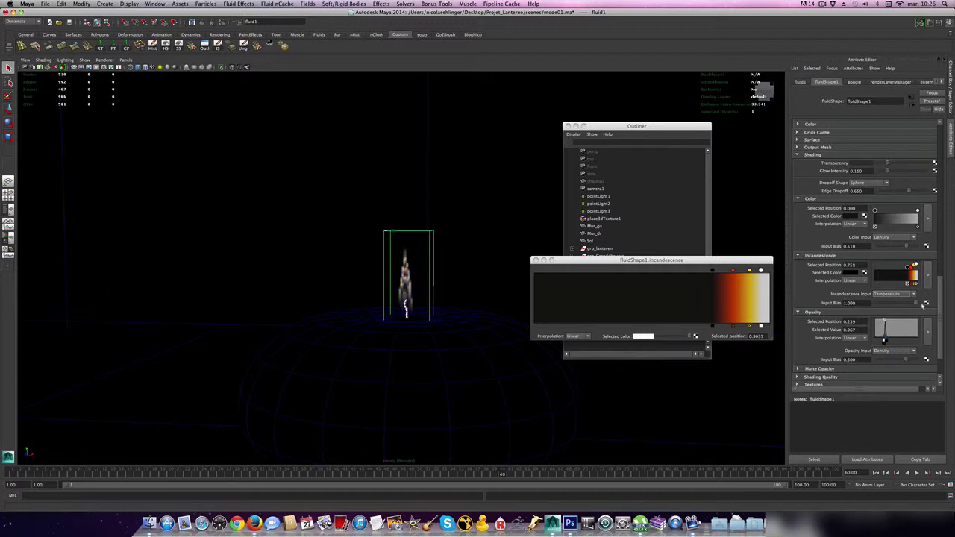
drag(925, 305, 911, 306)
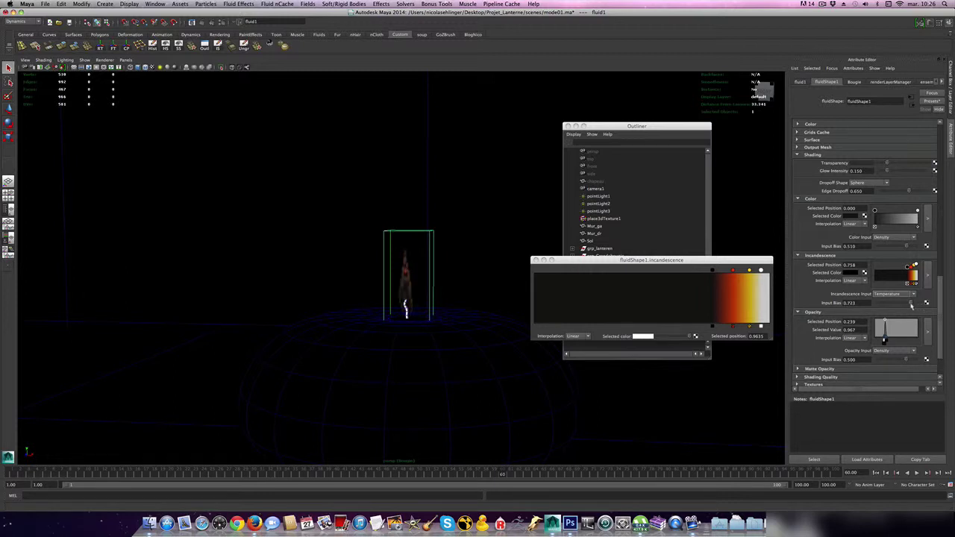
click(850, 303)
text(0.89)
key(Return)
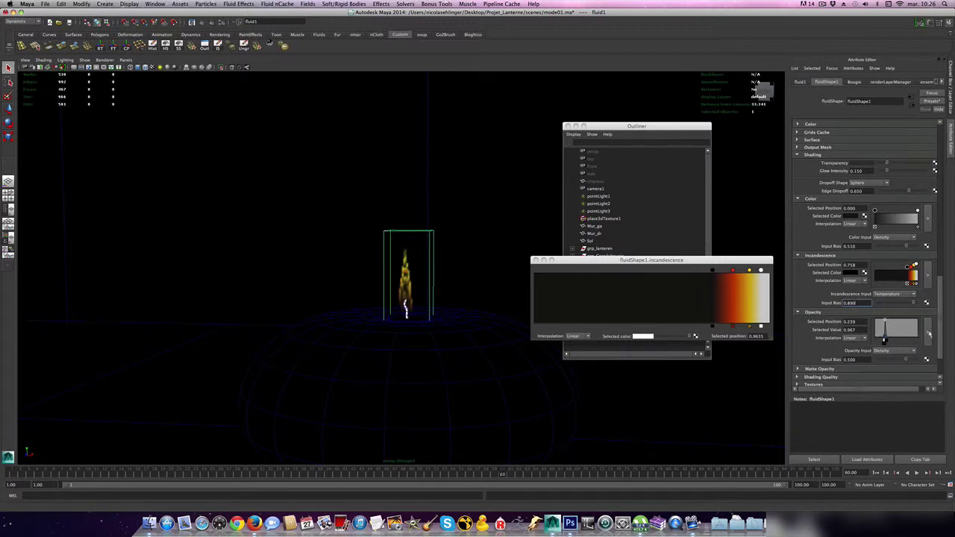
click(534, 259)
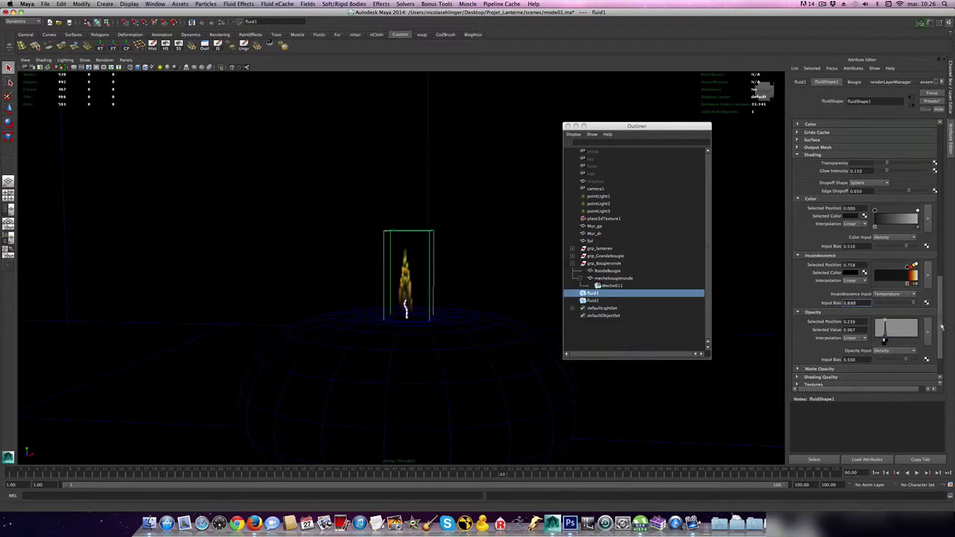
In the enlarged opacity ramp, move the peak to about 0.993 at position 0.248 and its end point to about position 0.295
click(928, 330)
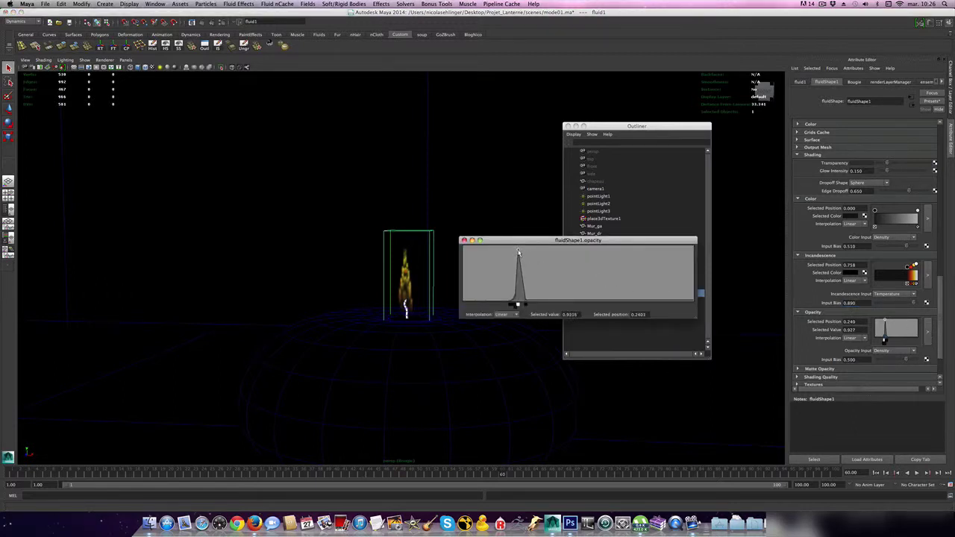
drag(518, 249, 558, 239)
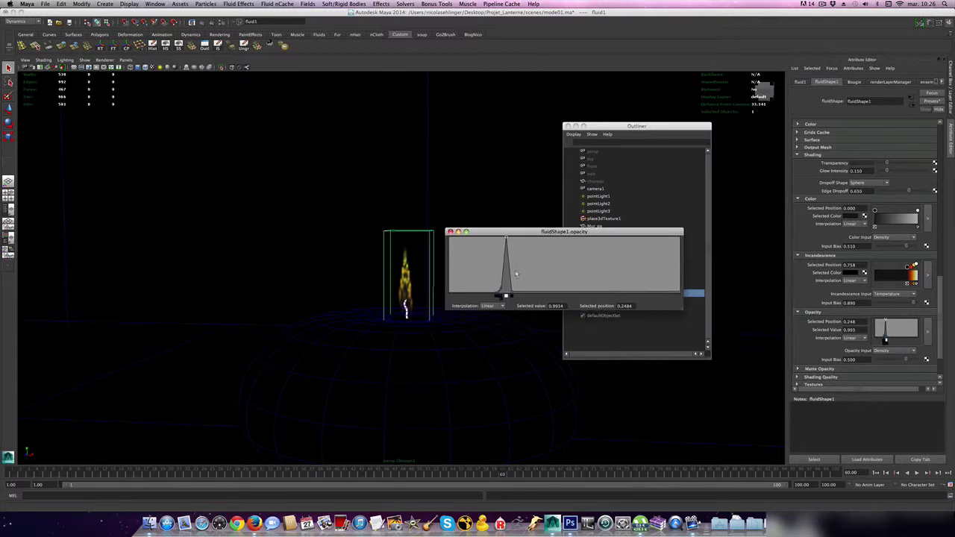
mouse_move(512, 295)
mouse_down()
mouse_move(547, 263)
mouse_move(540, 243)
mouse_move(527, 281)
mouse_move(505, 294)
mouse_move(516, 296)
mouse_up()
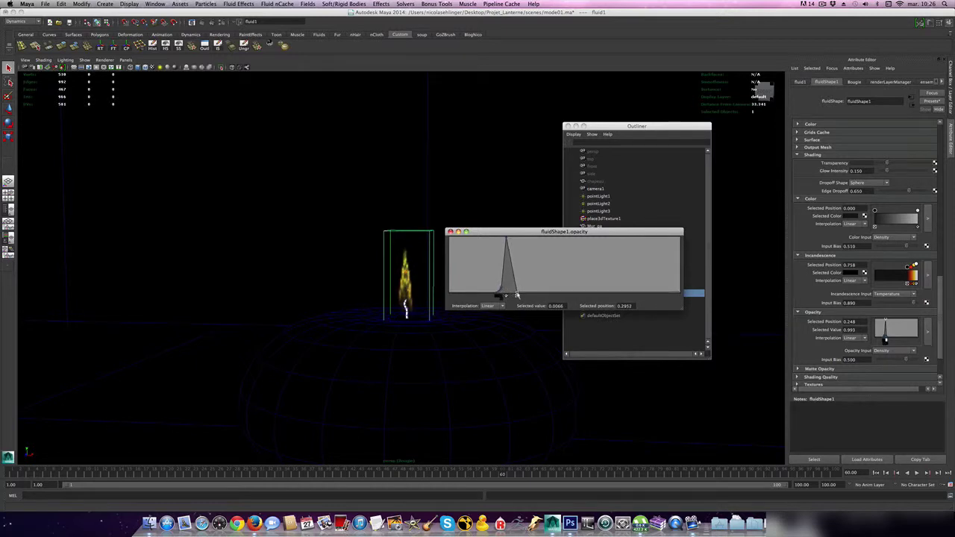
click(450, 232)
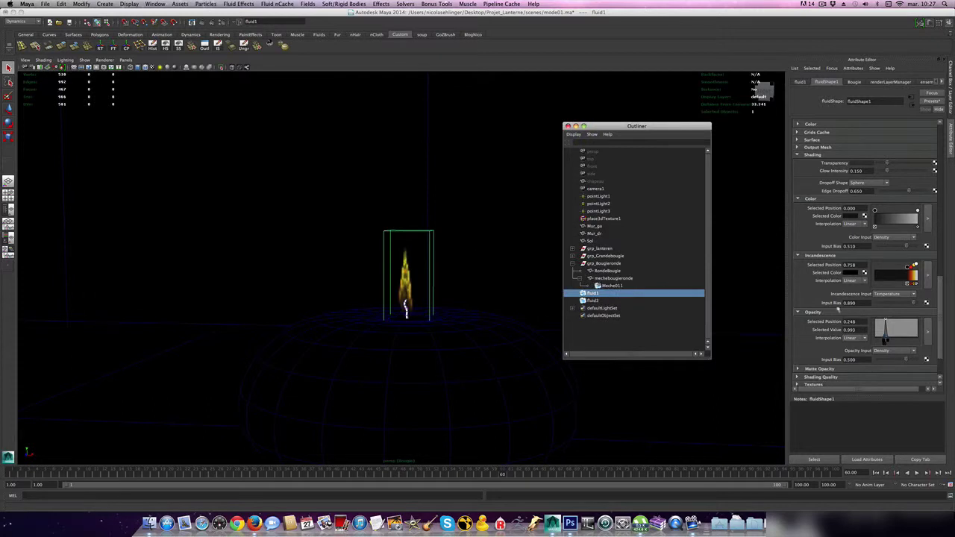
Try a lower opacity Input Bias, then set it to about 0.505
scroll(886, 330, down, 3)
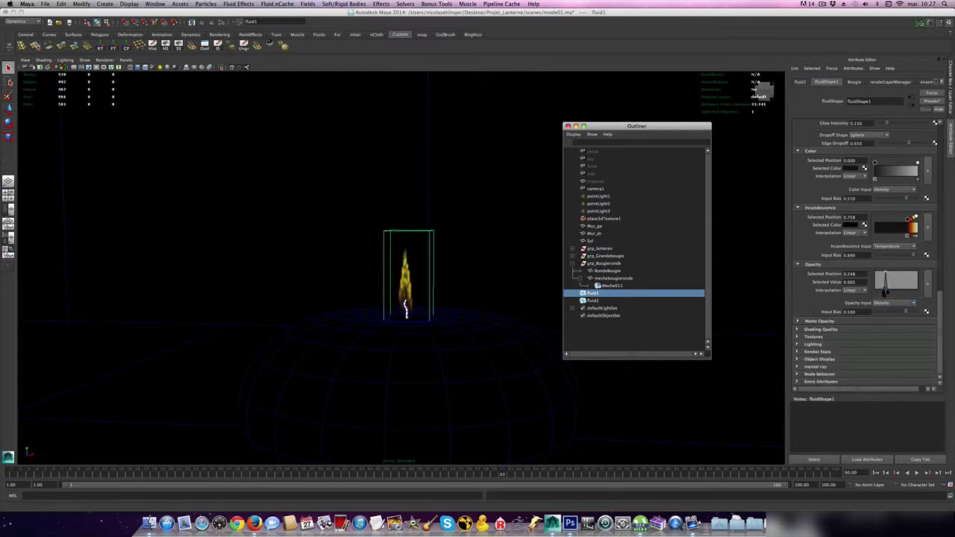
drag(909, 313, 890, 318)
drag(896, 317, 907, 314)
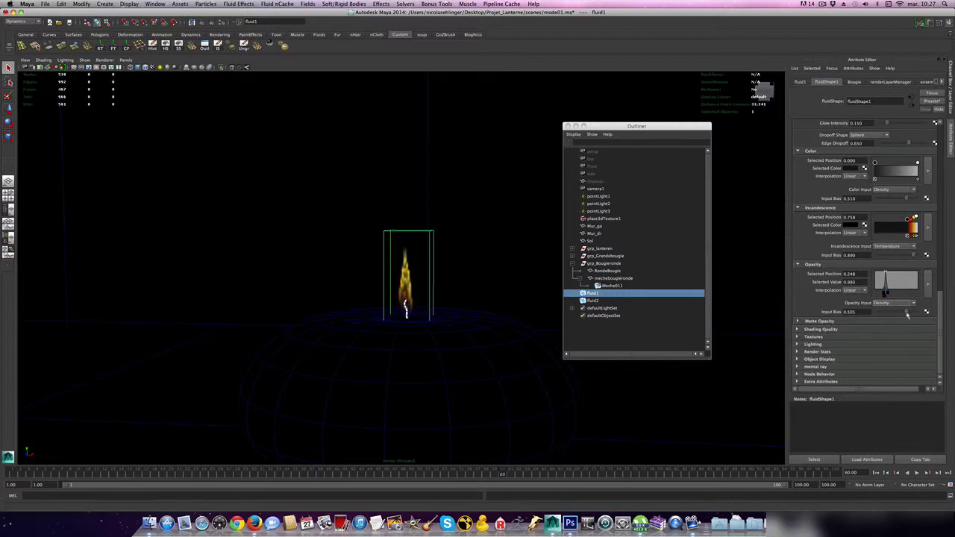
Examine the fluid's Shading Quality, Object Display and mental ray settings, and collapse the mental ray section
click(858, 329)
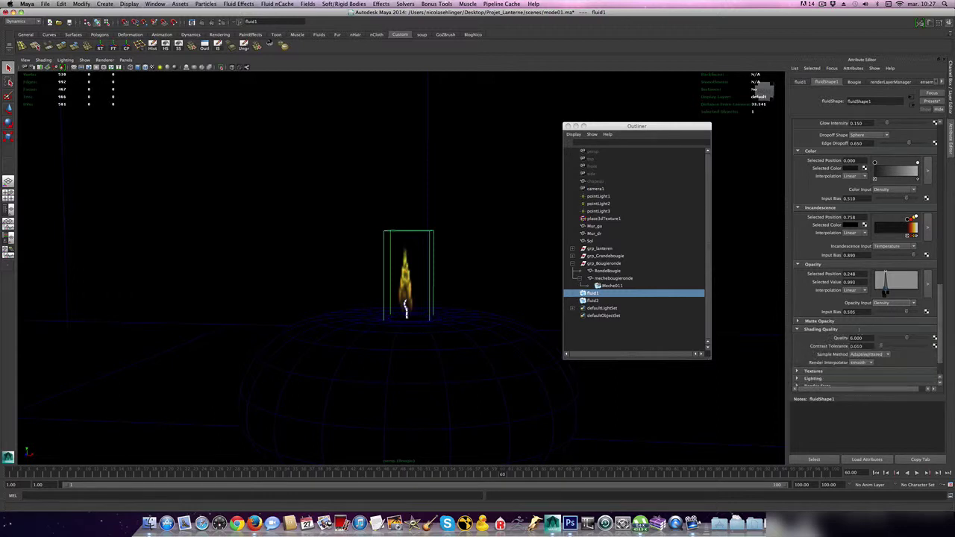
scroll(861, 343, down, 2)
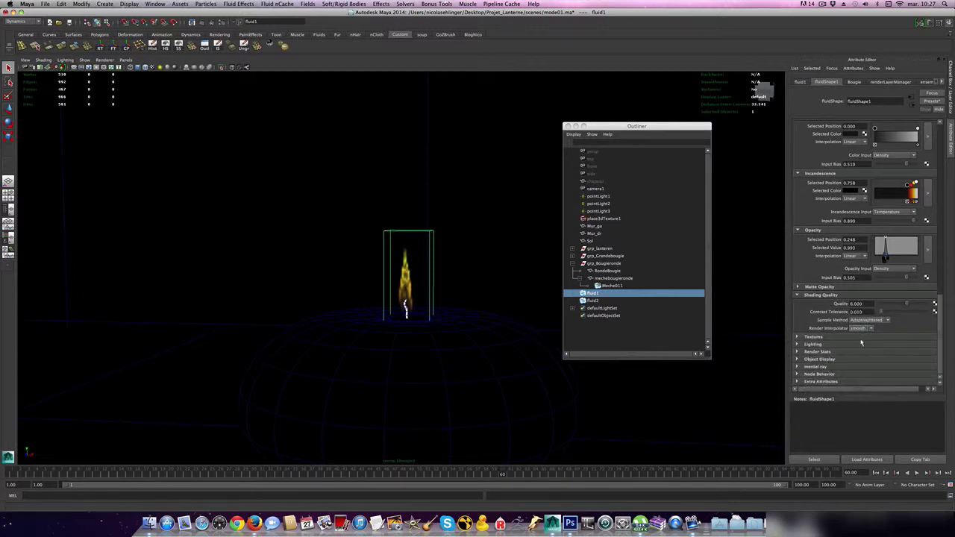
click(850, 360)
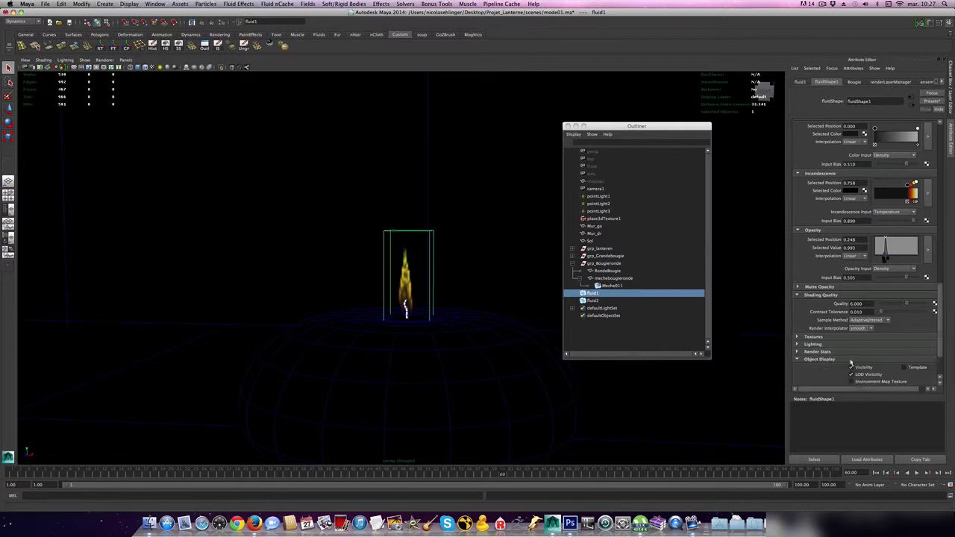
scroll(850, 363, down, 3)
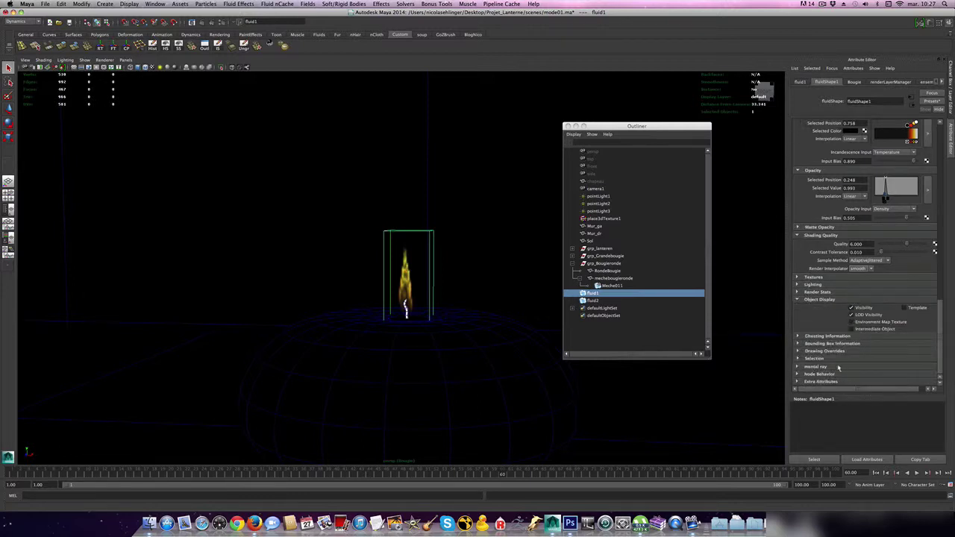
click(839, 367)
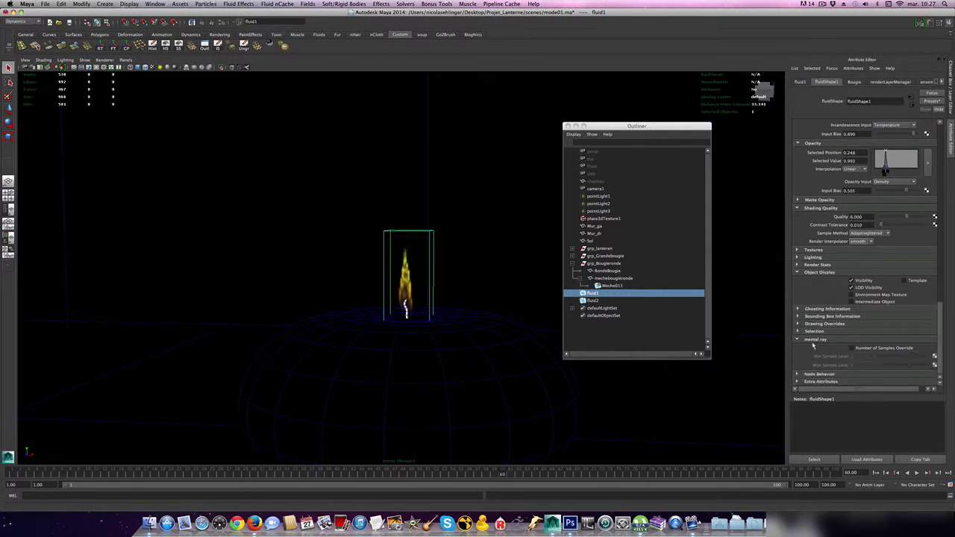
click(813, 341)
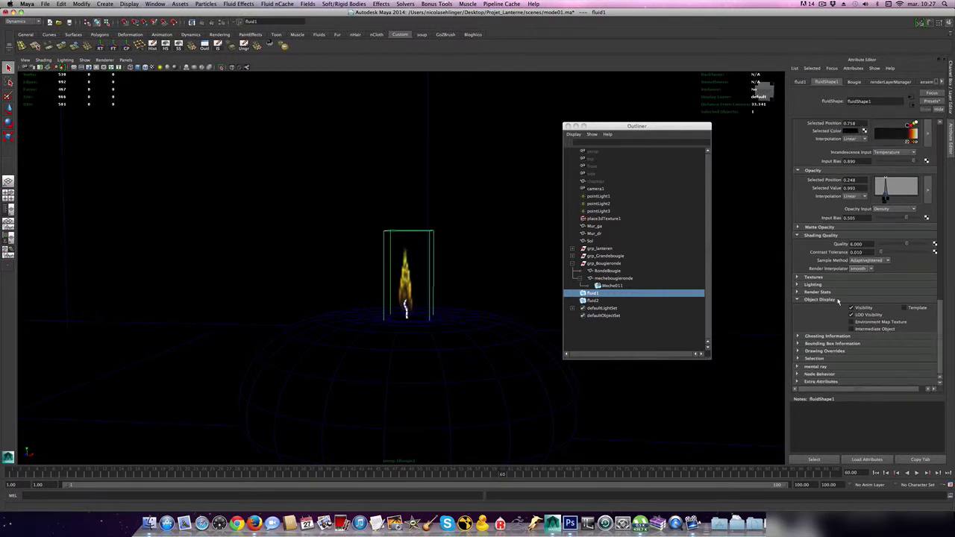
Locate the fluid's Glow Intensity among its shading attributes and re-render the candle layer in the Render View
click(838, 300)
scroll(835, 297, up, 5)
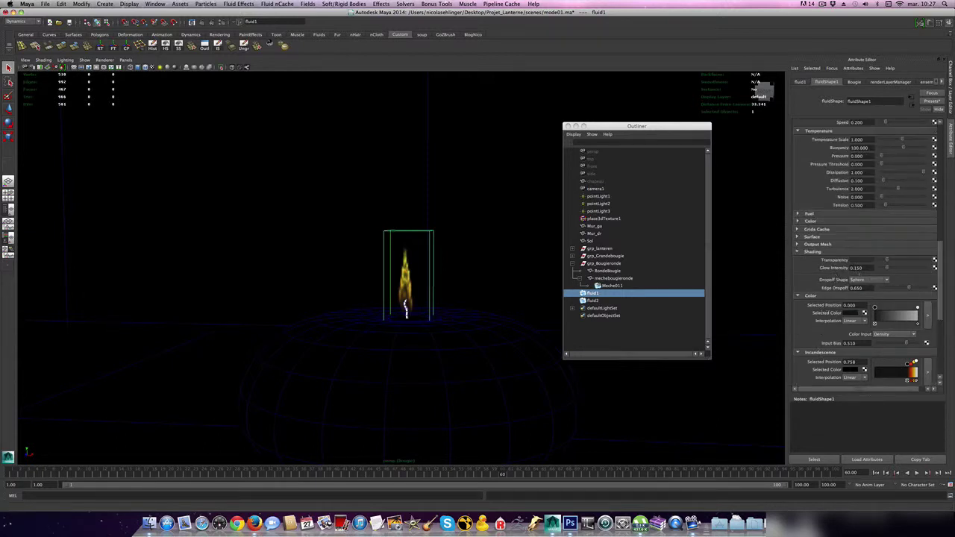
click(858, 267)
drag(954, 216, 435, 128)
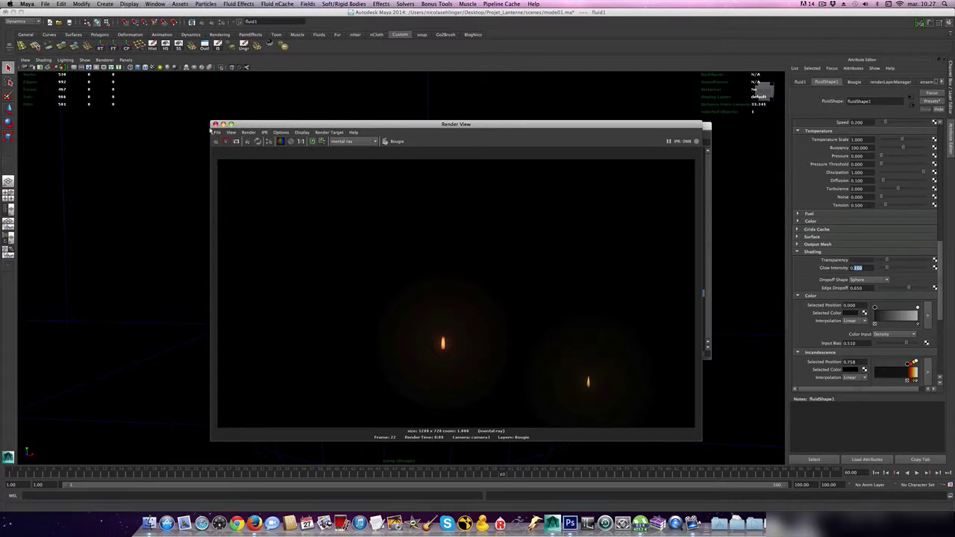
click(217, 144)
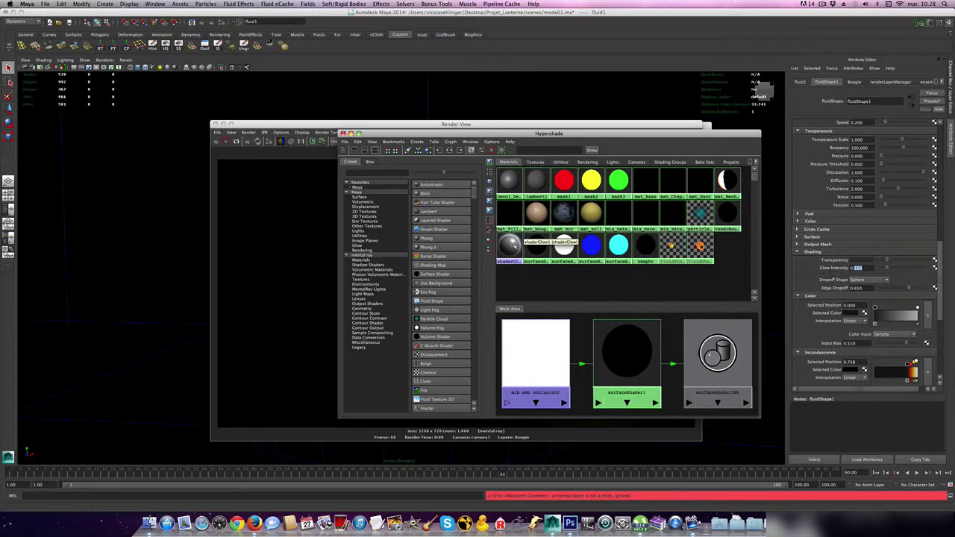
Turn off Auto Exposure on the shaderGlow1 material, put the Hypershade away, and re-render the candles
click(510, 244)
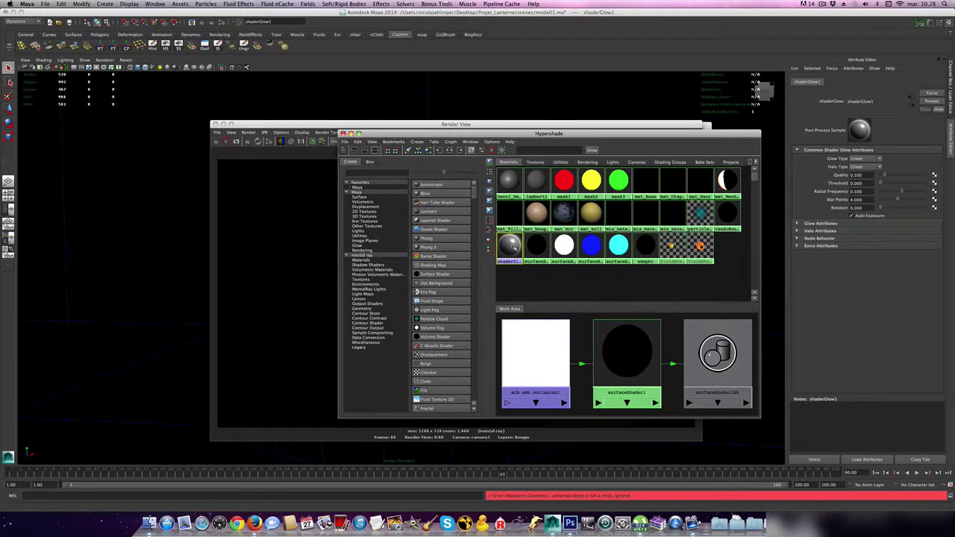
double_click(670, 131)
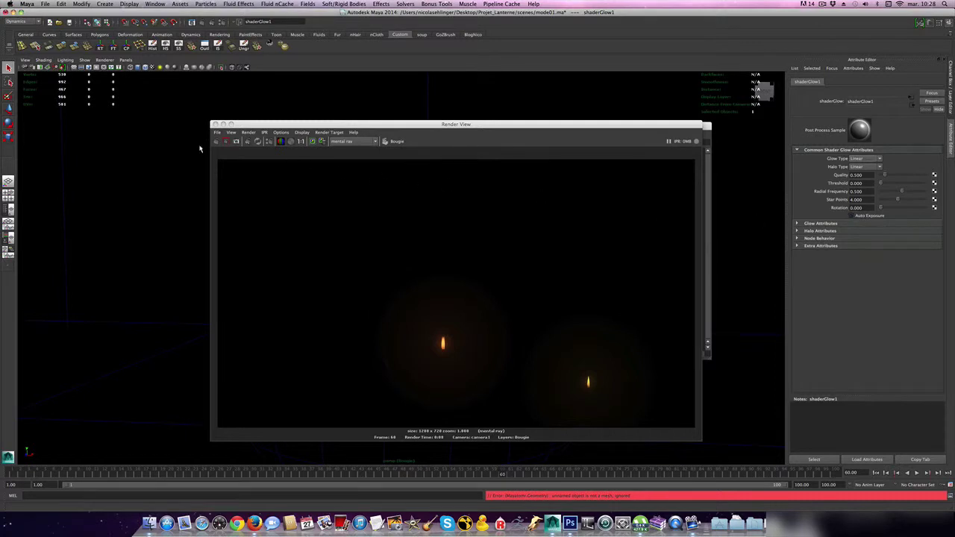
click(216, 142)
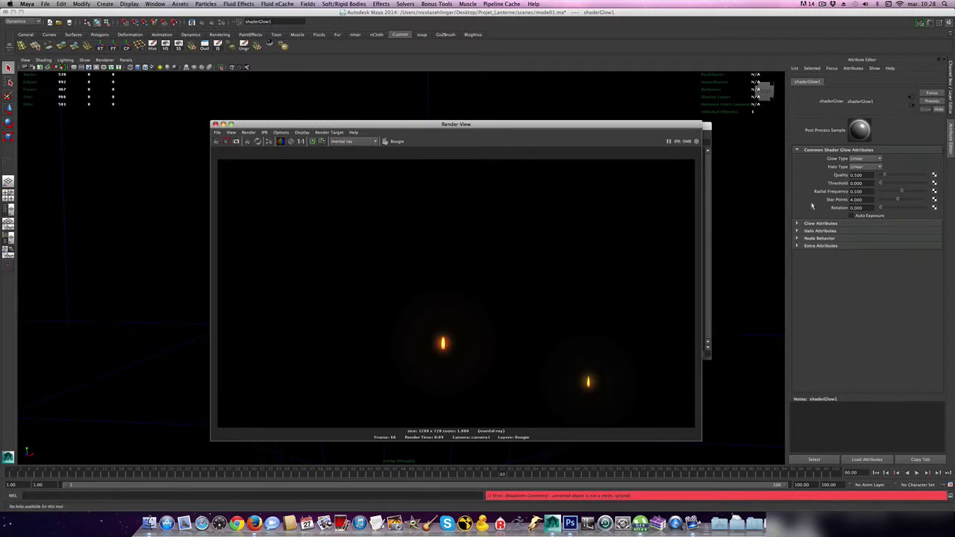
Try a glow Threshold of 0.1 with a Glow Intensity of 5 on shaderGlow1, and re-render
drag(864, 183, 854, 184)
text(0.1)
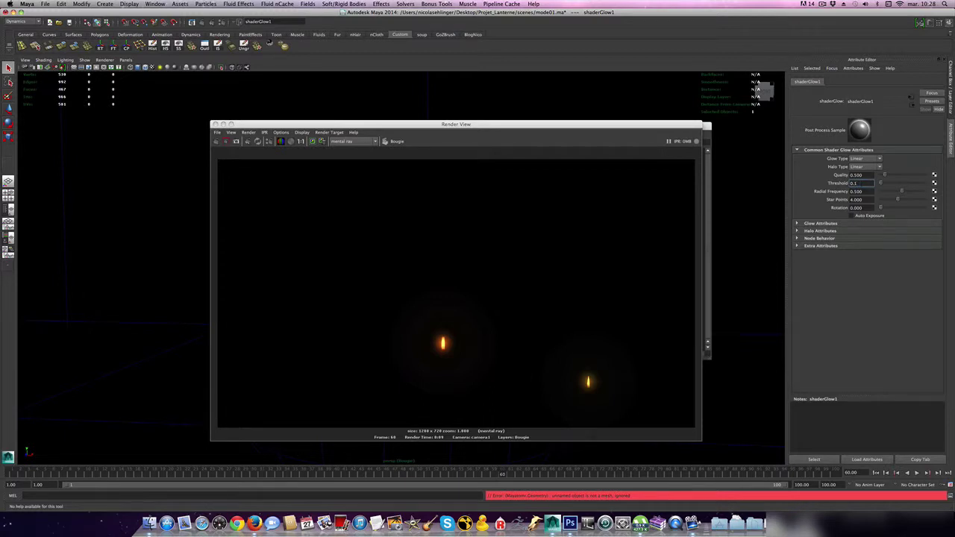
click(830, 223)
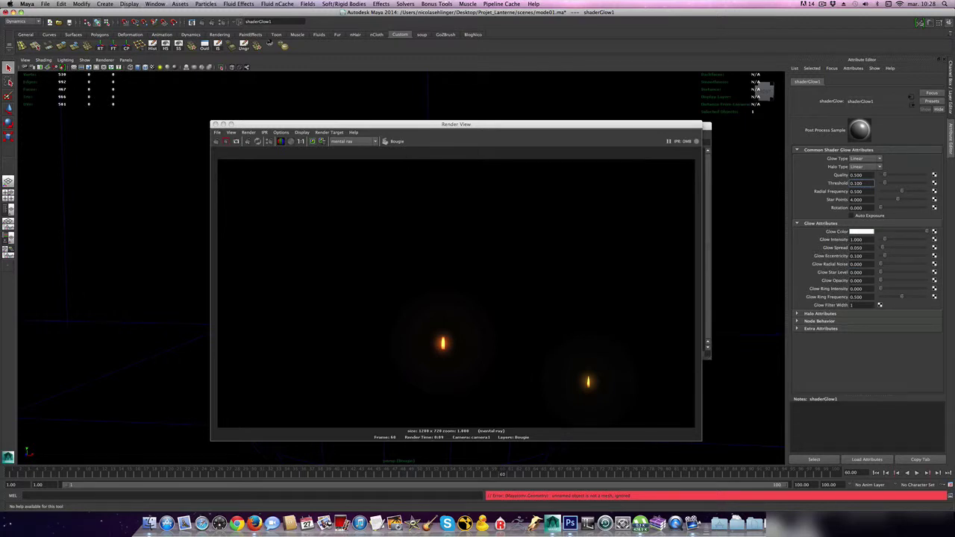
click(856, 239)
text(5)
key(Return)
click(216, 143)
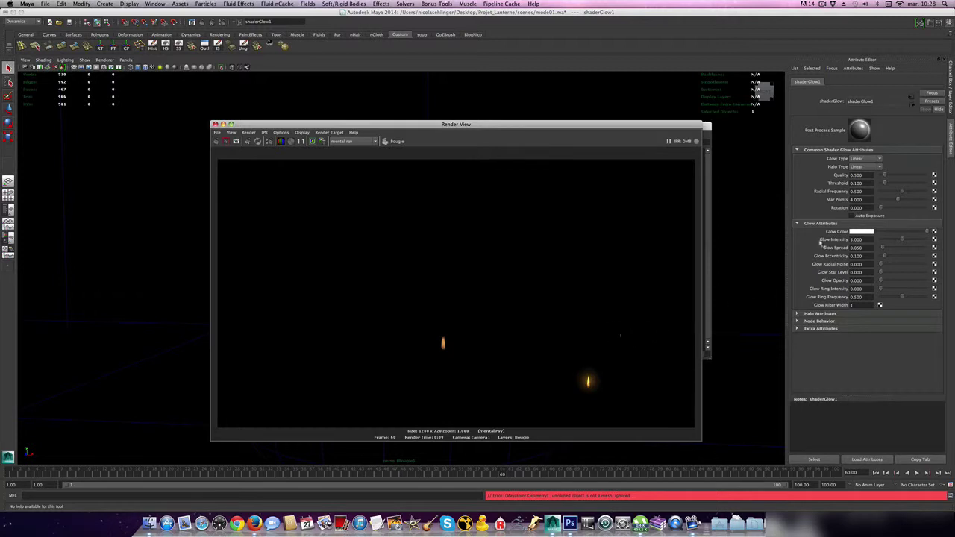
Set the shader glow's Threshold back to 0 and its Glow Intensity to 1, and re-render
click(858, 182)
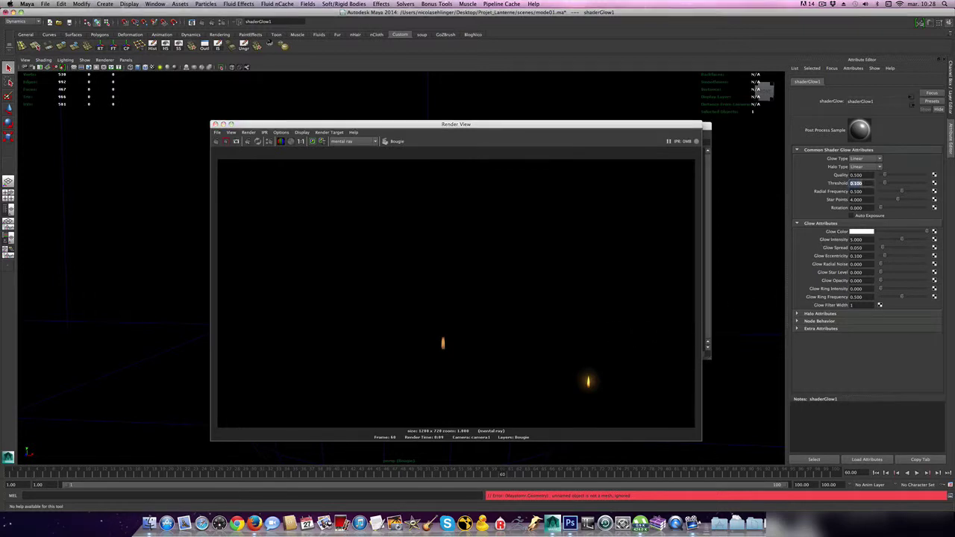
text(0)
key(Return)
click(856, 239)
text(1)
key(Return)
click(217, 142)
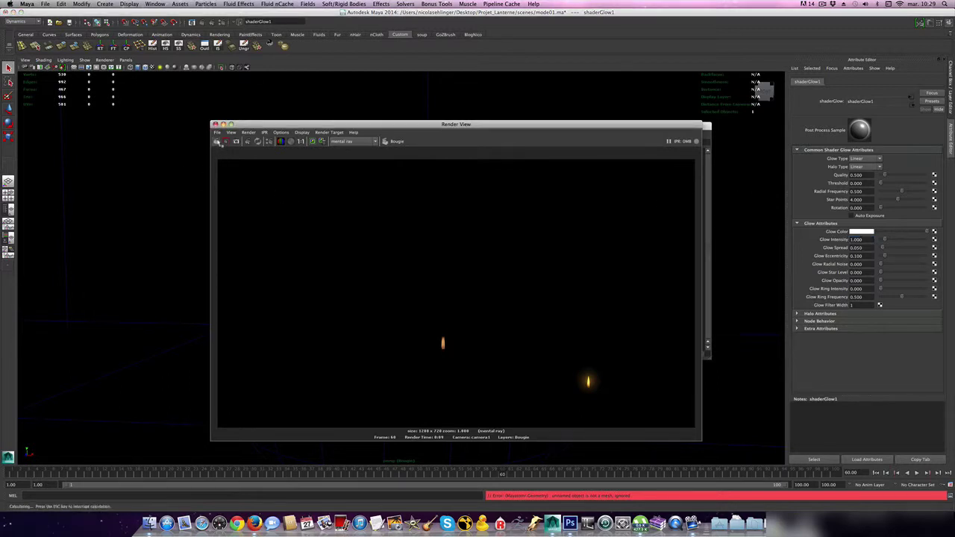
Move the Render View out of the way, select the round candle's fluid container, and isolate it in the viewport
drag(340, 125, 247, 272)
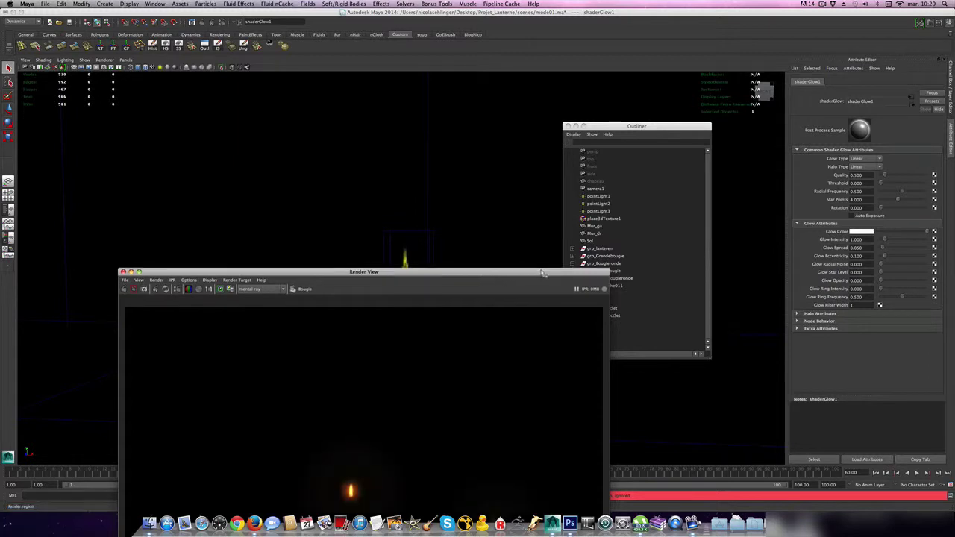
drag(543, 274, 954, 164)
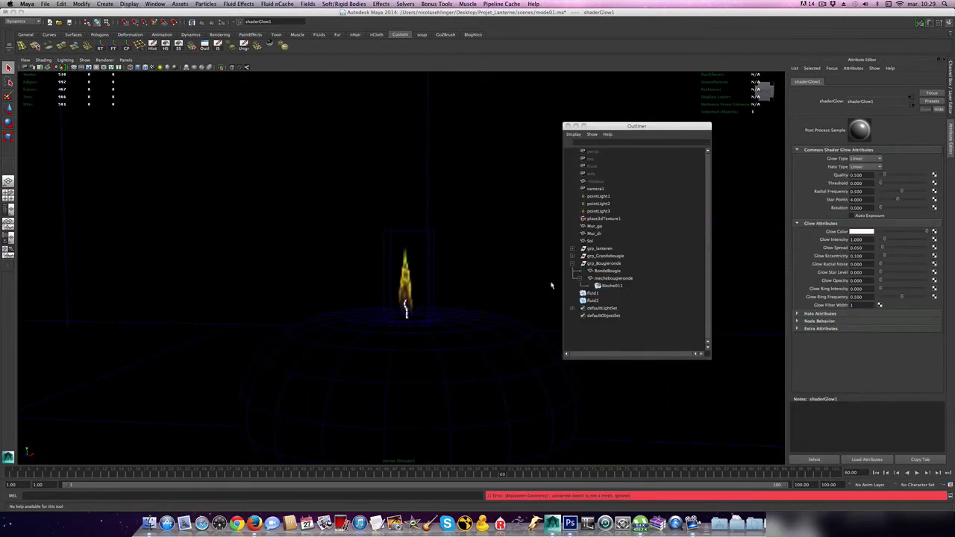
click(433, 247)
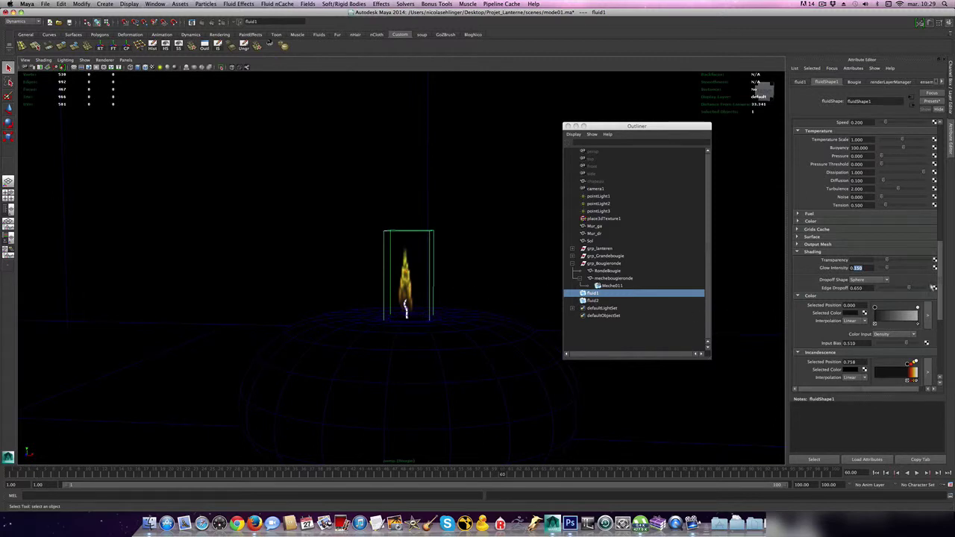
scroll(895, 287, up, 10)
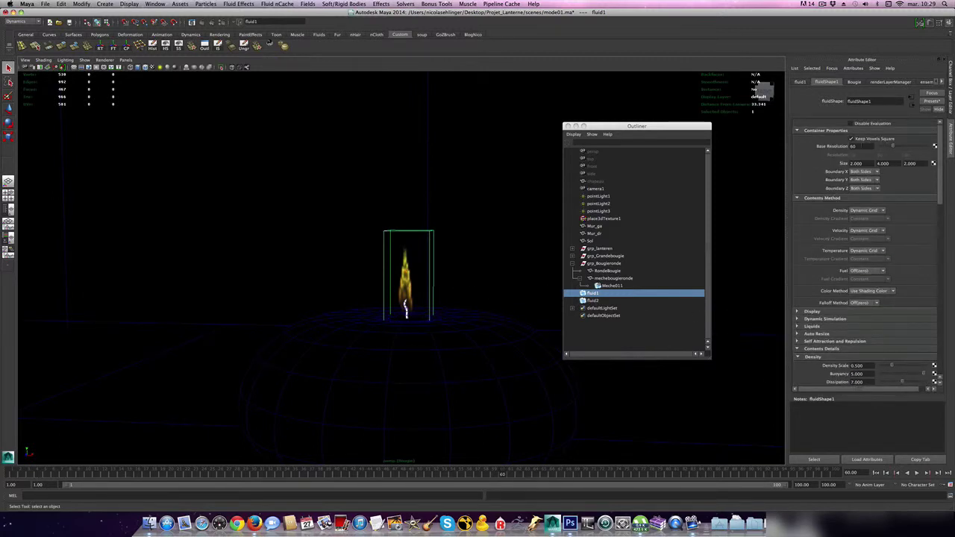
double_click(852, 146)
click(221, 67)
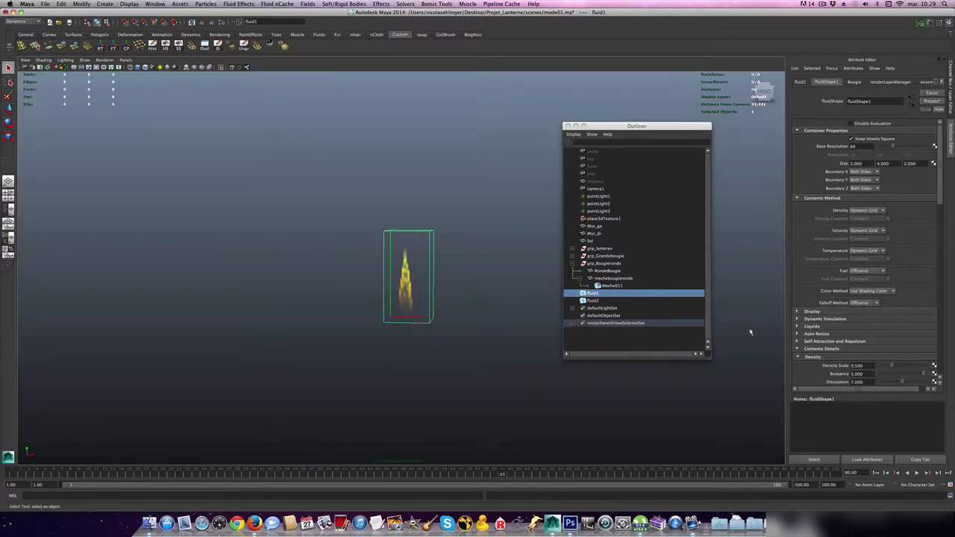
Set the fluid's Boundary Draw to Full and inspect the container's voxel grid up close
click(812, 312)
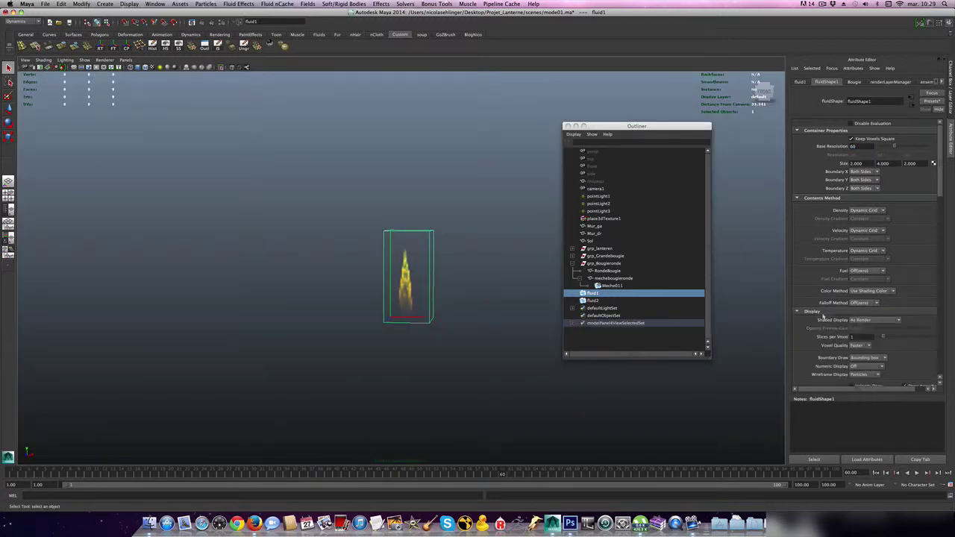
click(864, 359)
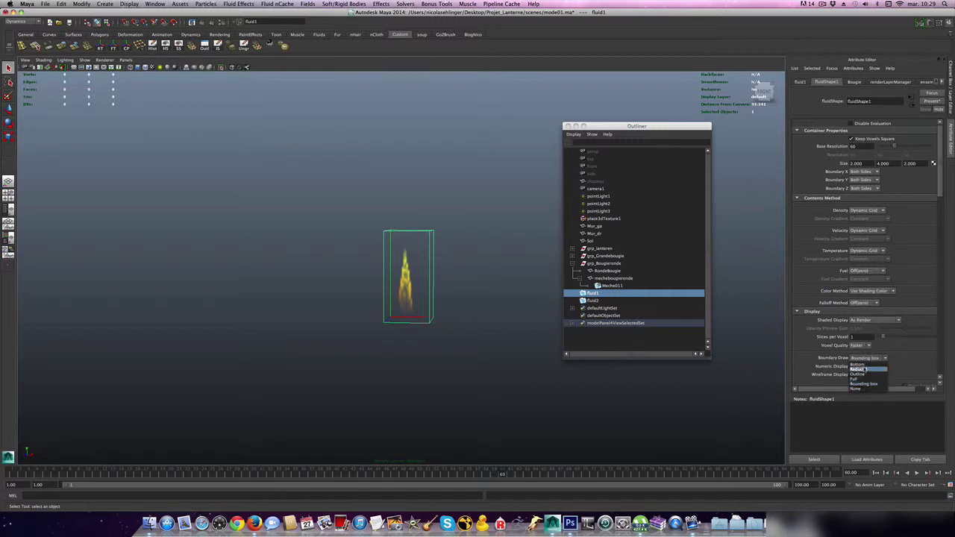
click(863, 378)
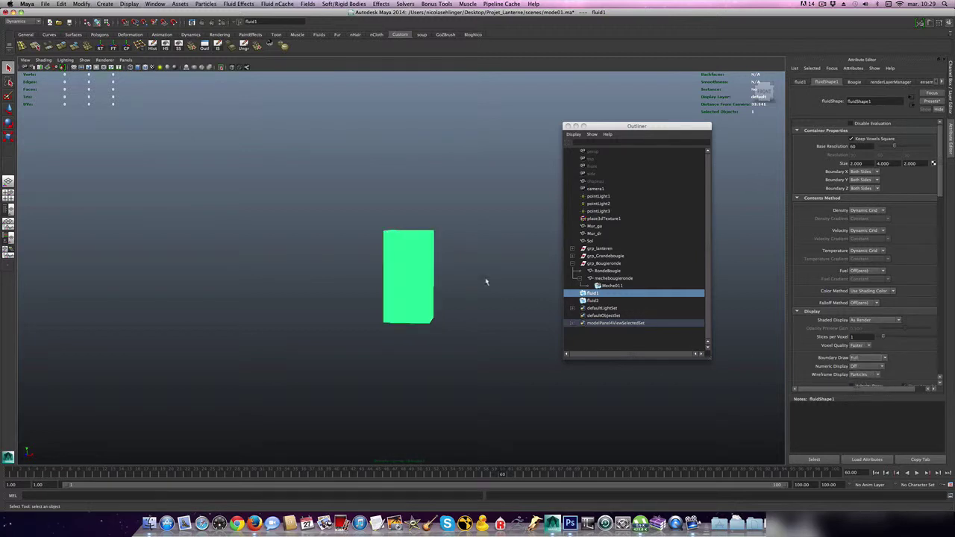
scroll(488, 284, up, 2)
scroll(496, 285, up, 5)
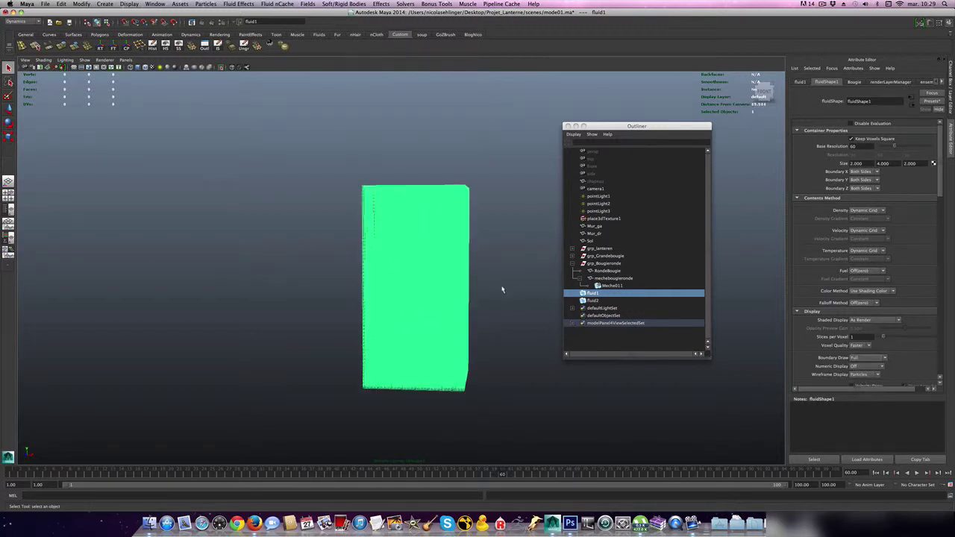
scroll(502, 290, up, 3)
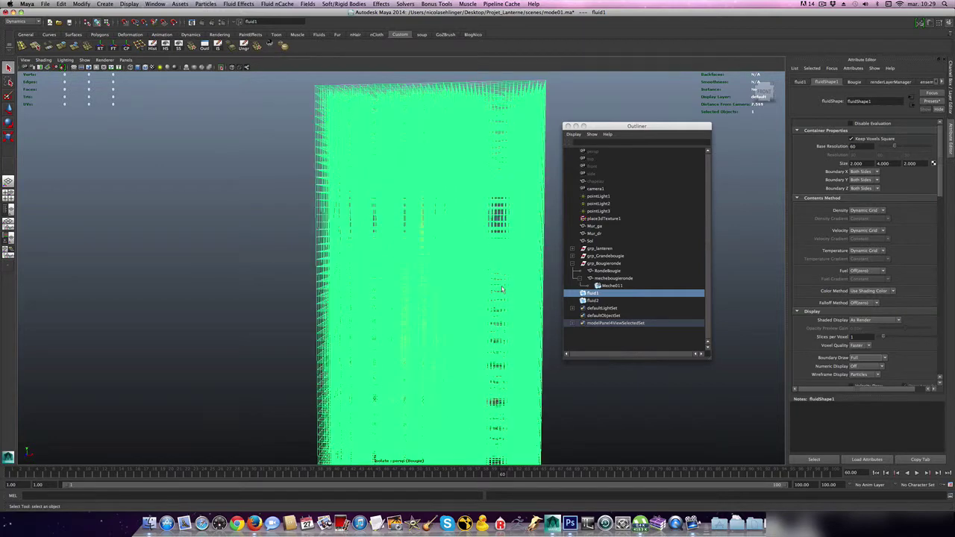
scroll(502, 290, down, 2)
alt+drag(523, 323, 522, 326)
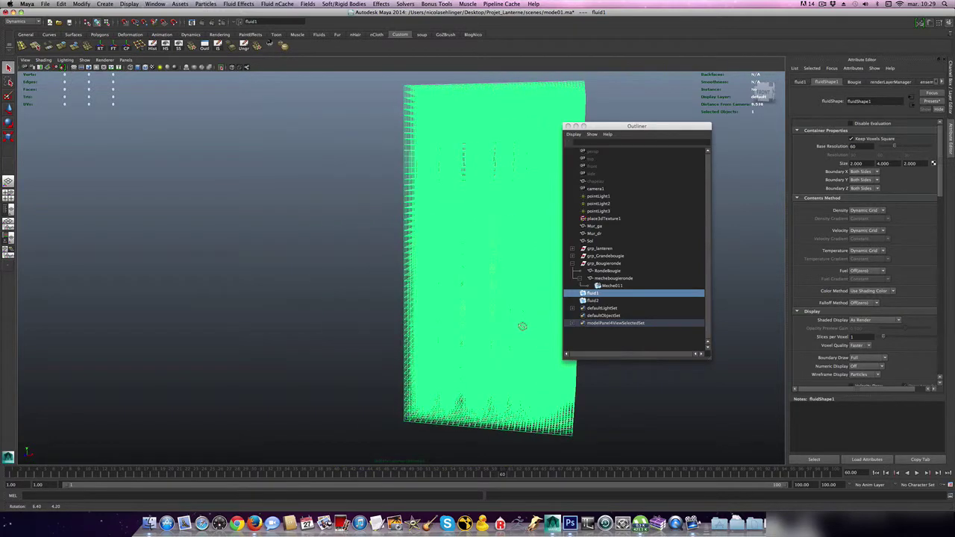
Move the Outliner clear of the container and try a Base Resolution of 20
drag(646, 126, 294, 182)
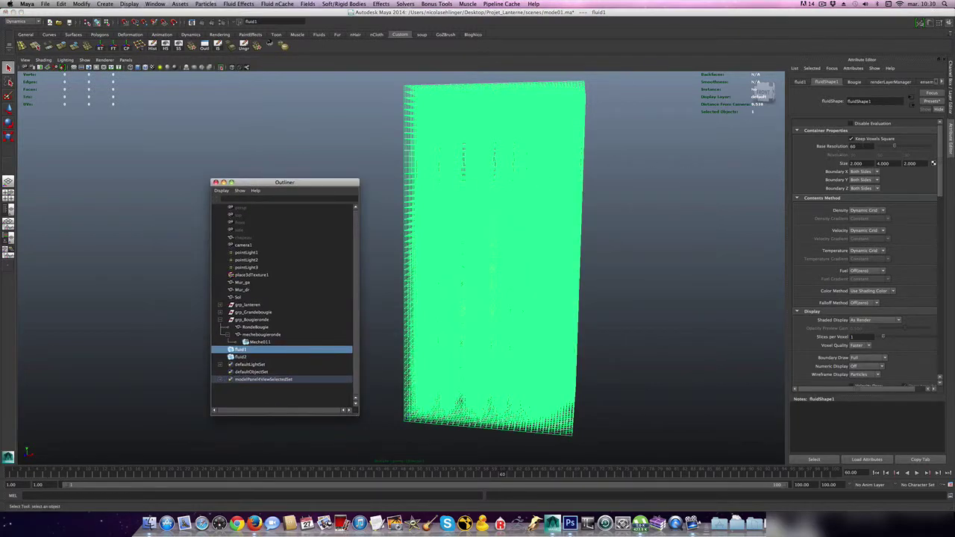
click(853, 147)
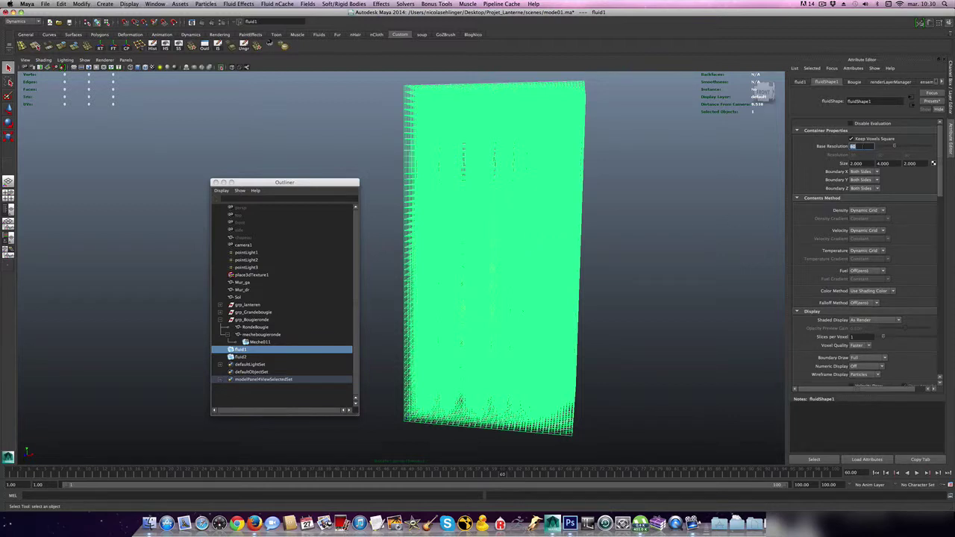
text(2)
click(654, 316)
click(554, 289)
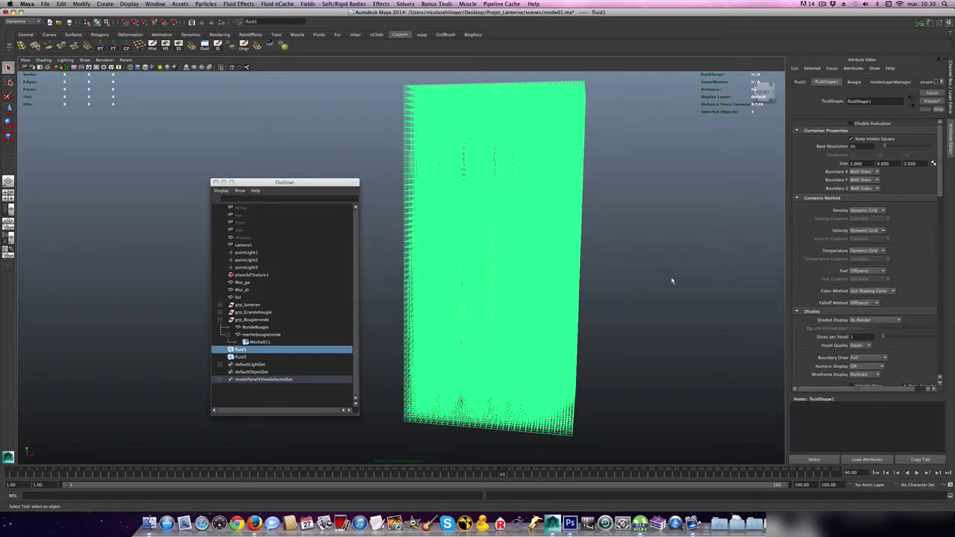
Restore the fluid's Base Resolution to 60 and set Boundary Draw to Bounding box
click(863, 142)
click(863, 141)
click(853, 146)
click(853, 146)
scroll(865, 253, down, 1)
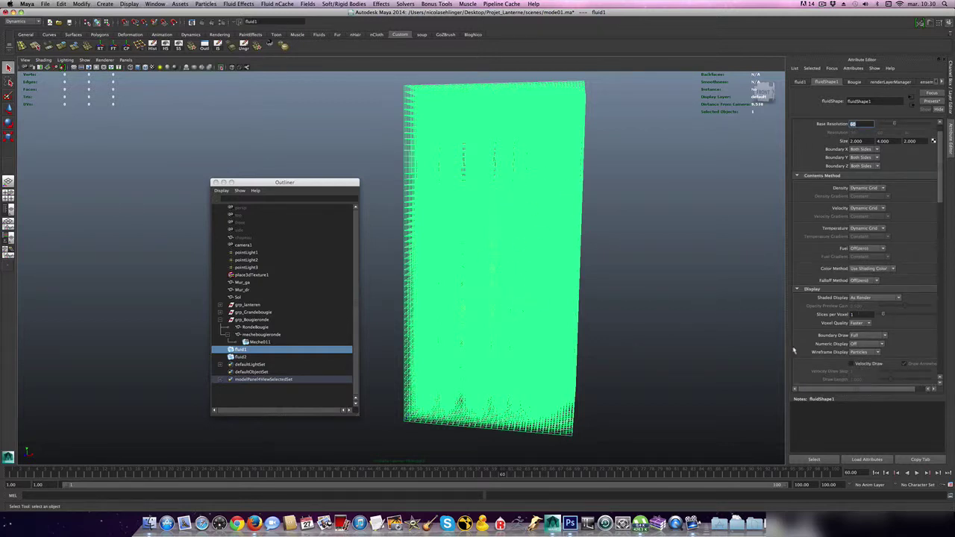
click(862, 336)
click(863, 362)
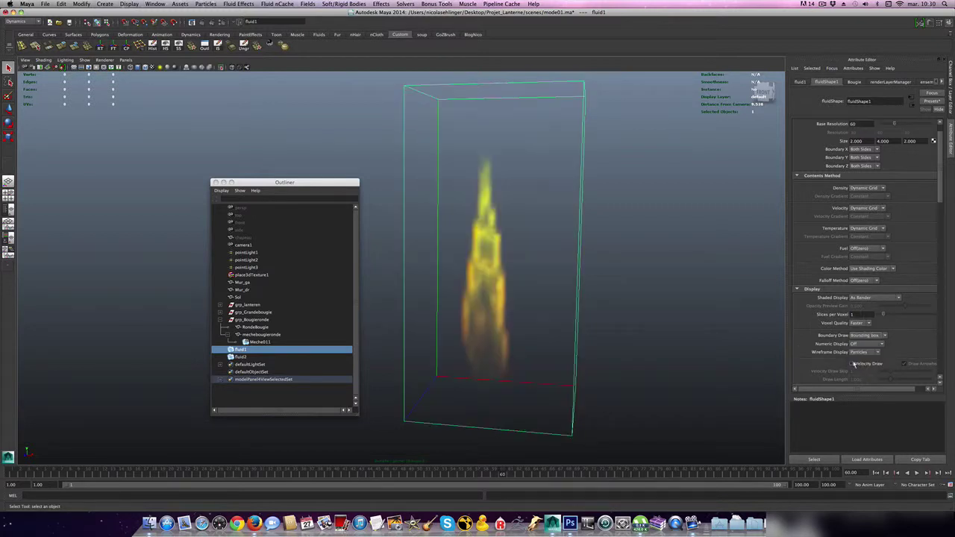
Turn off viewport isolation to show the whole scene, and move the Outliner clear of the candles
scroll(681, 358, down, 6)
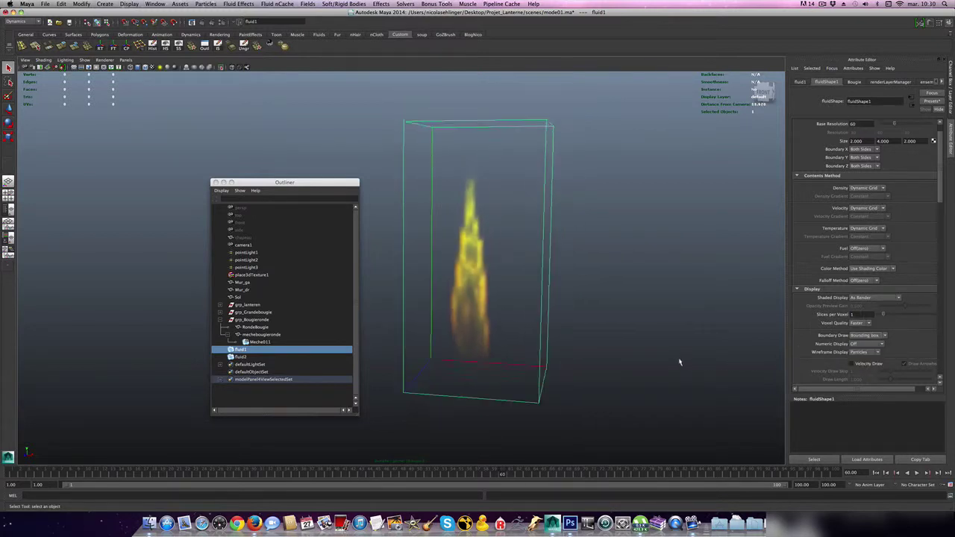
click(225, 67)
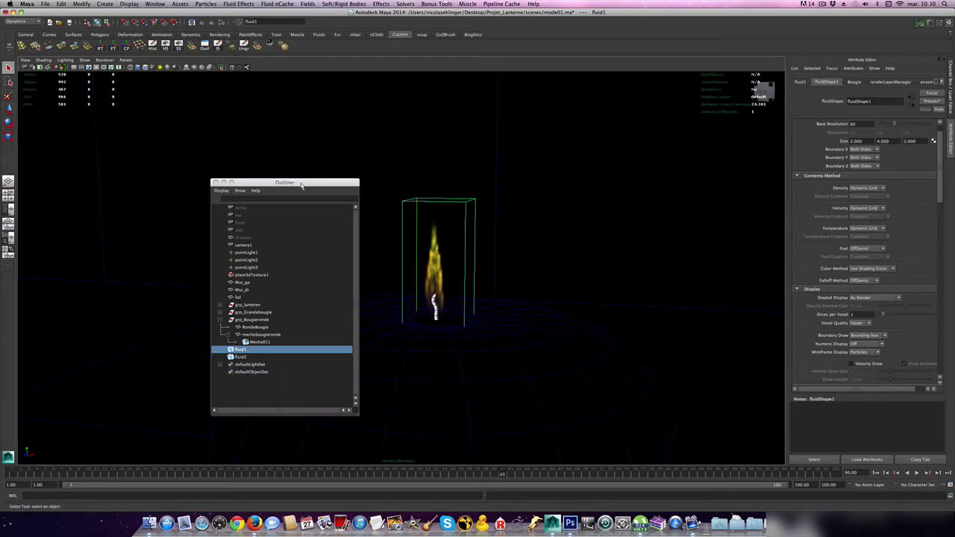
drag(294, 182, 694, 424)
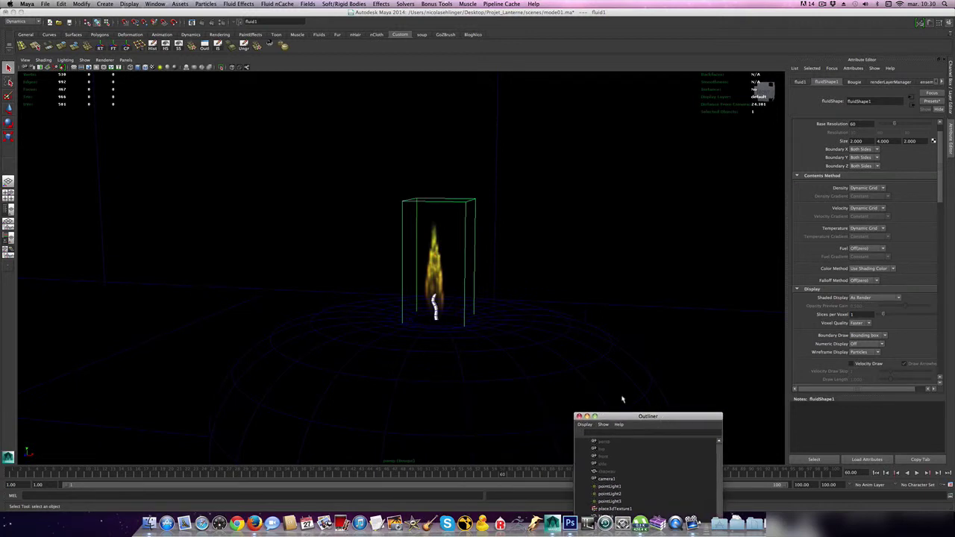
scroll(552, 361, down, 8)
scroll(478, 366, down, 3)
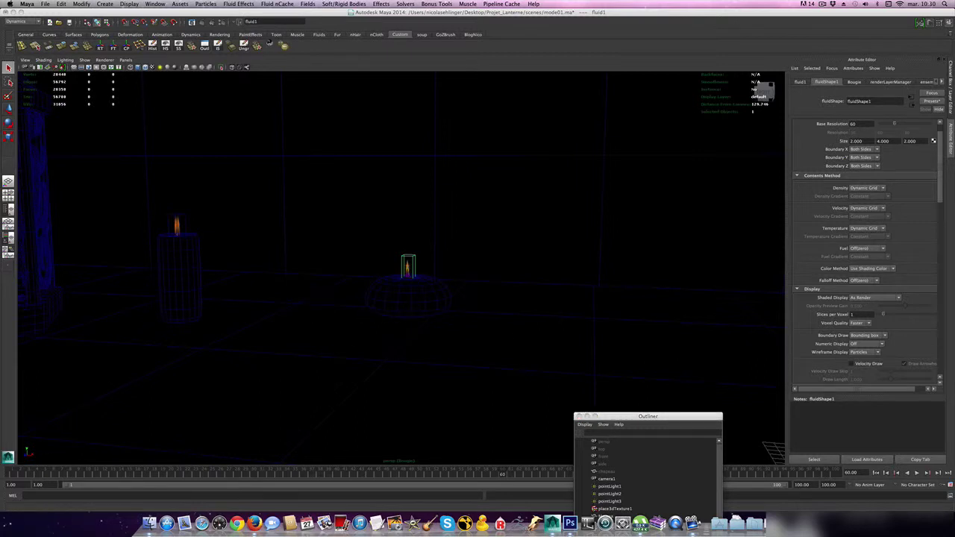
Show the rendered candle flames in the Render View and review the fluid's Density and Velocity settings
click(125, 21)
drag(300, 170, 321, 163)
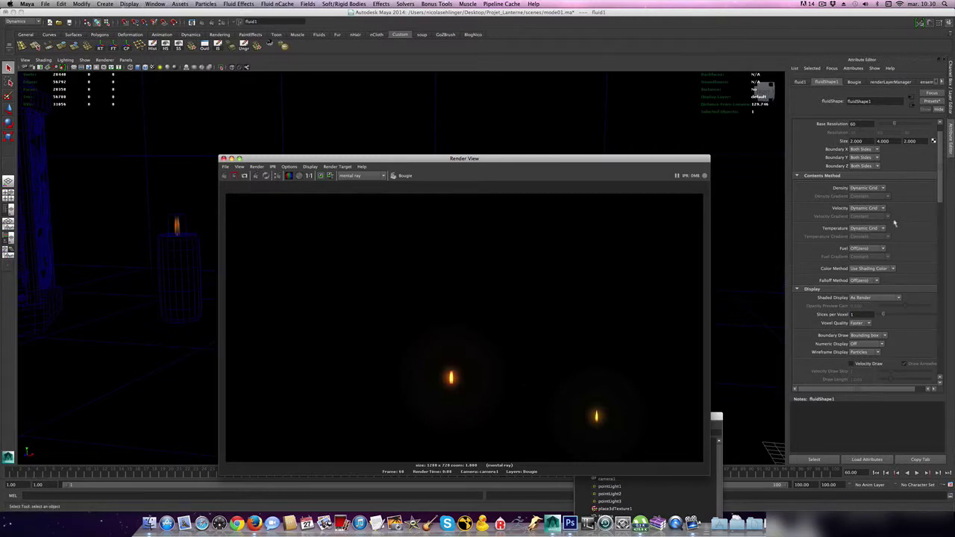
scroll(894, 232, down, 3)
scroll(892, 237, down, 5)
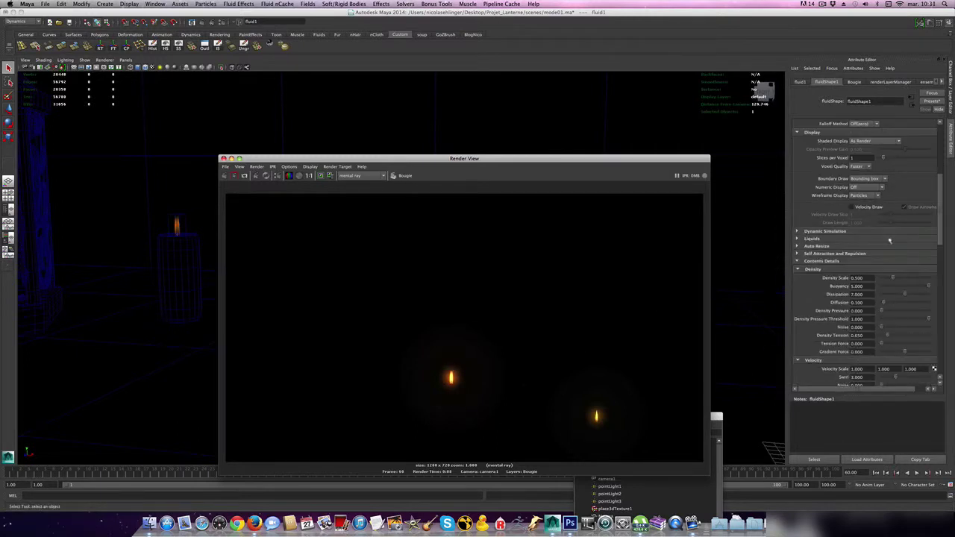
click(851, 269)
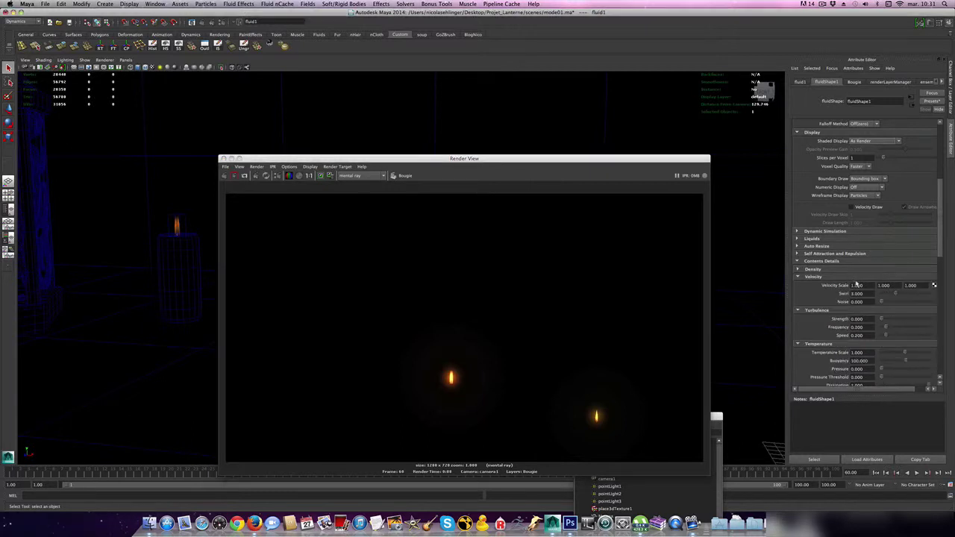
click(813, 277)
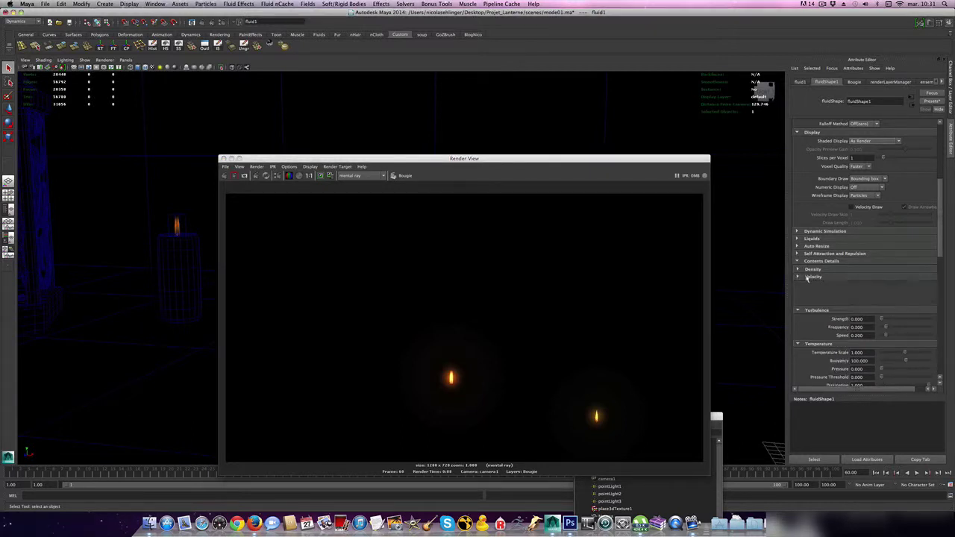
click(813, 269)
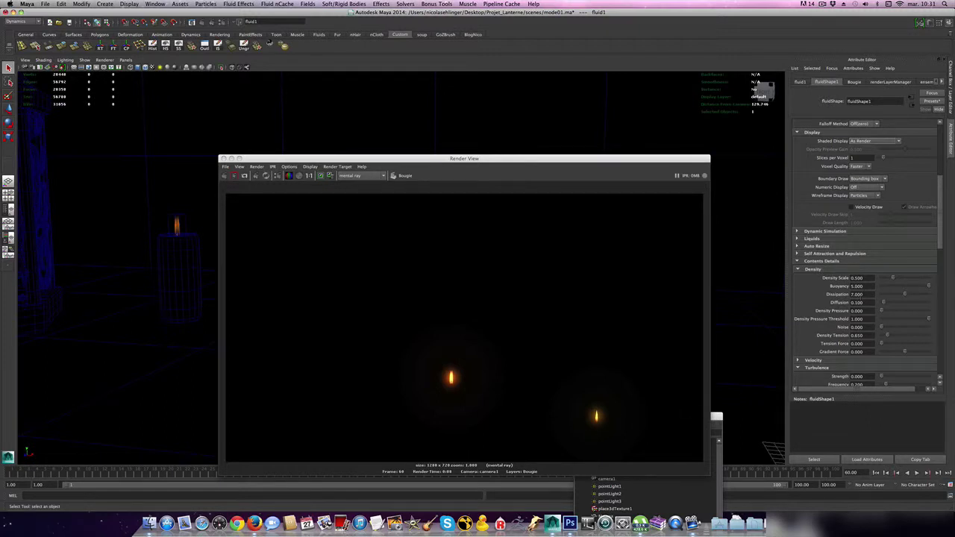
Review the fluid's Turbulence, Temperature and Shading settings, including the color, incandescence and opacity ramps
scroll(861, 302, down, 3)
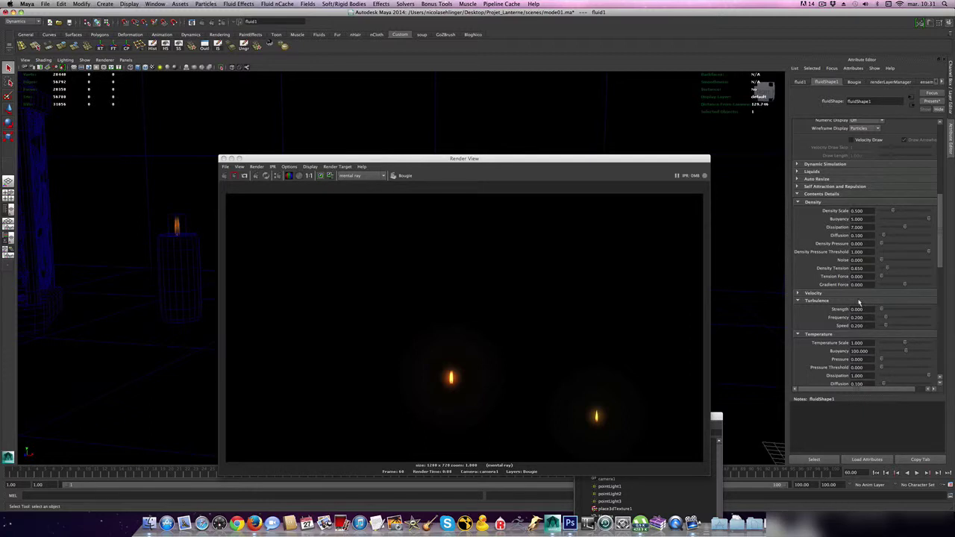
scroll(858, 302, down, 3)
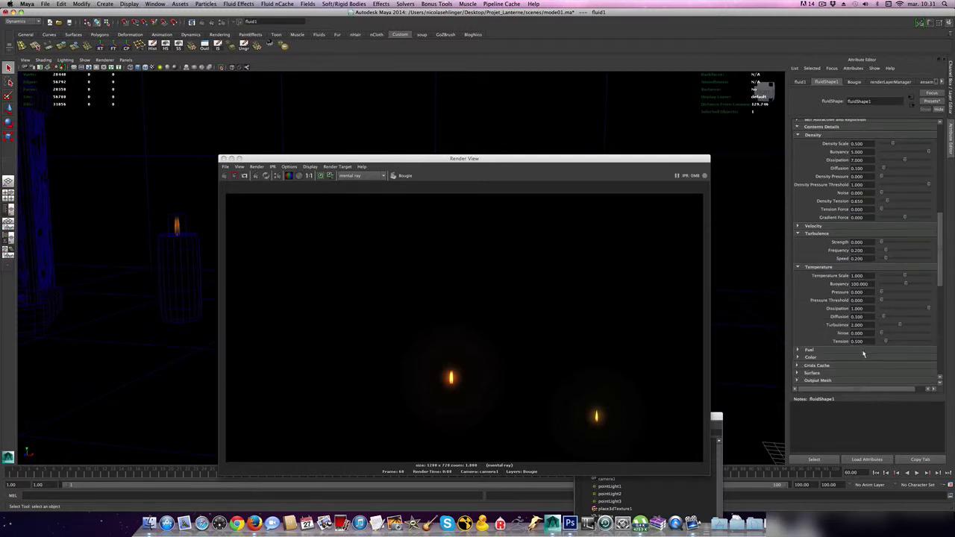
scroll(864, 354, down, 7)
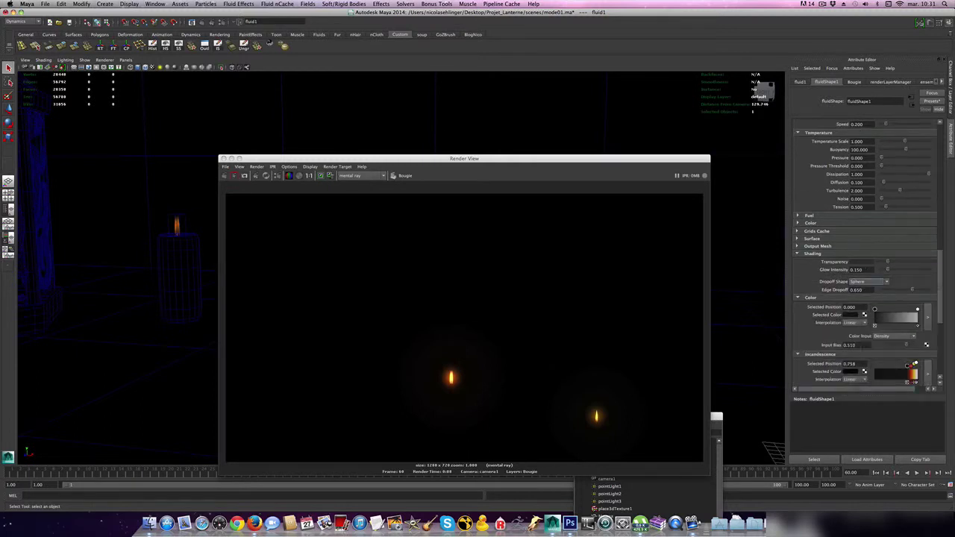
scroll(870, 338, down, 5)
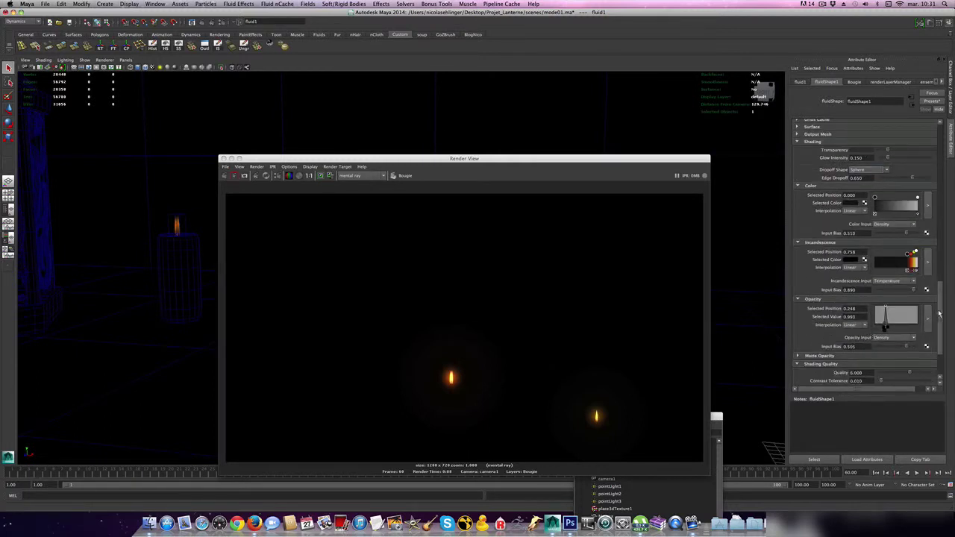
scroll(939, 315, down, 2)
scroll(938, 315, up, 2)
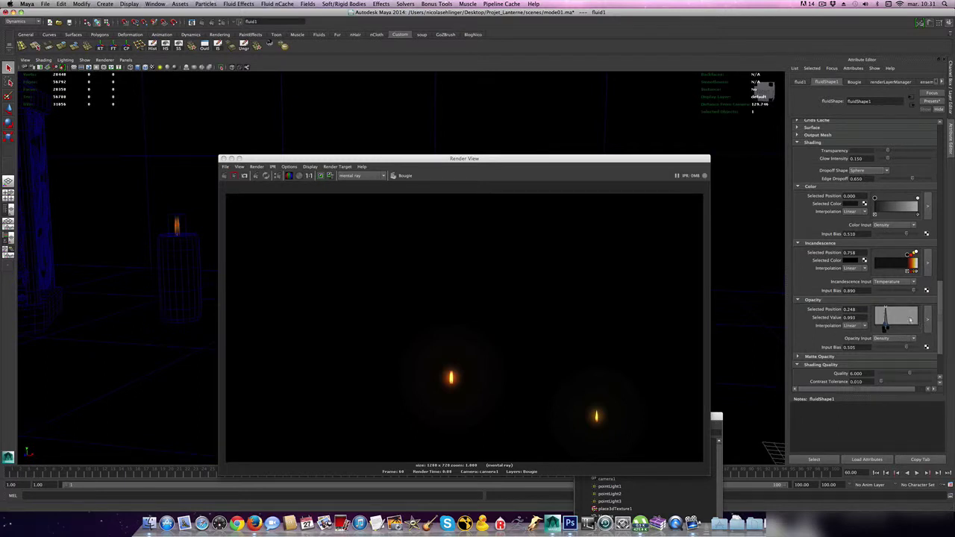
Enlarge the fluid's opacity ramp and move its peak point to position 0.2613 with a value of 1
click(927, 321)
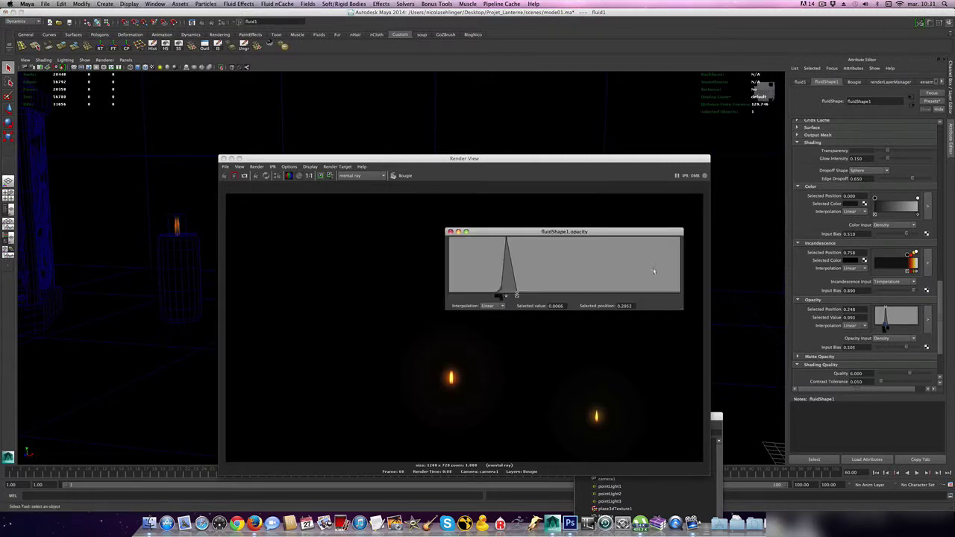
drag(618, 235, 736, 250)
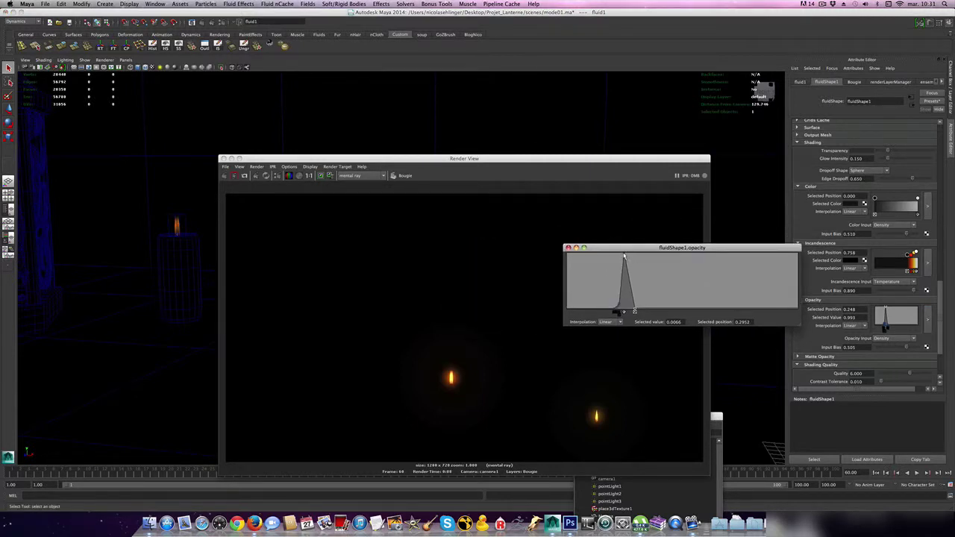
drag(625, 257, 627, 255)
Move the Render View off the small candle, inspect its flame up close beside the opacity ramp, and close the ramp window
drag(564, 158, 644, 396)
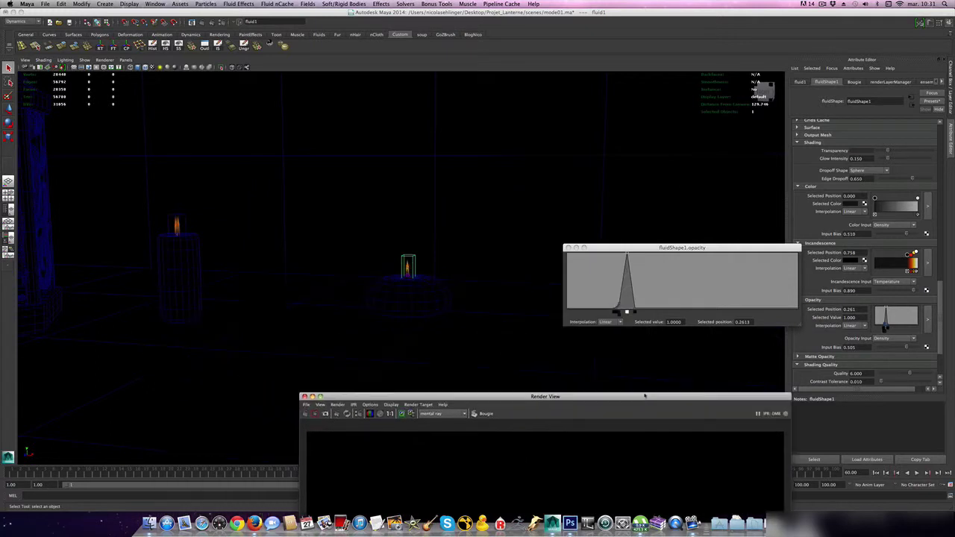
scroll(433, 270, up, 8)
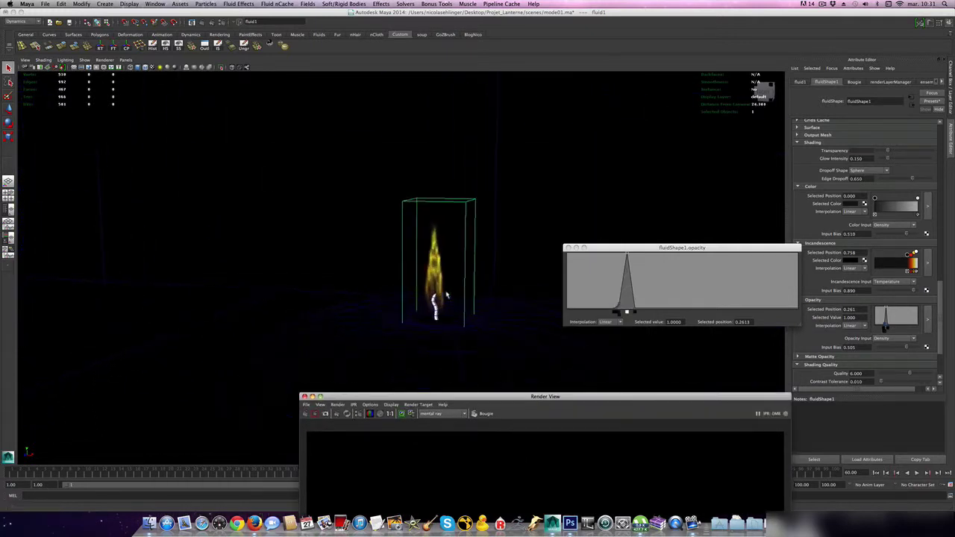
scroll(446, 295, up, 3)
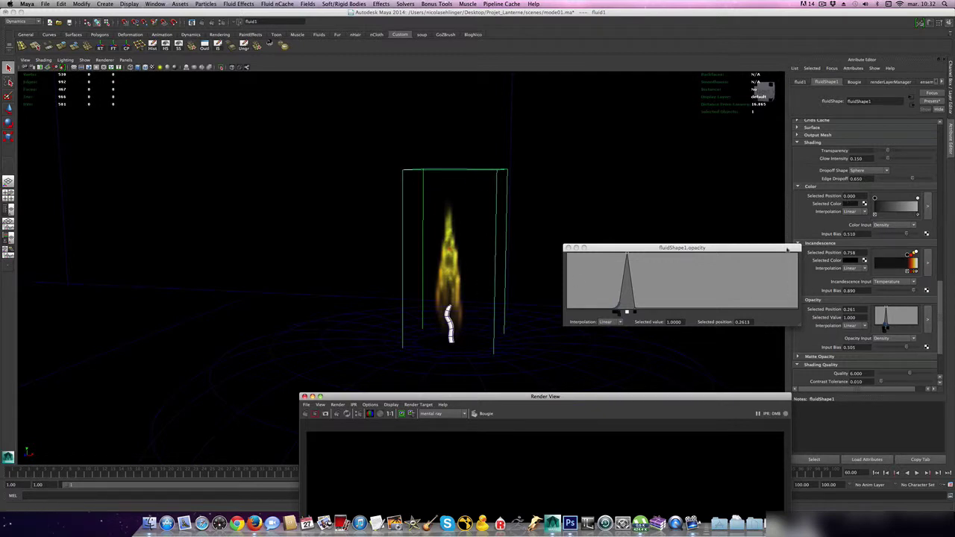
drag(789, 250, 748, 350)
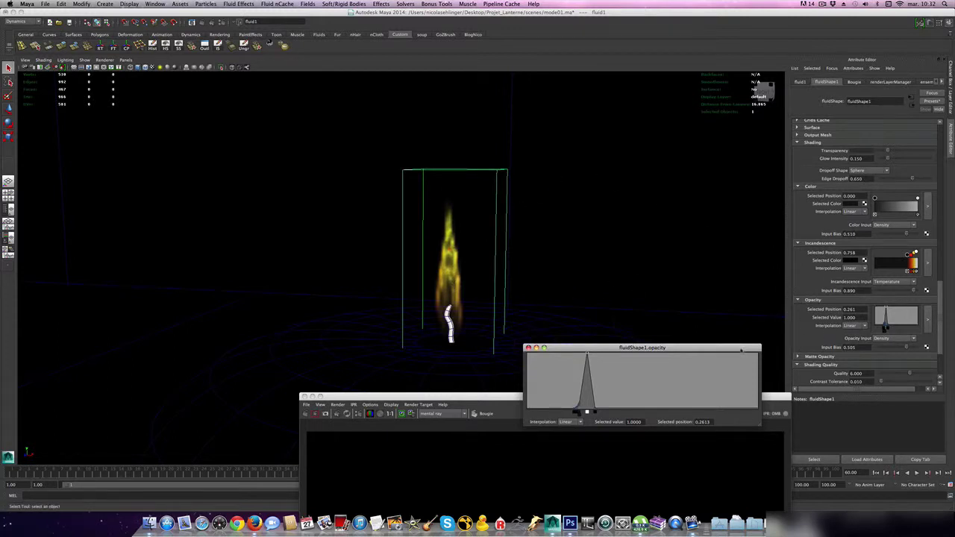
drag(741, 350, 764, 222)
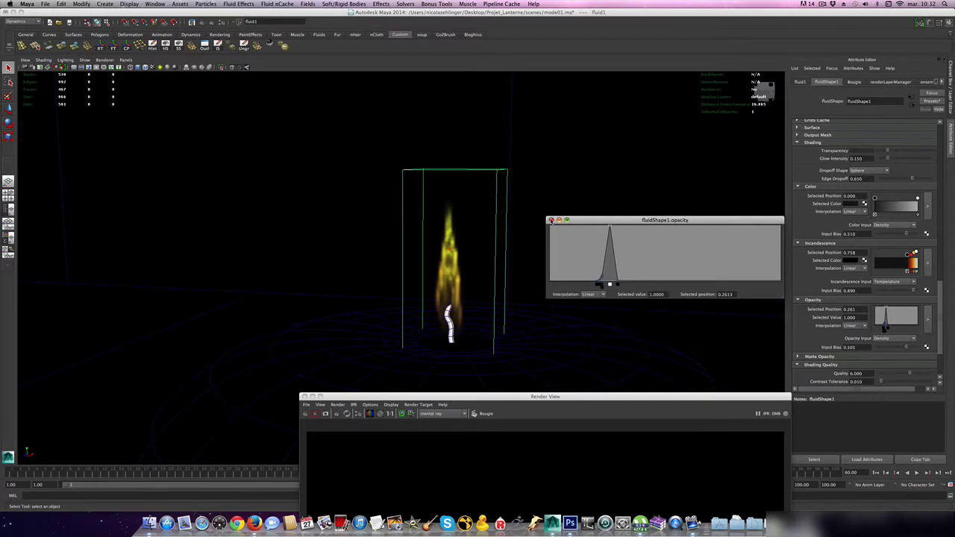
click(551, 220)
Show the render layers and view both candles and the lantern with the Render View moved clear of them
drag(585, 401, 585, 201)
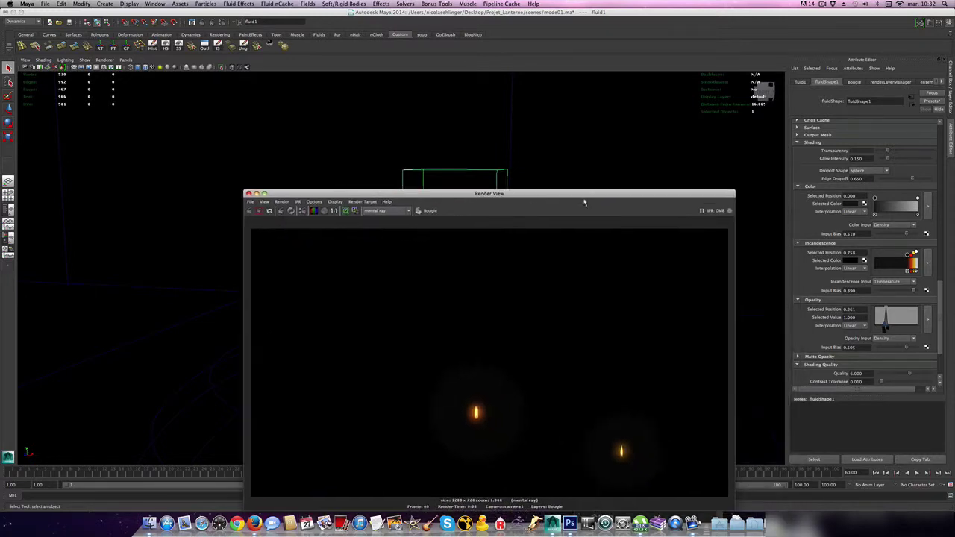
click(952, 113)
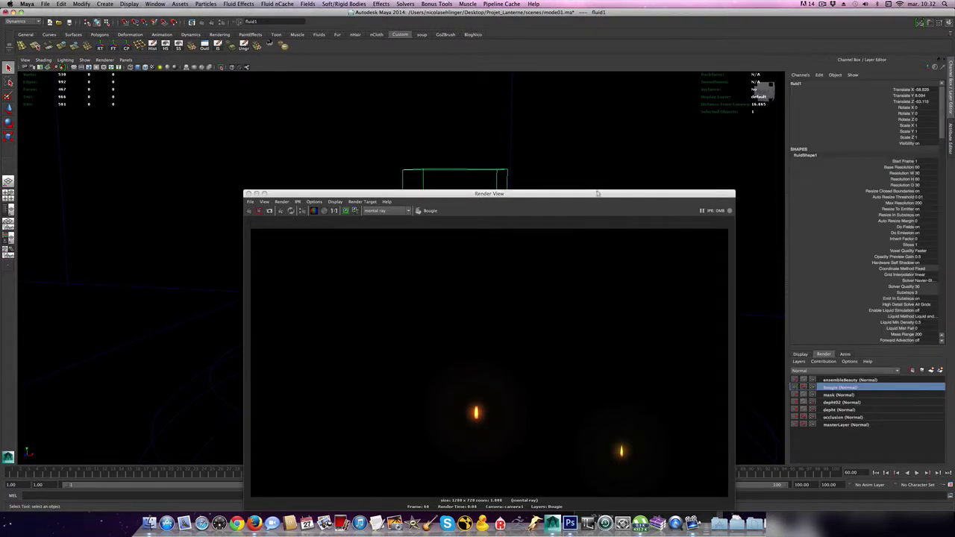
drag(597, 193, 631, 371)
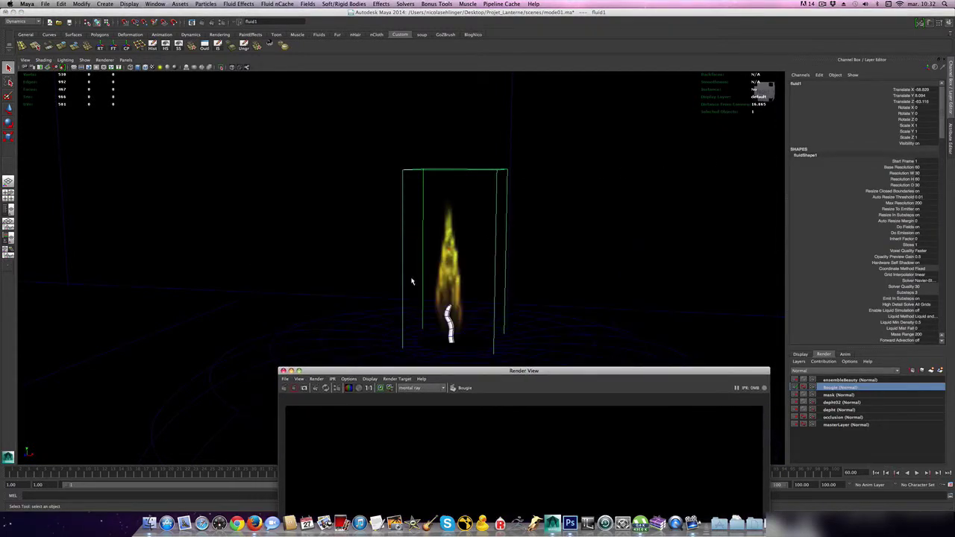
scroll(365, 281, down, 3)
scroll(364, 285, down, 5)
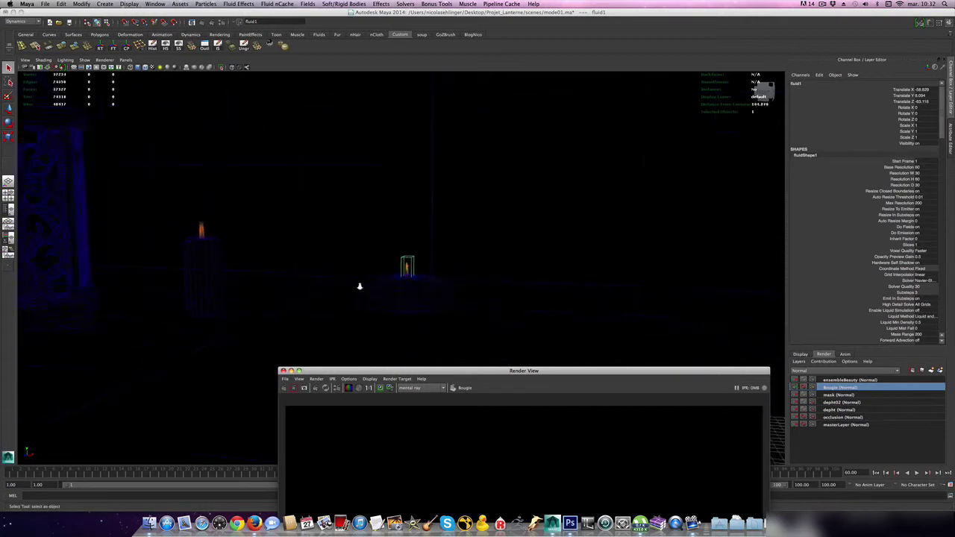
drag(667, 373, 588, 321)
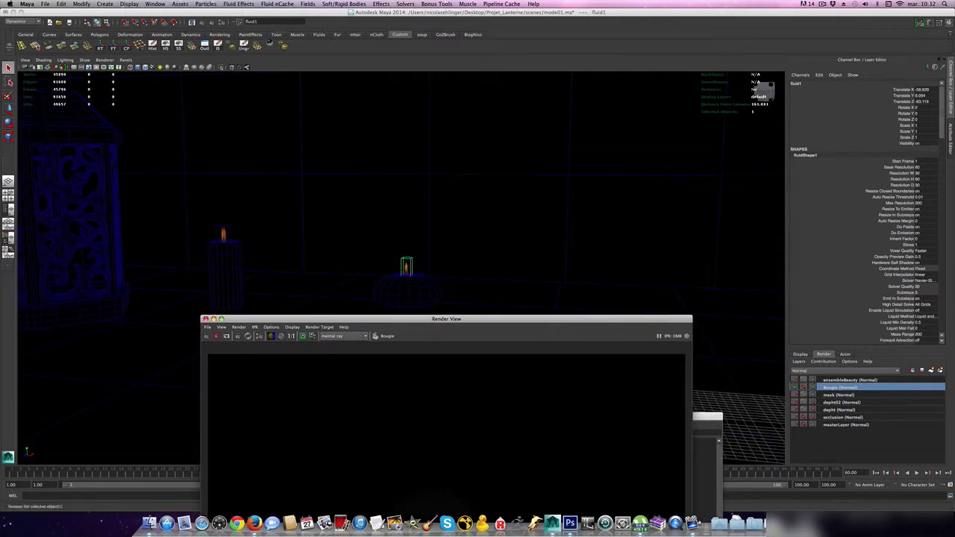
Look over the Fluid Effects commands for creating containers and adding or editing their contents
click(248, 4)
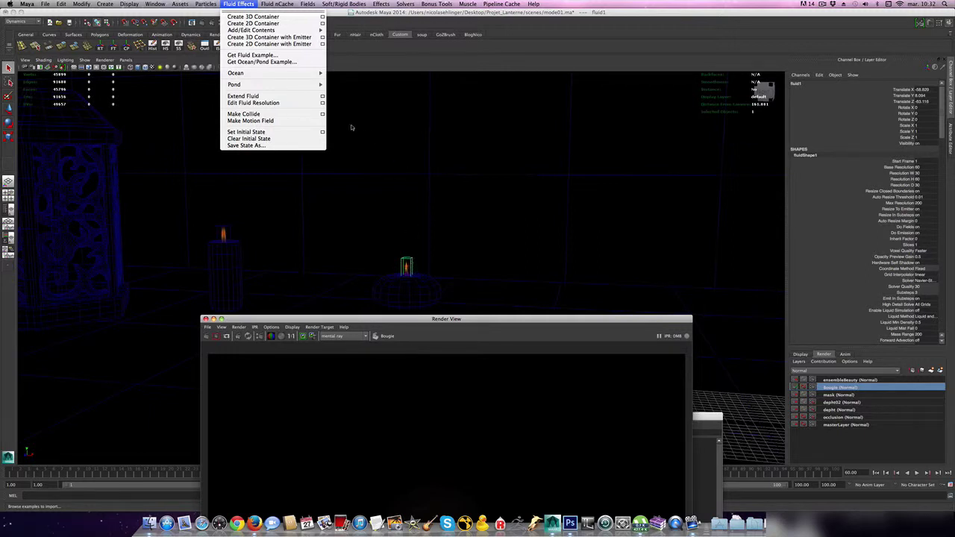
mouse_move(278, 30)
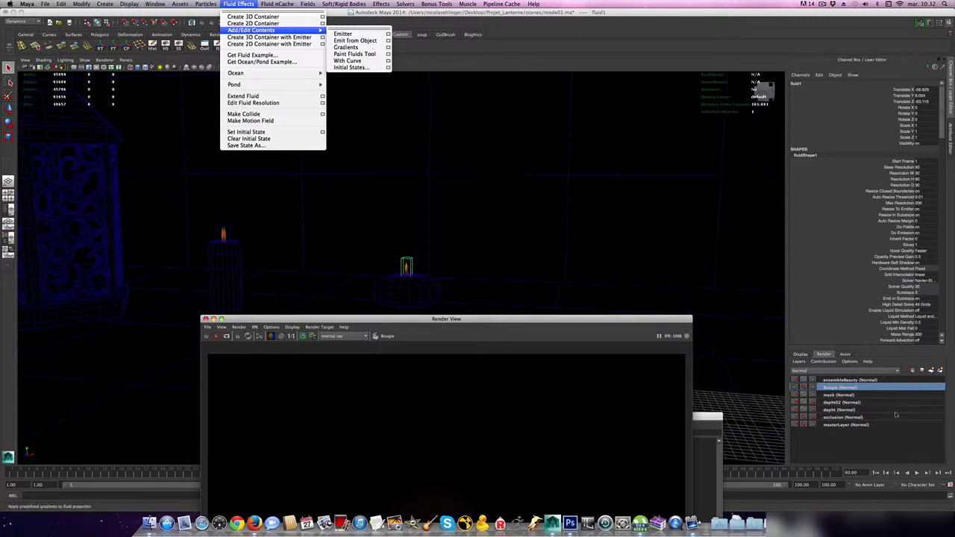
click(413, 262)
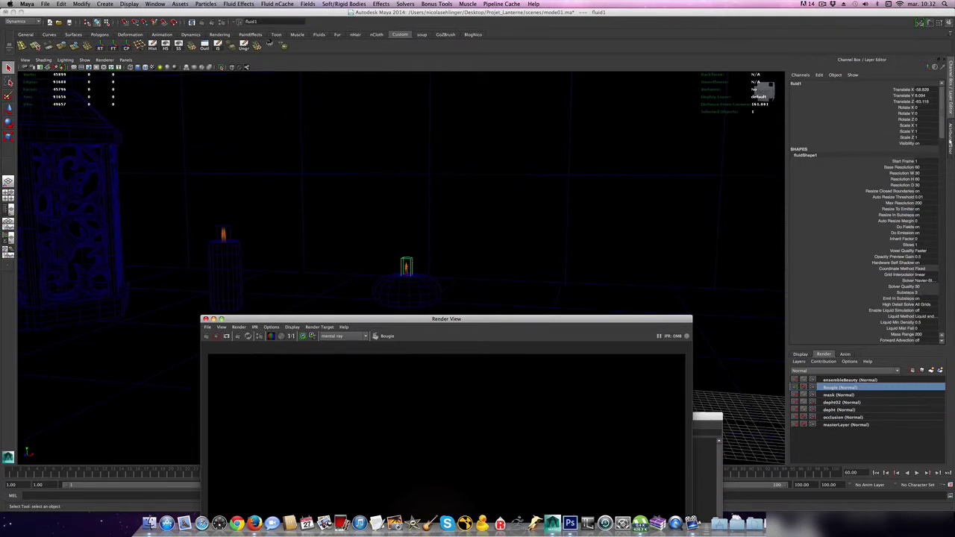
Review the fluid's Container Properties, Contents Method and Display settings, keeping the Render View clear of the candles
click(949, 139)
scroll(862, 151, up, 15)
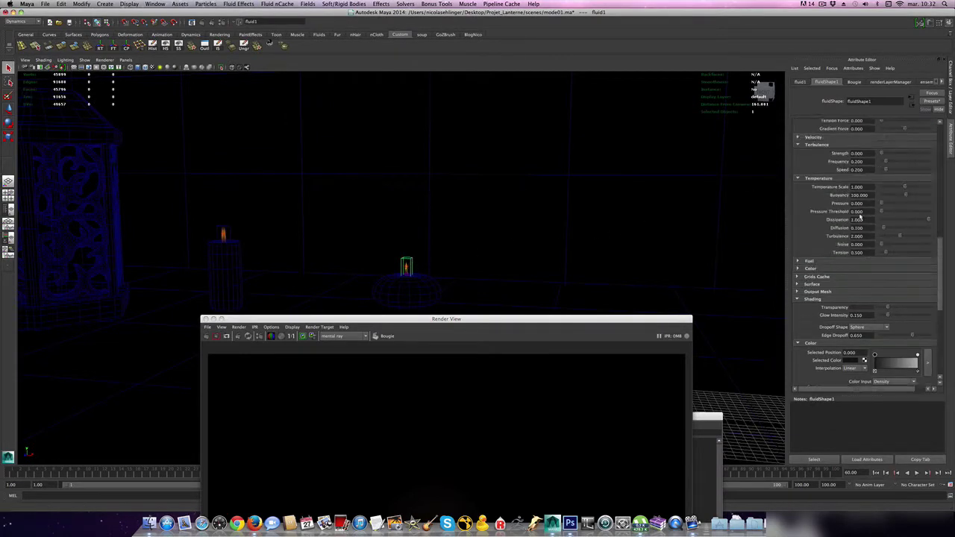
scroll(856, 212, up, 10)
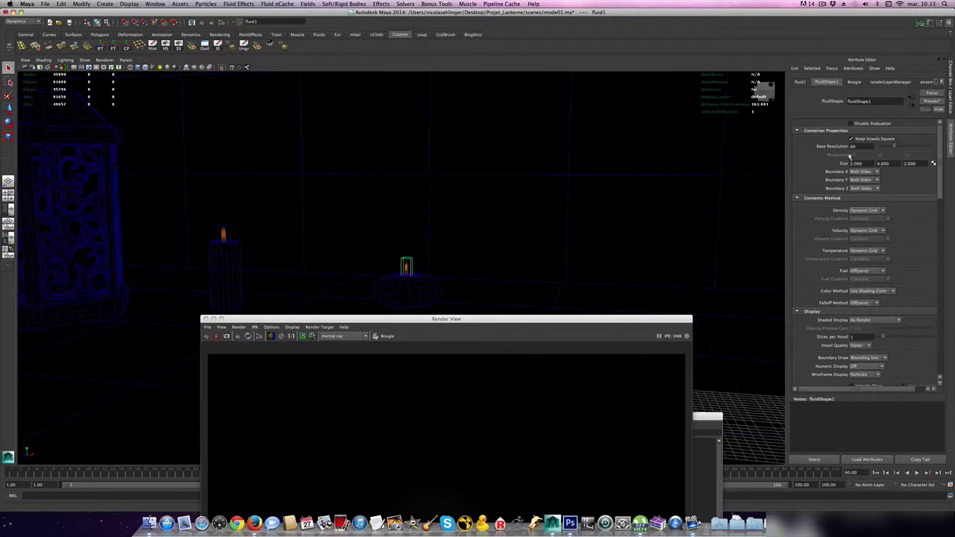
click(627, 322)
drag(626, 322, 678, 337)
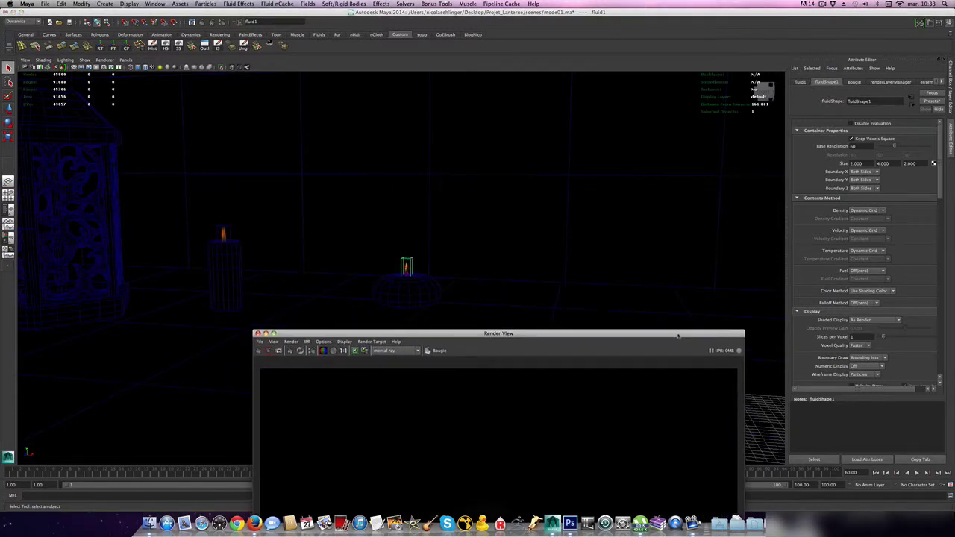
scroll(880, 316, down, 6)
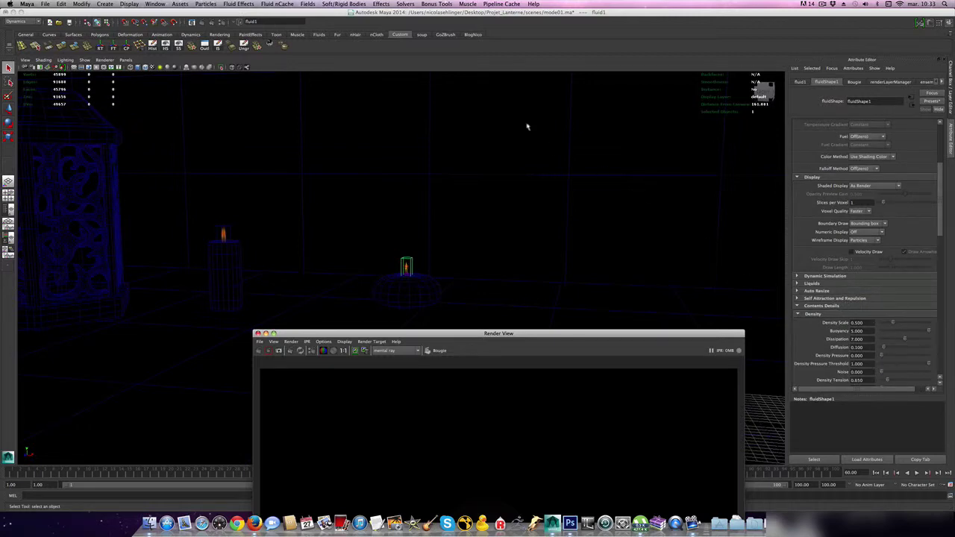
Make masterLayer the current render layer and bring the rendered flames fully into view beside the layer list
click(951, 100)
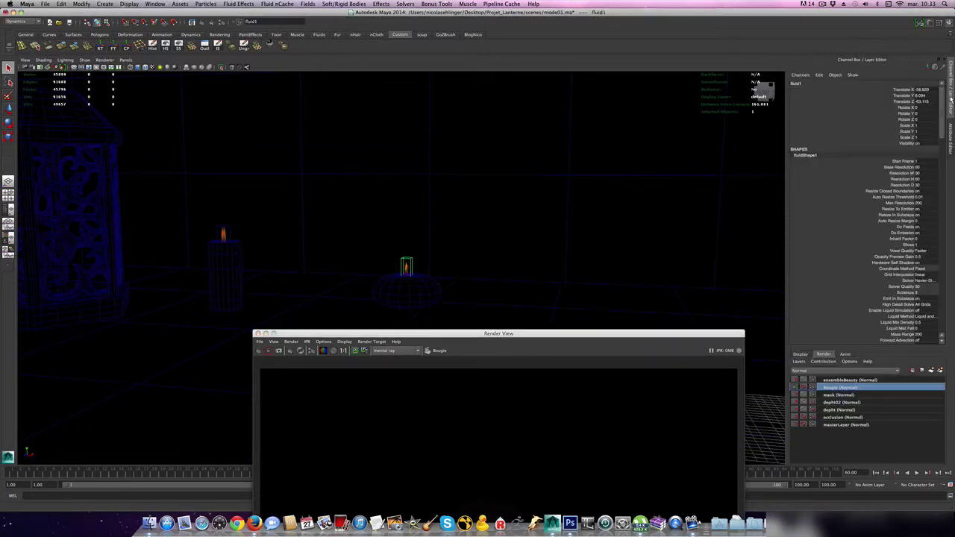
click(848, 425)
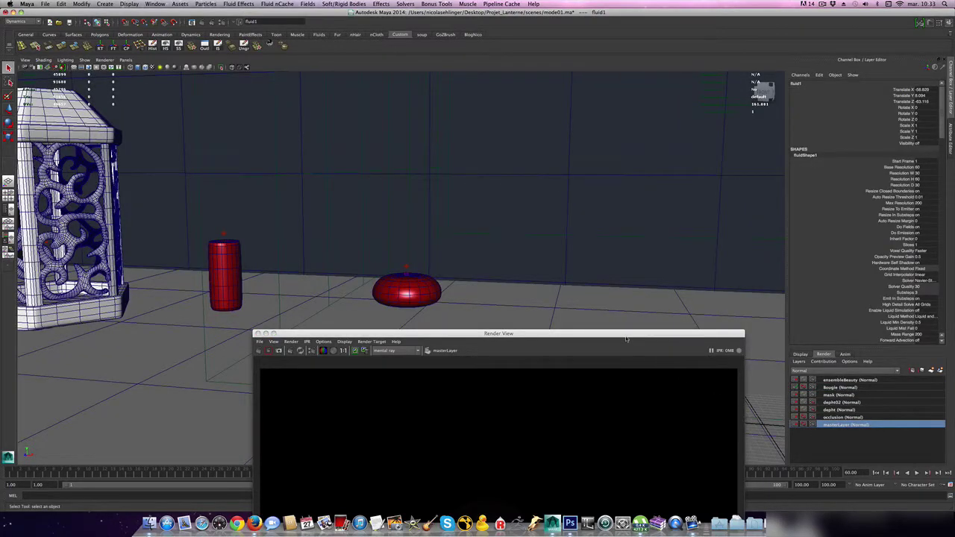
drag(625, 338, 620, 255)
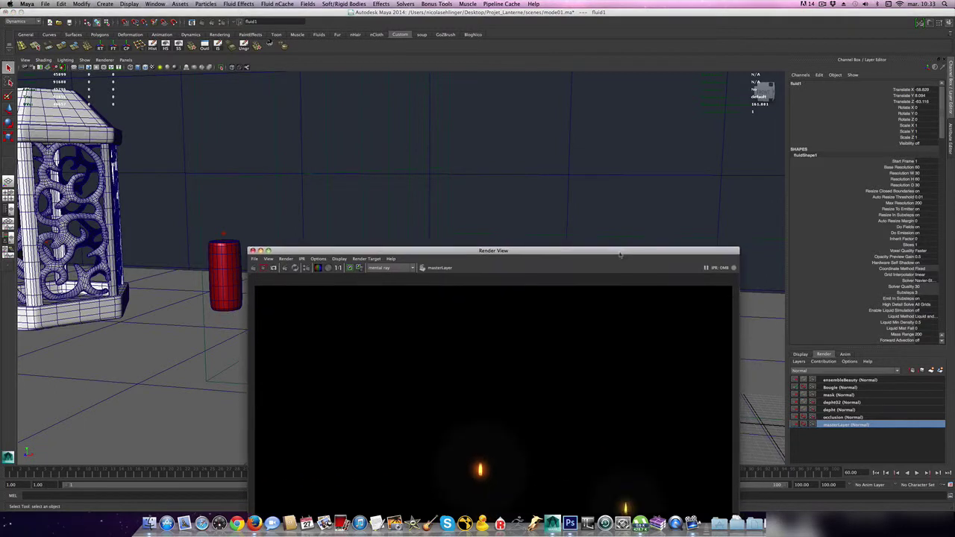
click(796, 429)
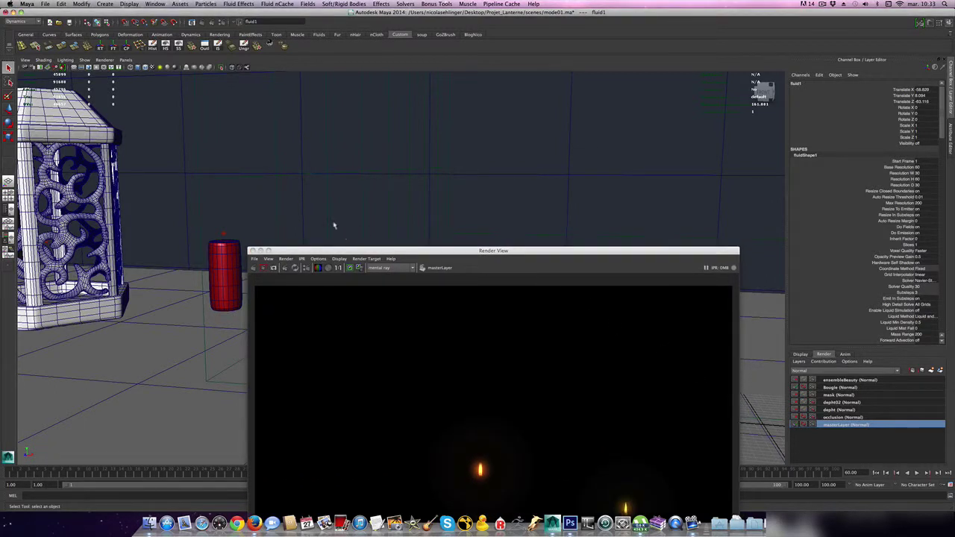
drag(449, 250, 441, 165)
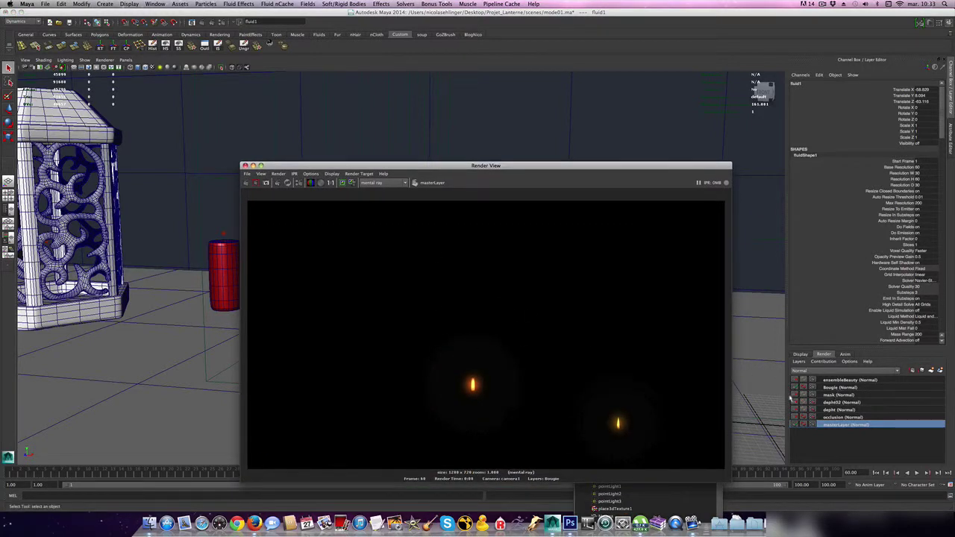
click(796, 401)
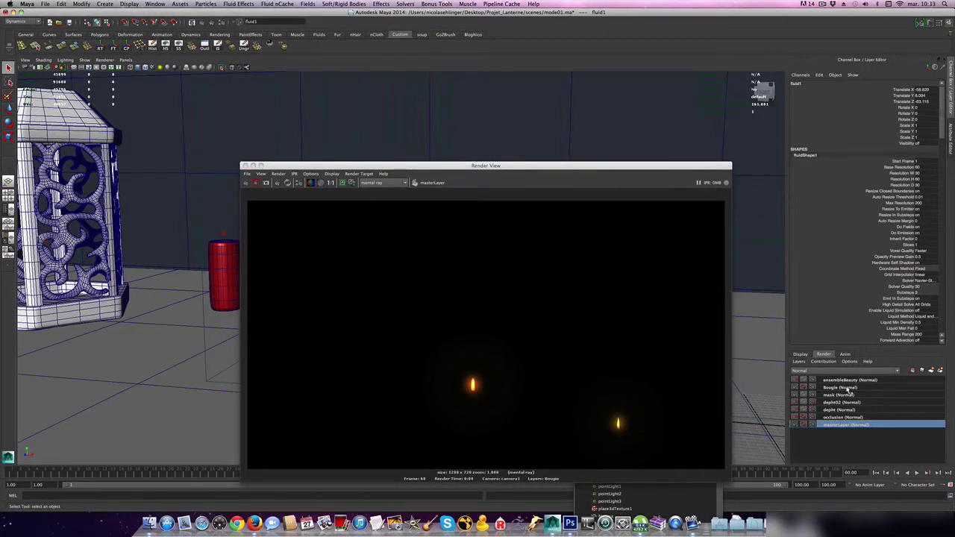
Compare the Bougie and depht02 render layers in the scene, keeping the Render View clear of the candles
click(849, 389)
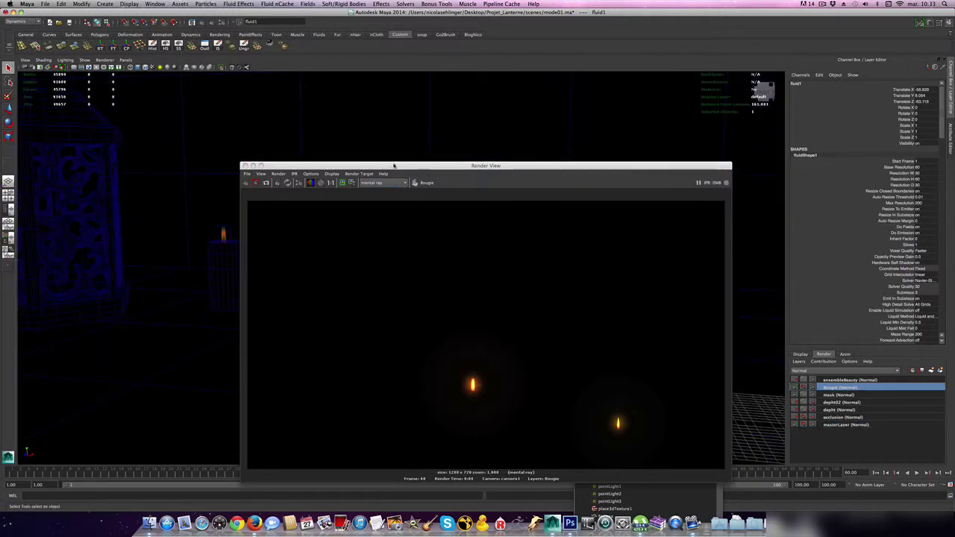
drag(393, 165, 453, 351)
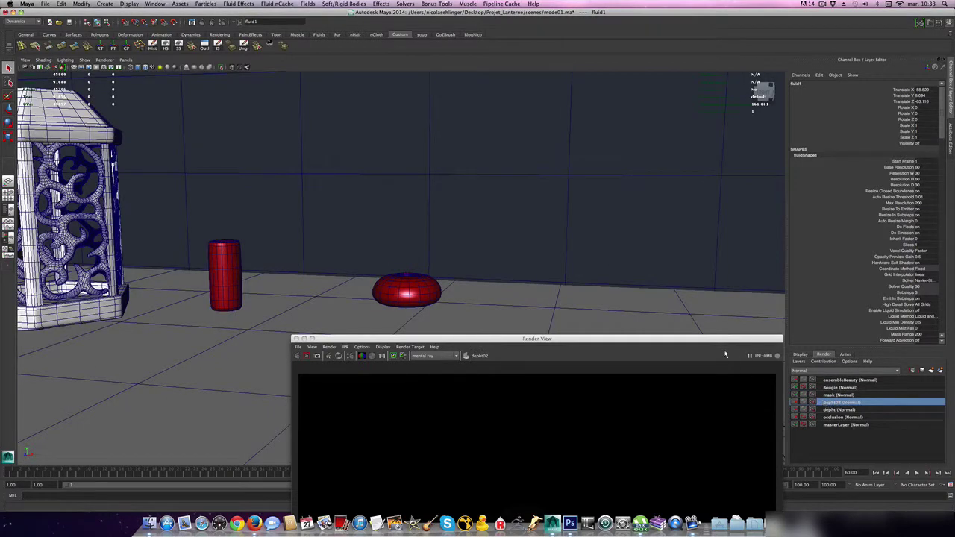
drag(709, 339, 685, 108)
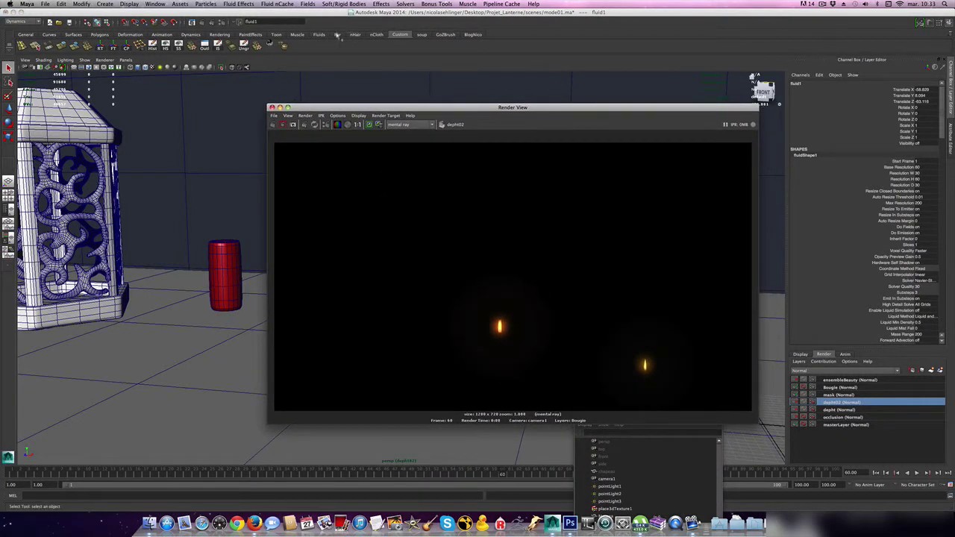
Open the render settings of the depht02 layer and show its scene and associated render passes
click(221, 22)
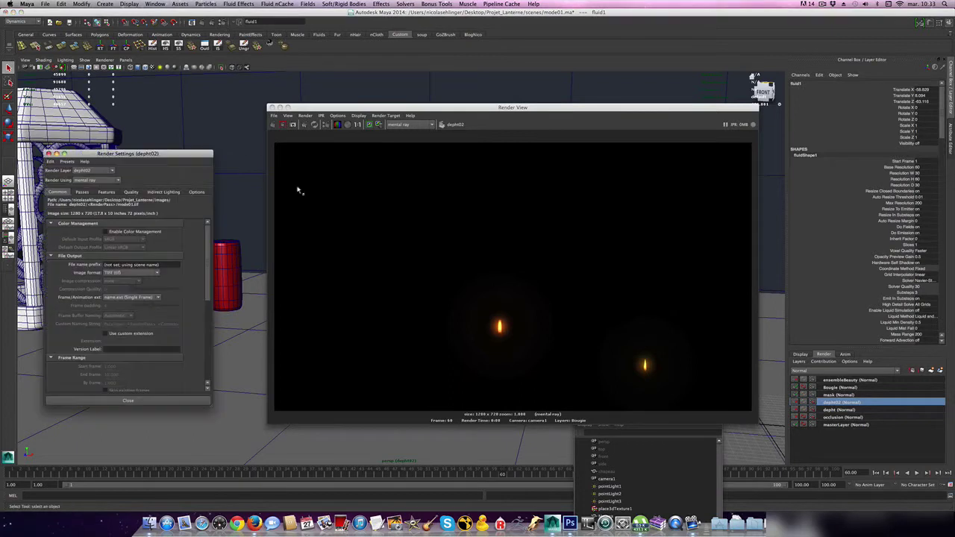
drag(192, 157, 620, 114)
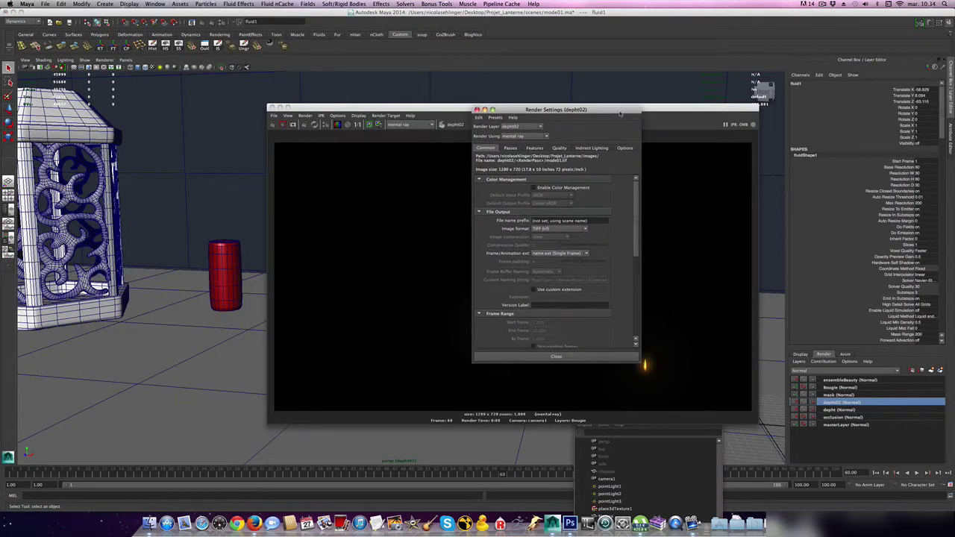
click(512, 148)
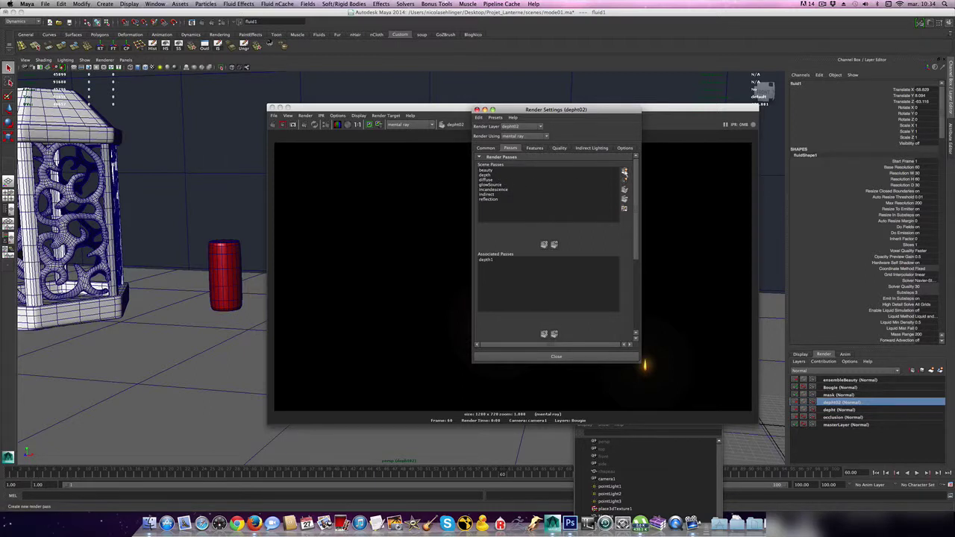
Create a Camera Depth render pass and associate it with the depht02 layer
click(625, 172)
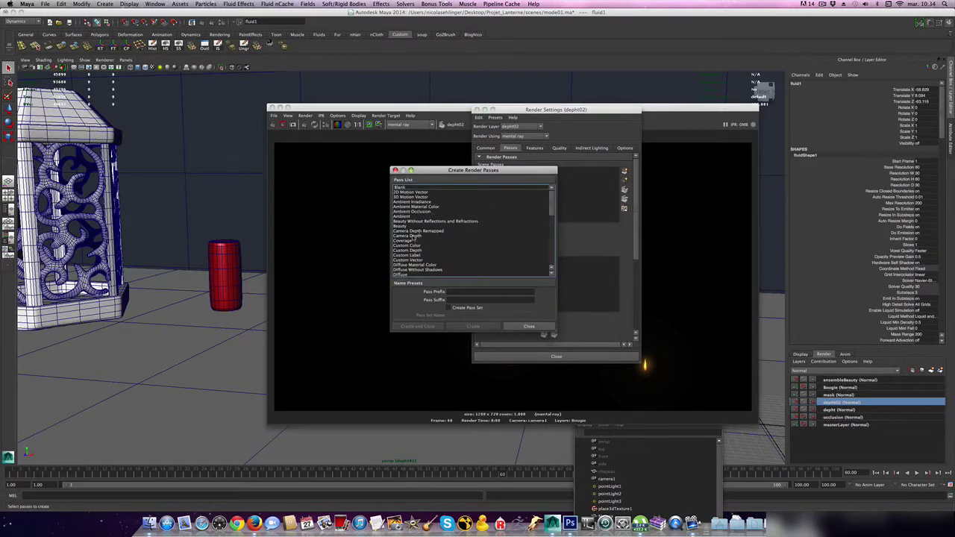
click(412, 236)
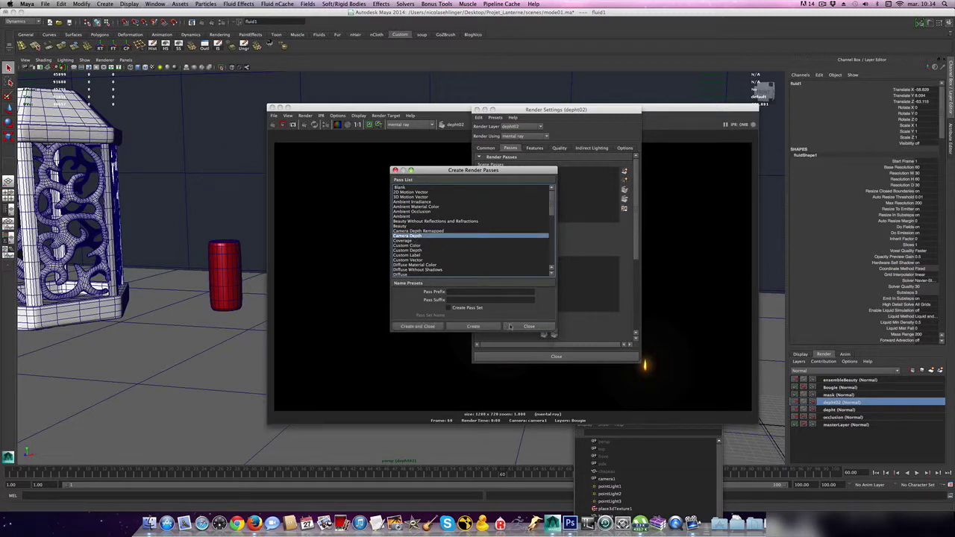
click(438, 329)
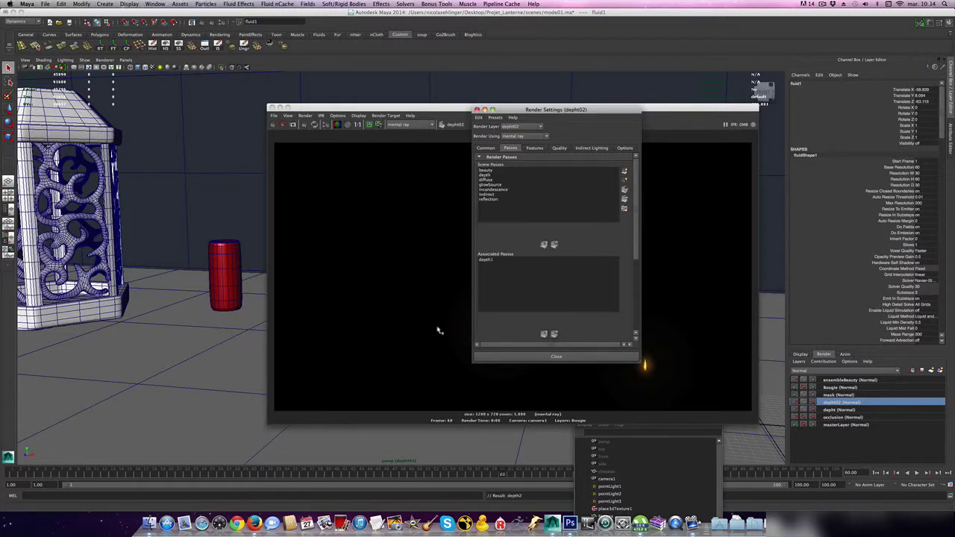
click(544, 245)
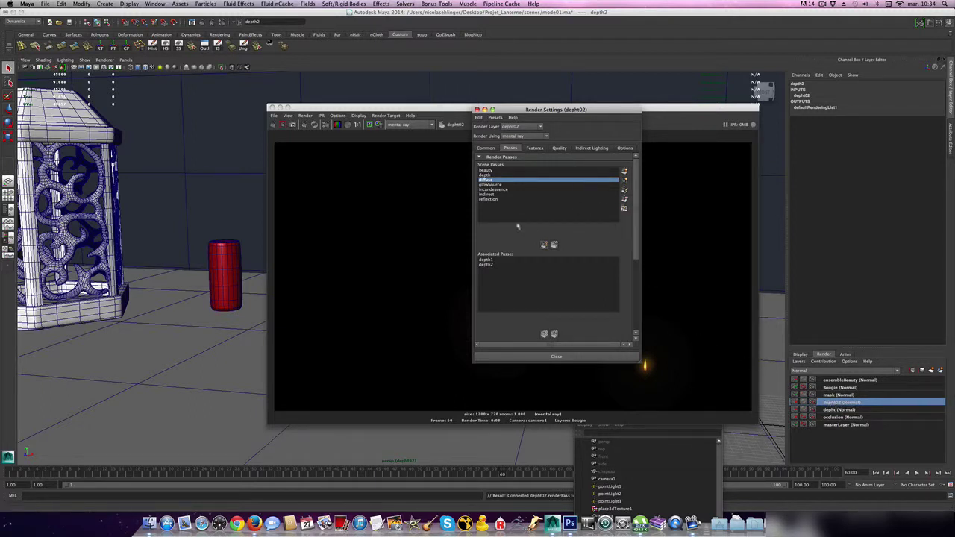
Remove the depth2 pass from the layer's associated passes, delete it from the scene passes and close the render settings
click(486, 265)
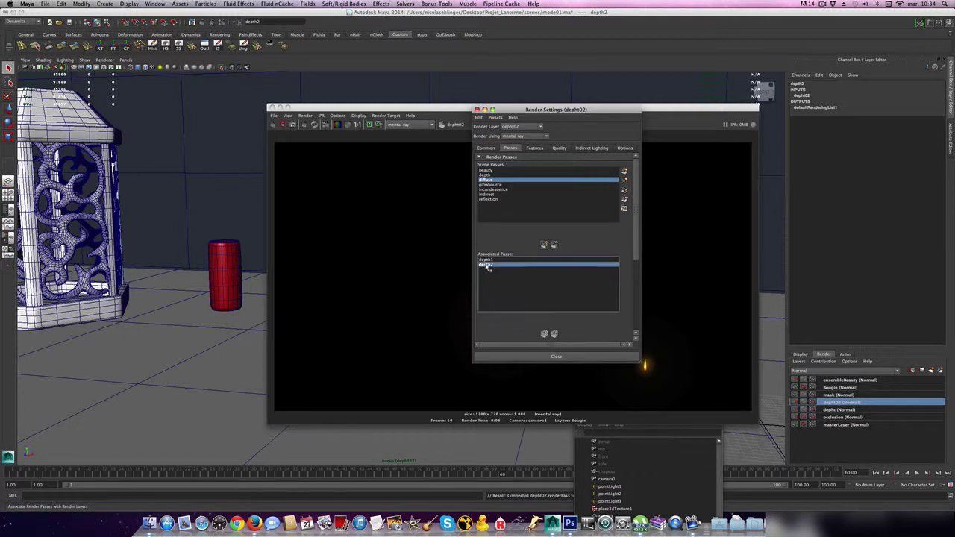
click(555, 245)
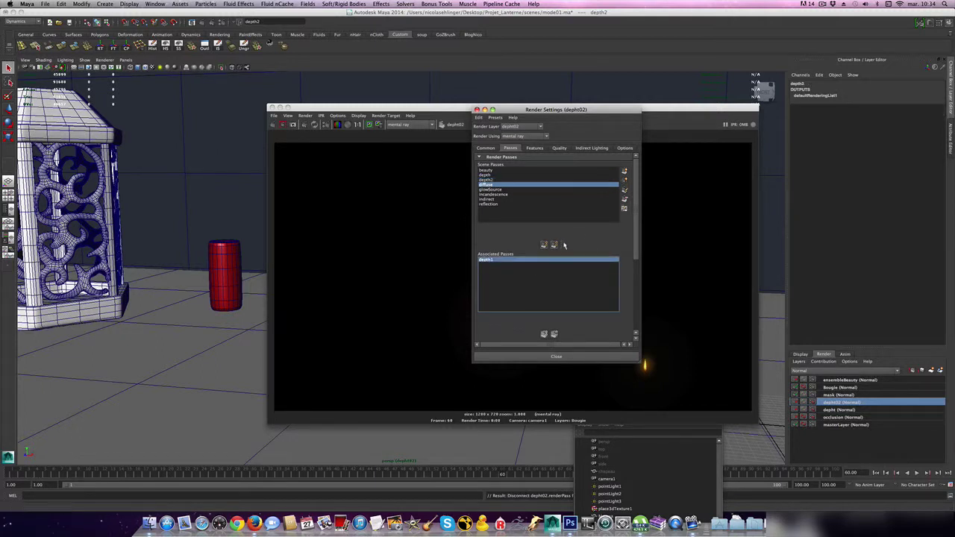
click(504, 180)
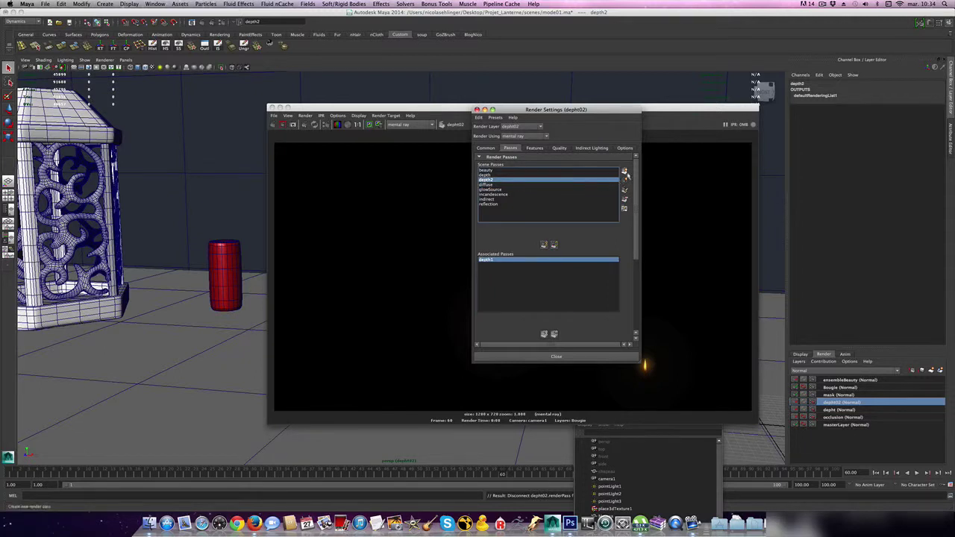
click(625, 199)
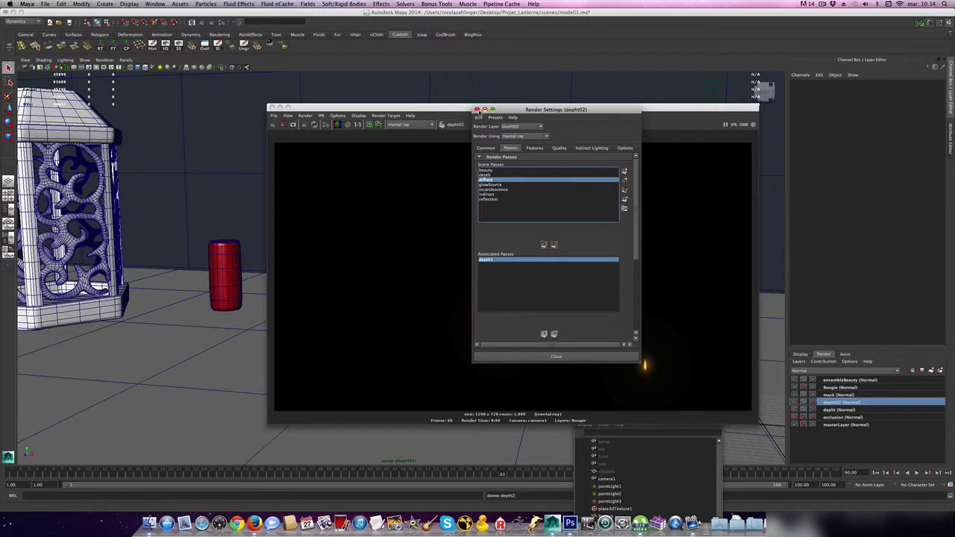
click(477, 110)
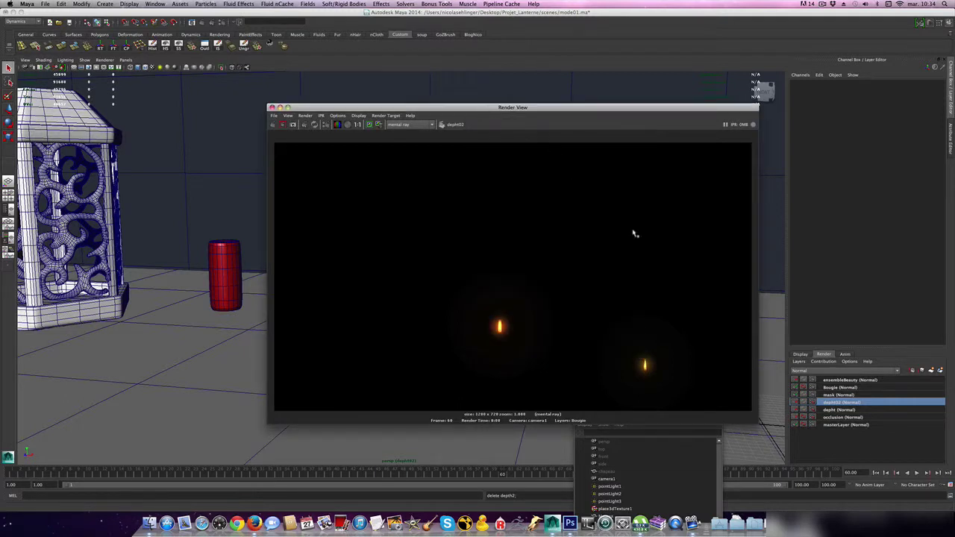
Make masterLayer the current render layer and render it in the Render View with mental ray
click(835, 425)
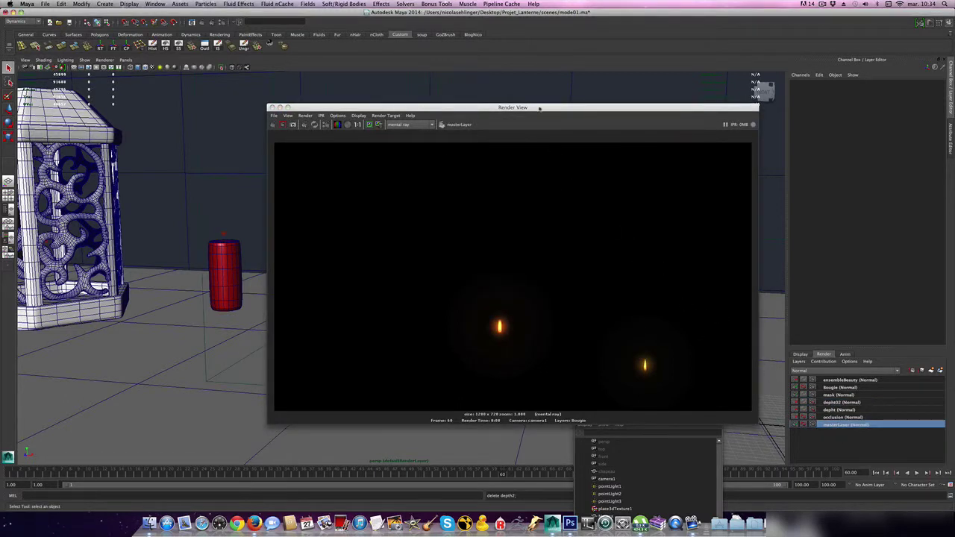
drag(553, 109, 533, 88)
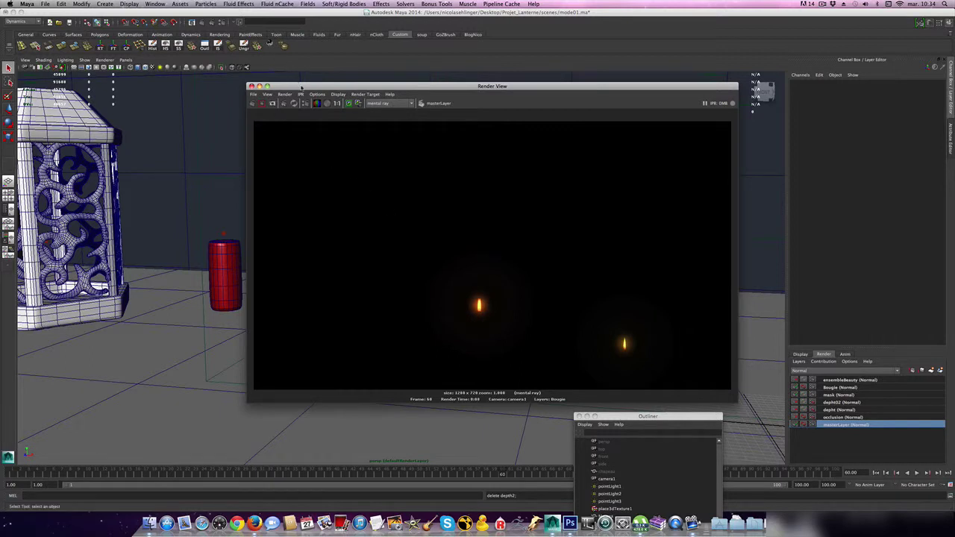
drag(301, 88, 317, 88)
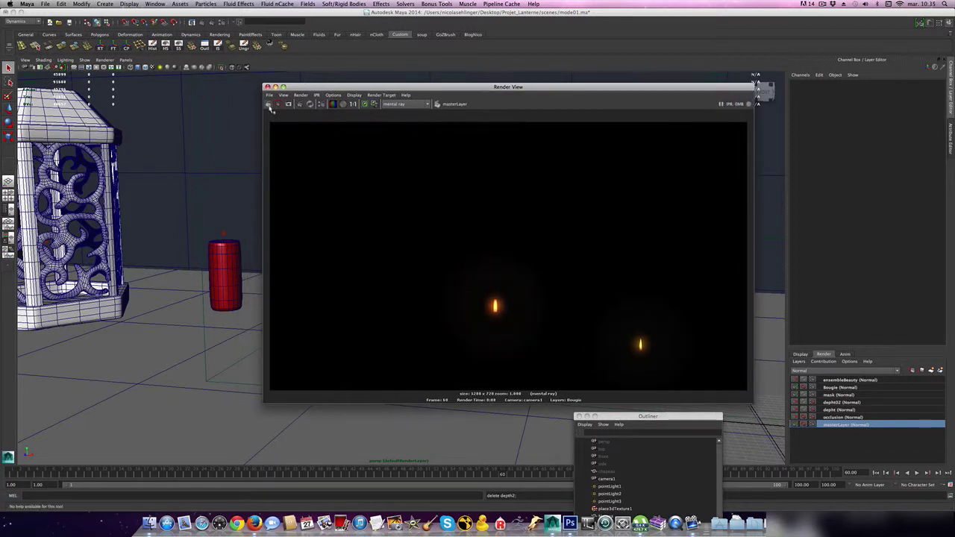
click(268, 105)
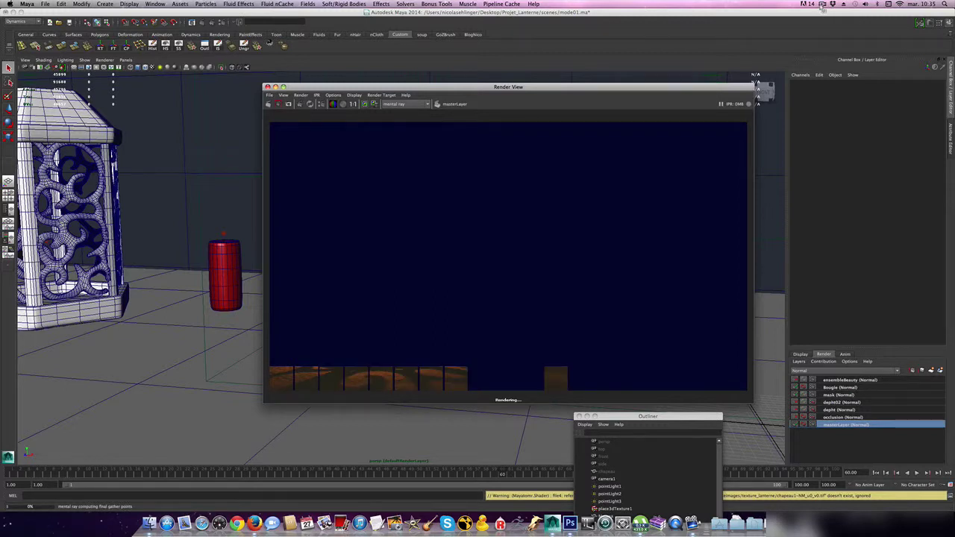
click(821, 4)
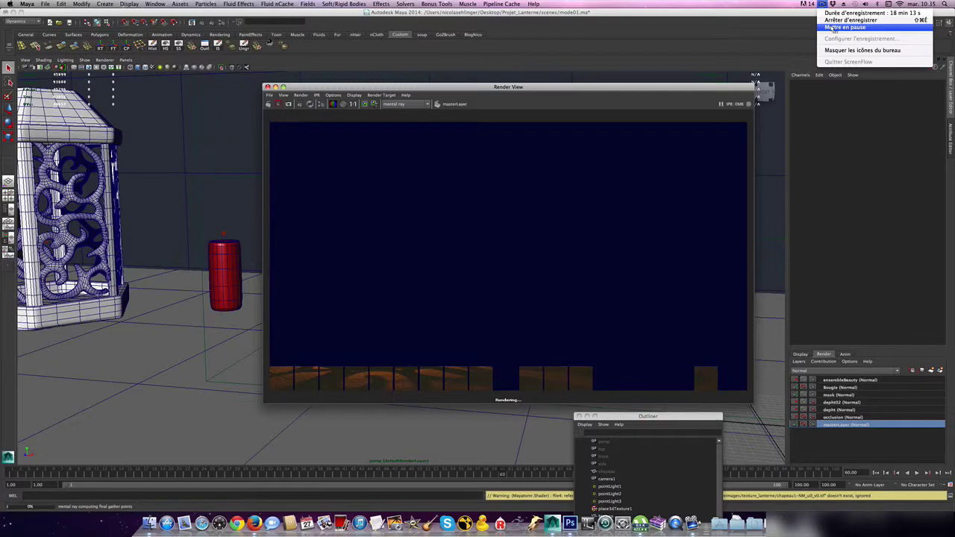
click(834, 28)
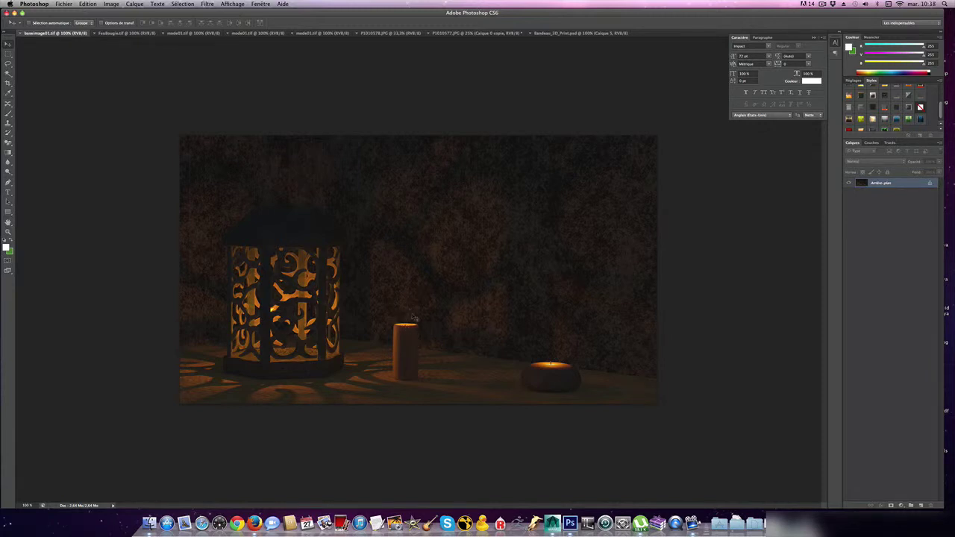
In Photoshop, look through the open render images: base image, candle flames, colour mask, depth and occlusion
click(120, 34)
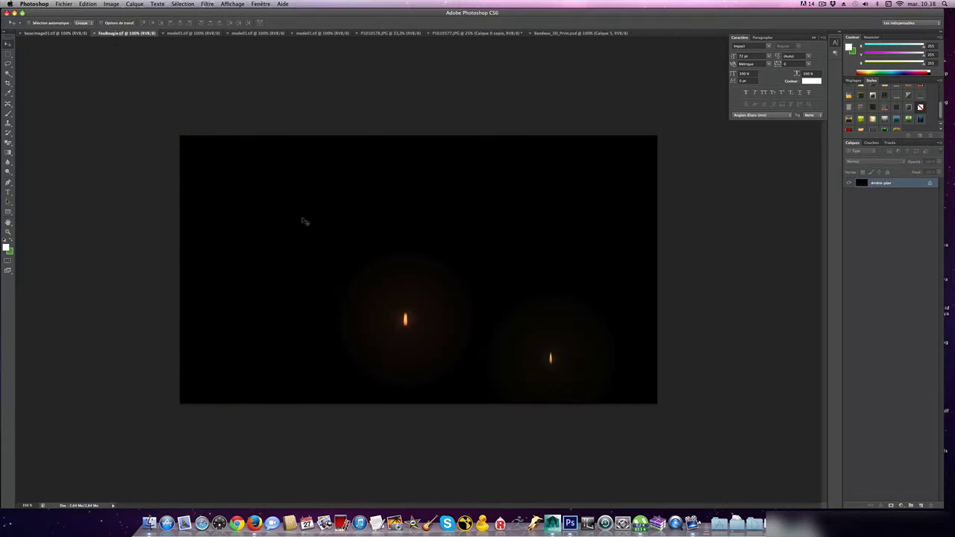
click(182, 34)
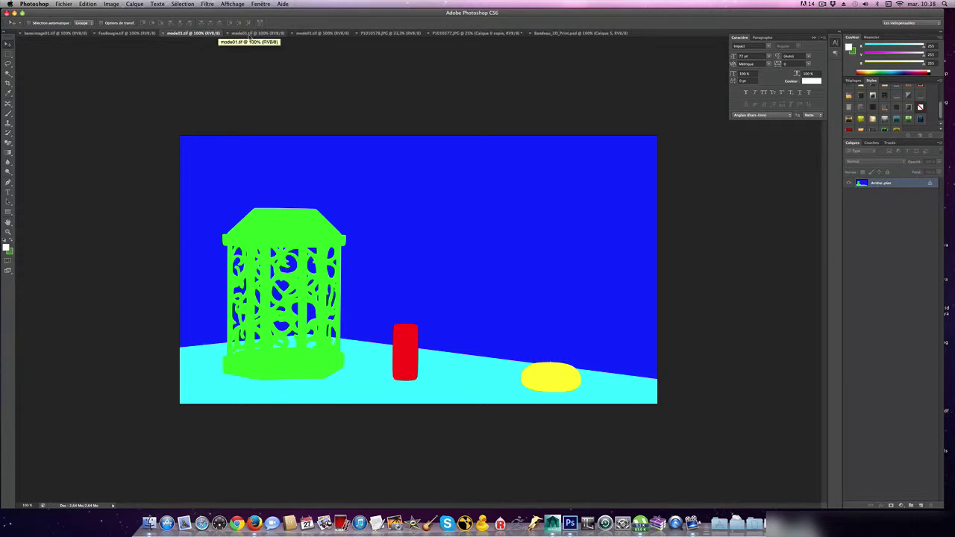
click(249, 34)
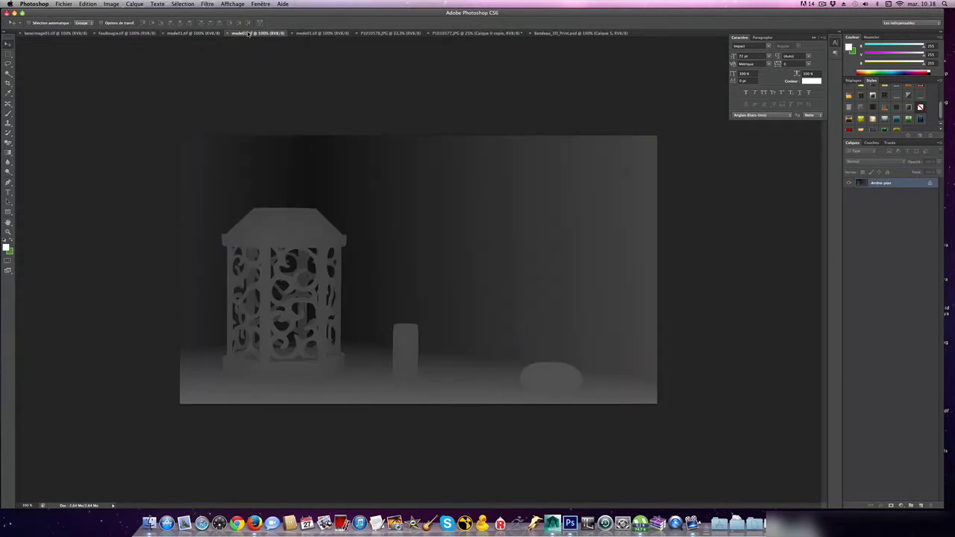
click(321, 33)
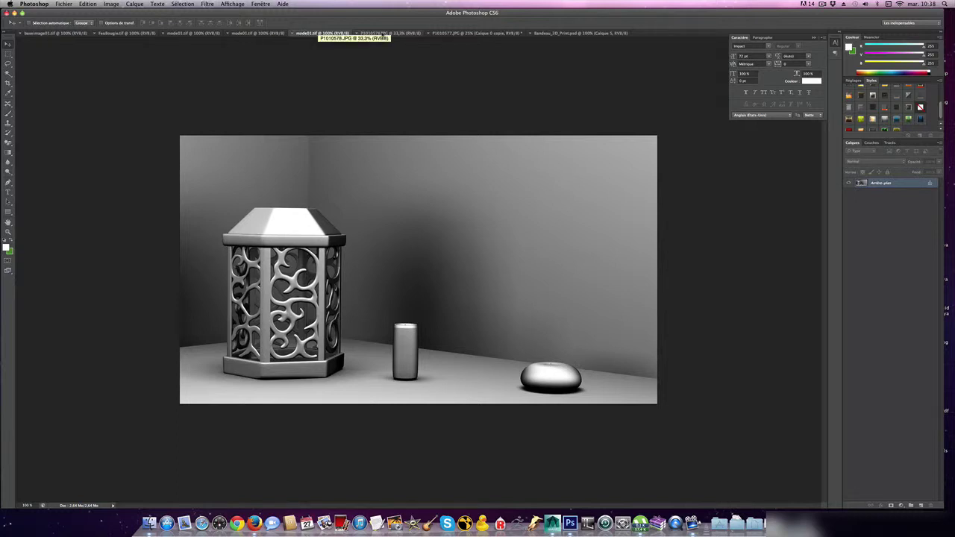
click(382, 33)
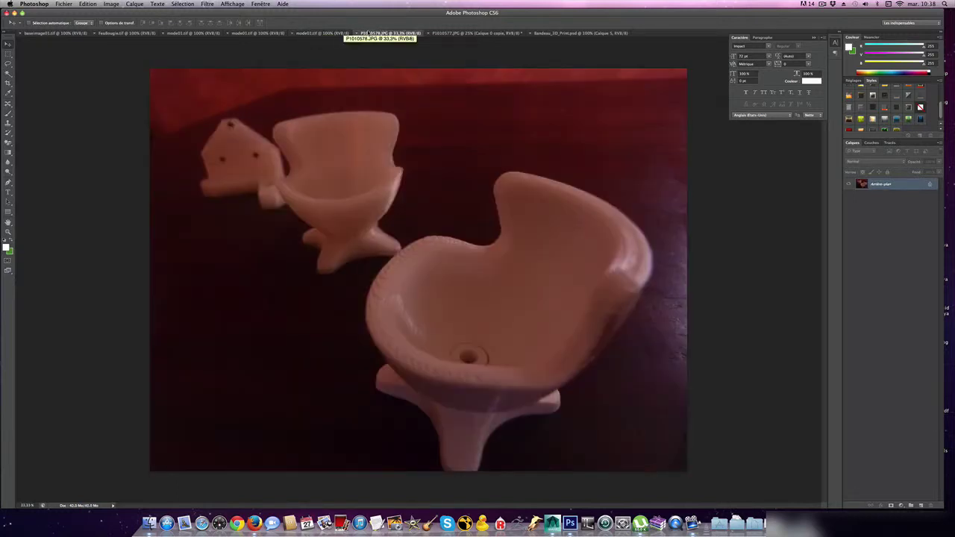
click(324, 33)
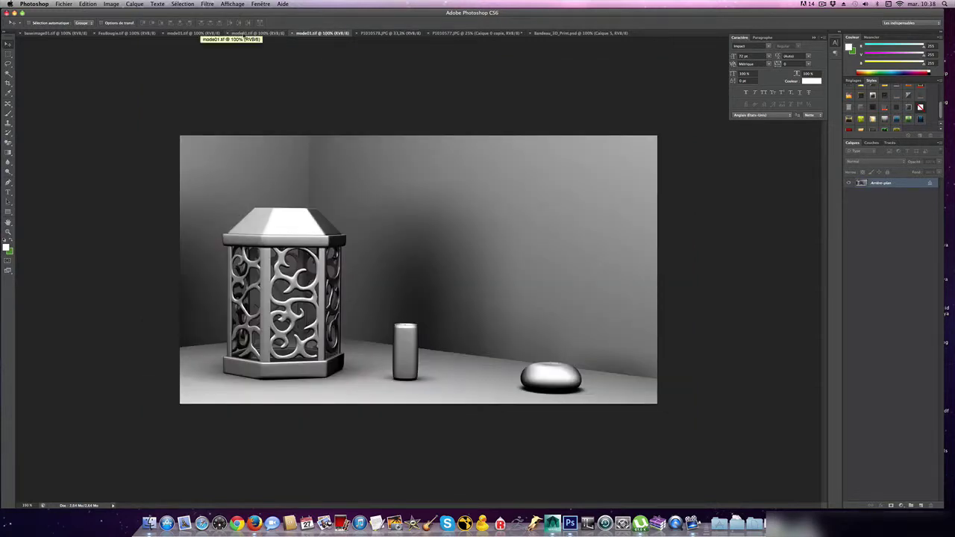
click(65, 35)
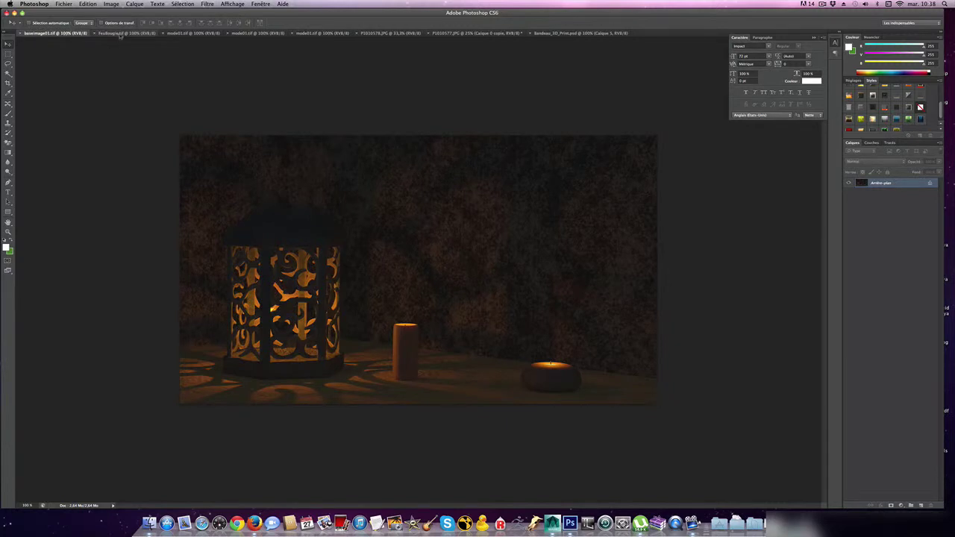
click(121, 34)
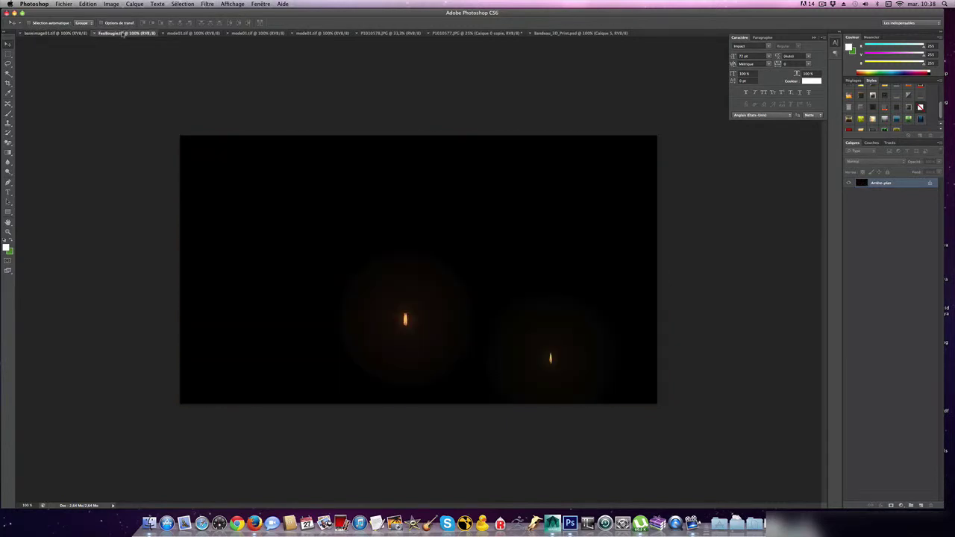
Copy the whole colour mask image and paste it as a new layer into baseimage01.tif
click(194, 33)
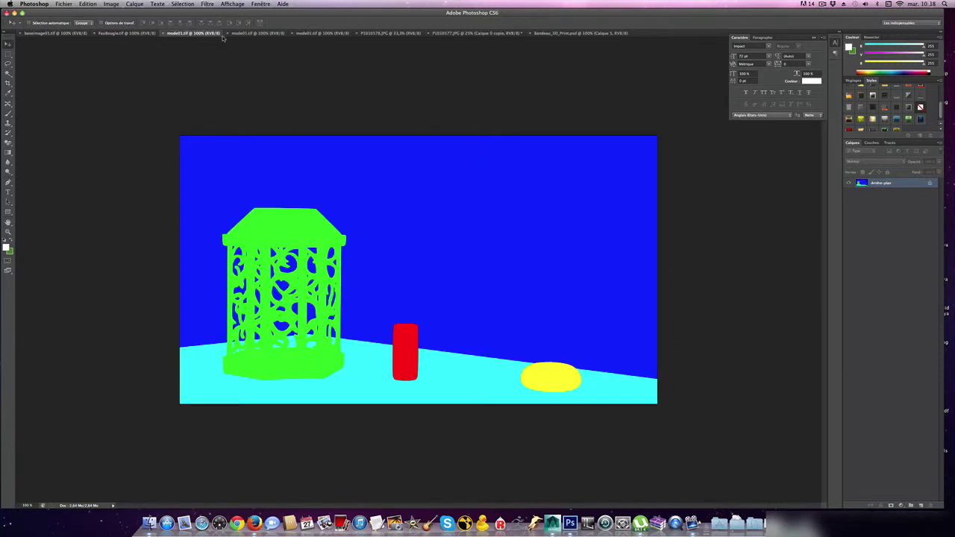
key(super+a)
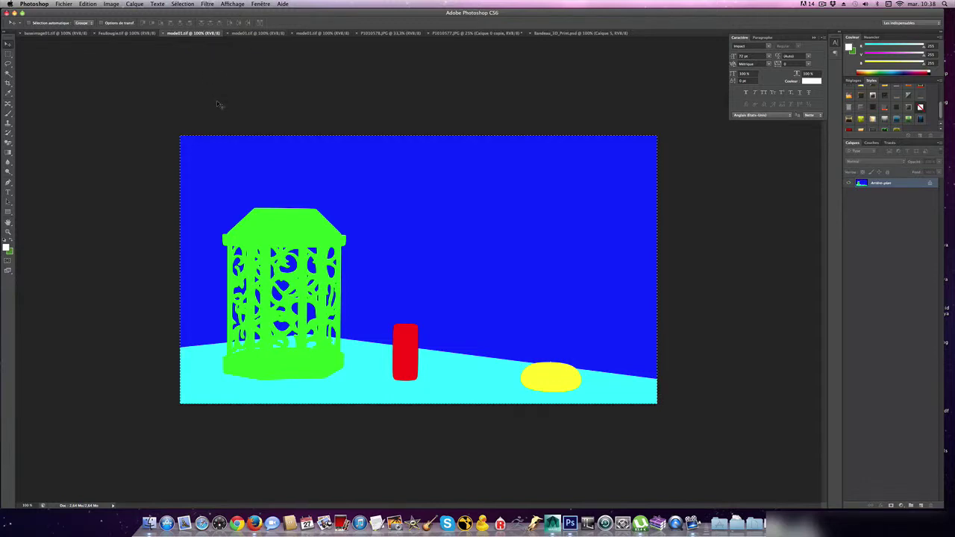
click(56, 33)
key(super+v)
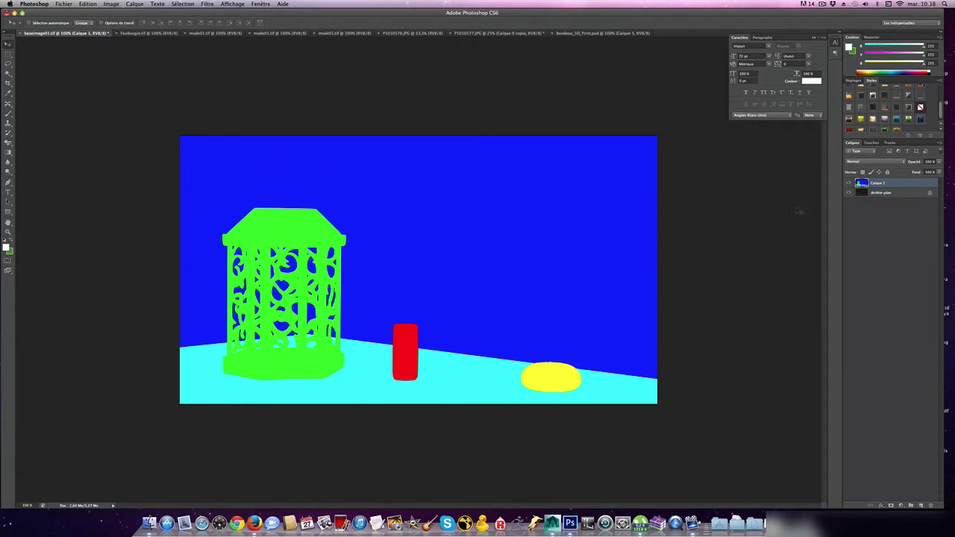
Rename the pasted colour layer Mask and hide it
double_click(883, 184)
text(Mé)
text(sk)
key(Return)
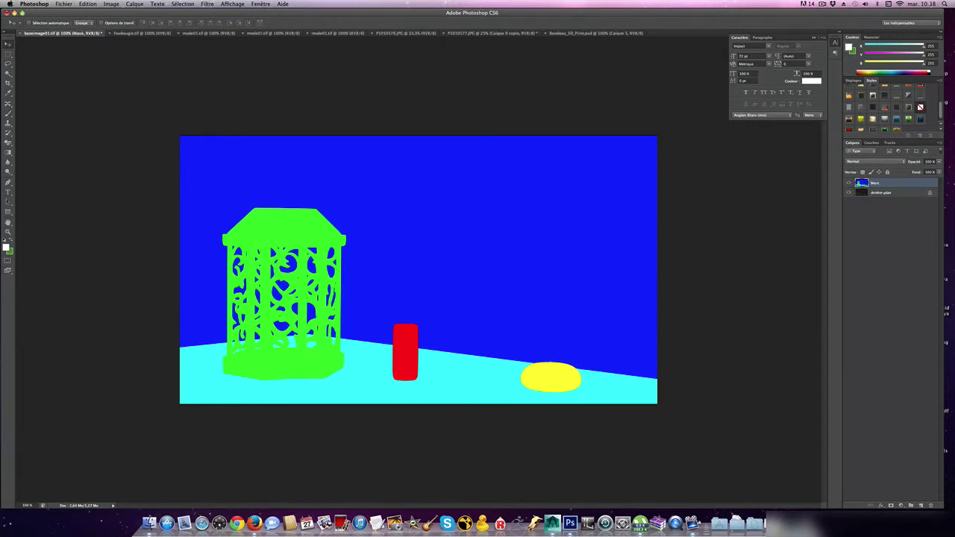
click(848, 183)
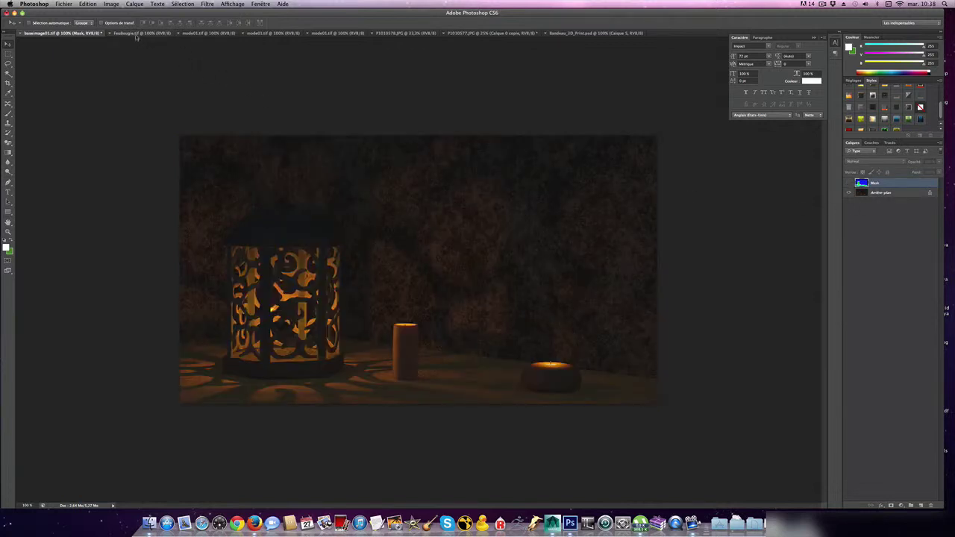
Close the colour mask image and copy the whole depth image into baseimage01.tif as a new layer
click(200, 32)
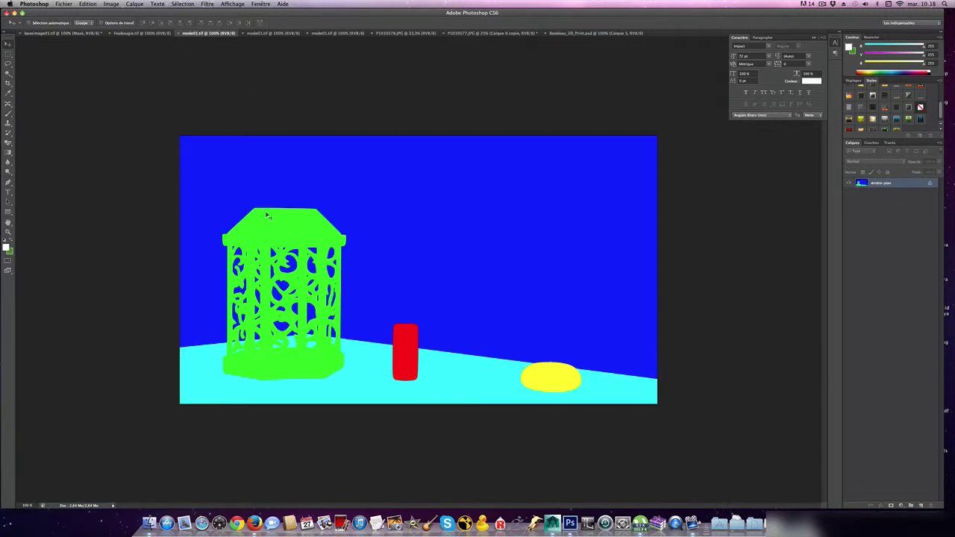
click(179, 33)
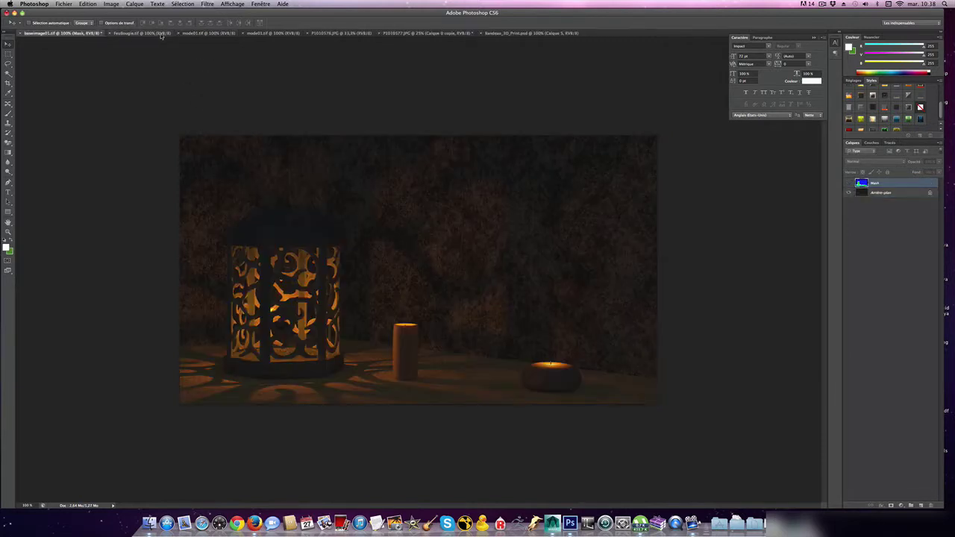
click(194, 35)
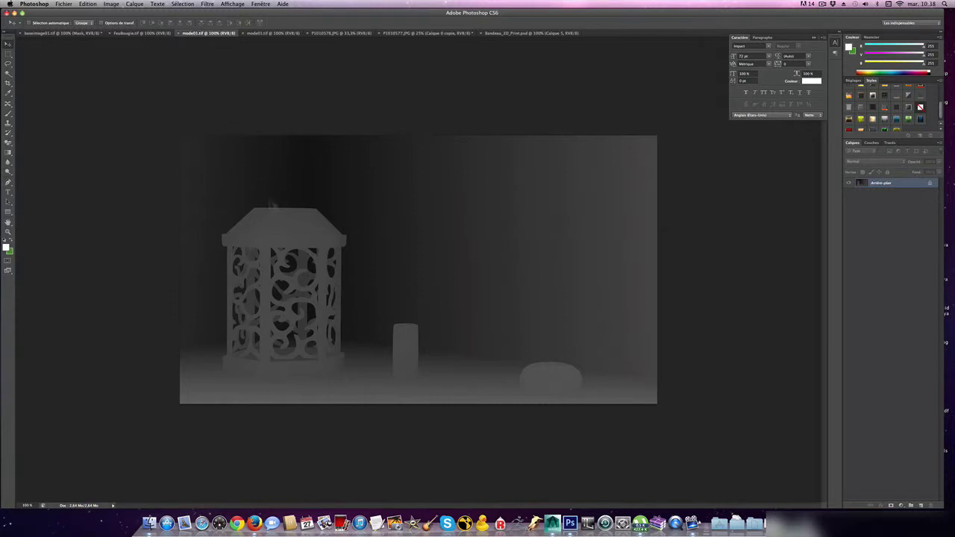
key(super+a)
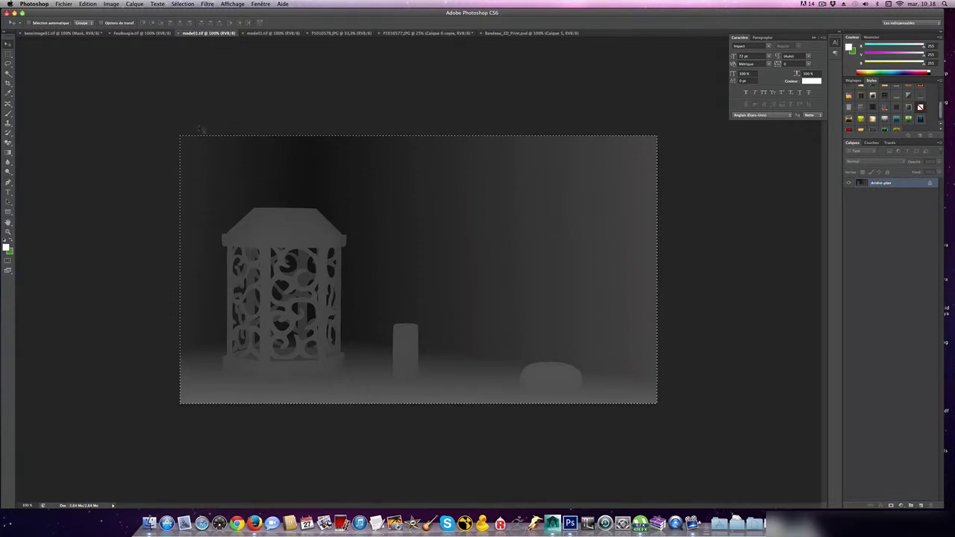
click(64, 33)
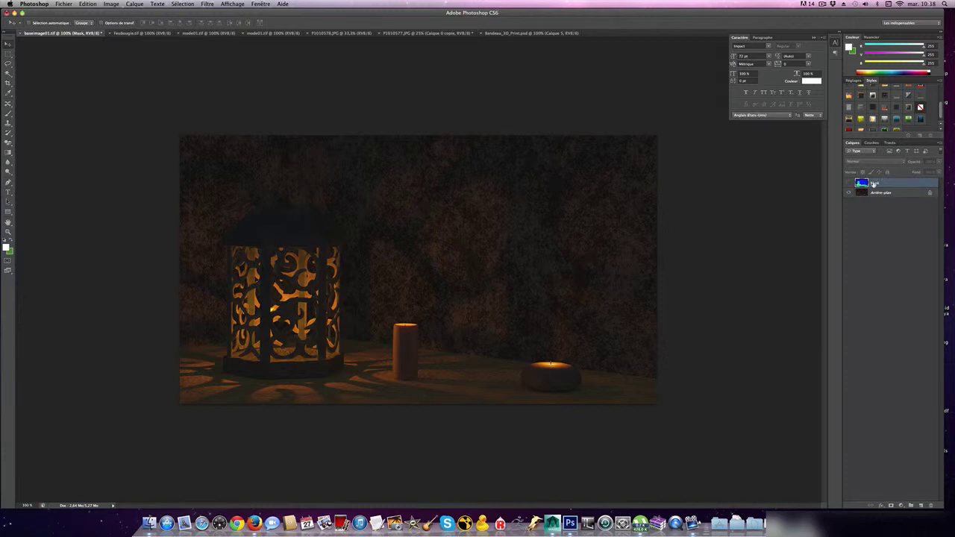
key(super+v)
Rename the pasted depth layer Zdepht and hide it
double_click(877, 184)
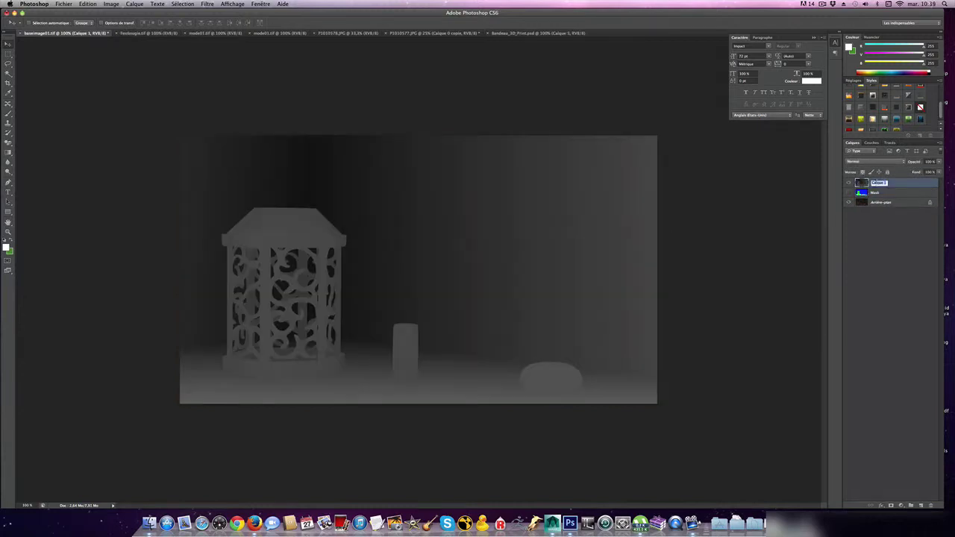
text(depht)
key(Return)
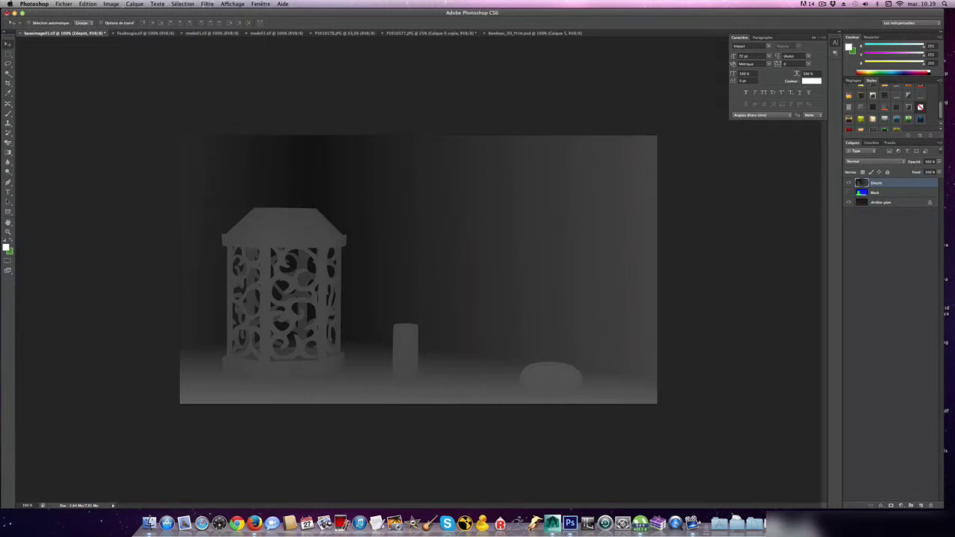
click(848, 182)
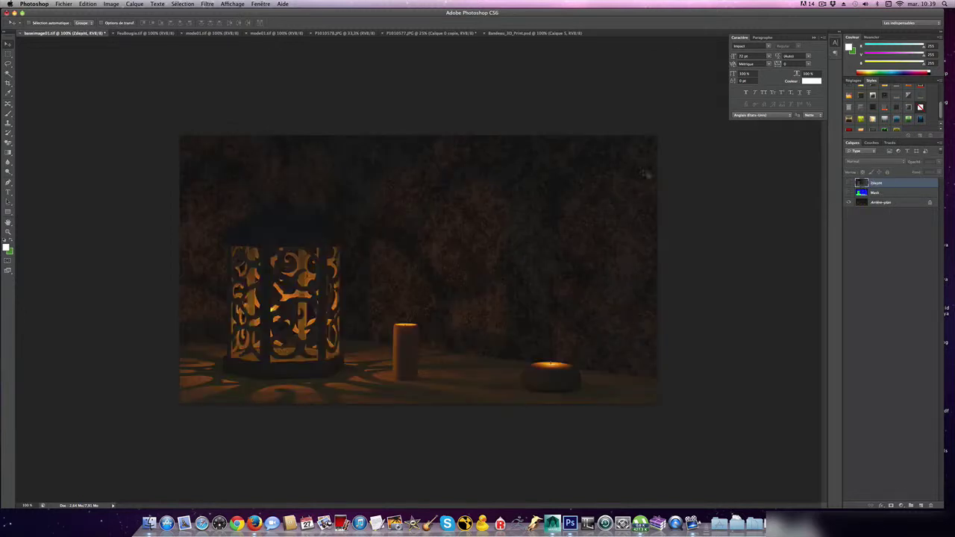
Deselect everything in the original depth image and close that document
click(216, 34)
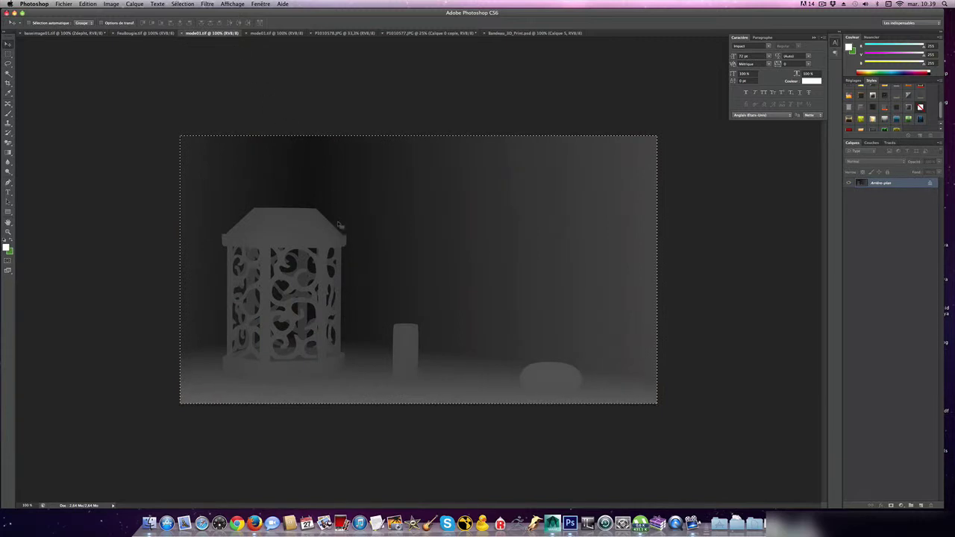
key(super+d)
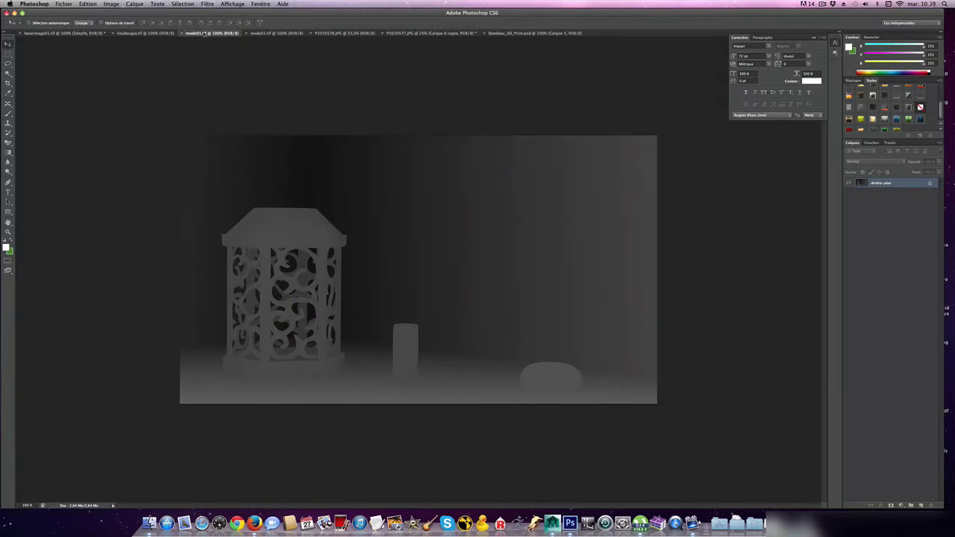
click(182, 34)
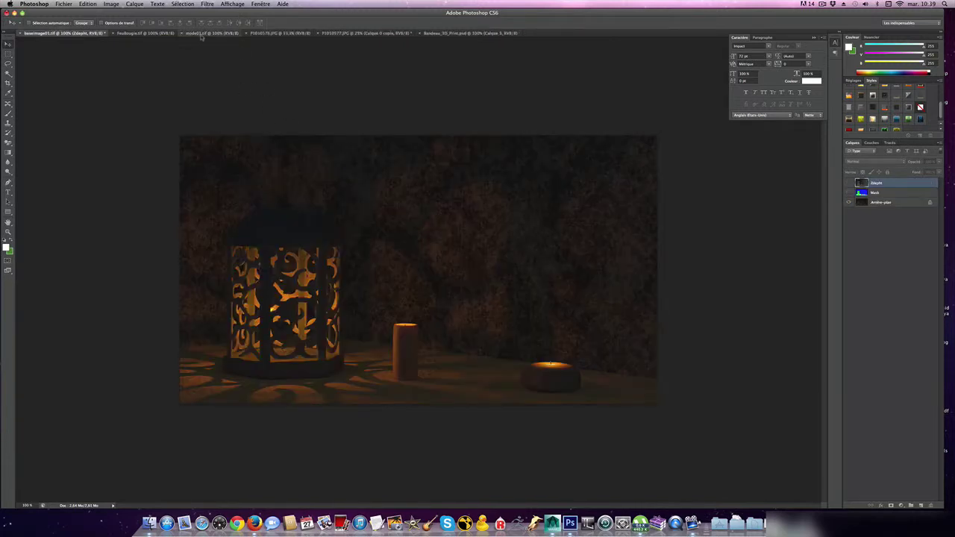
Copy the whole ambient occlusion image and paste it into baseimage01.tif as a new layer
click(202, 34)
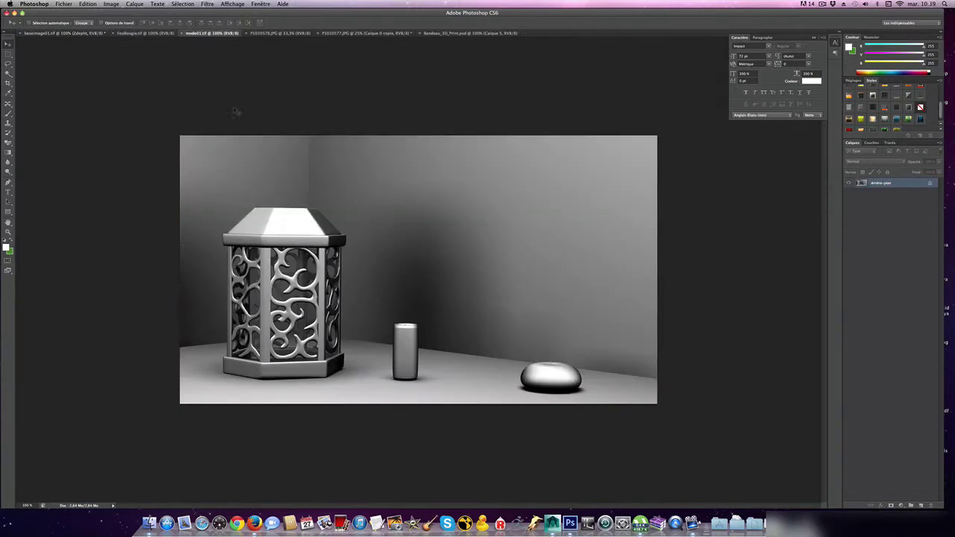
key(super+a)
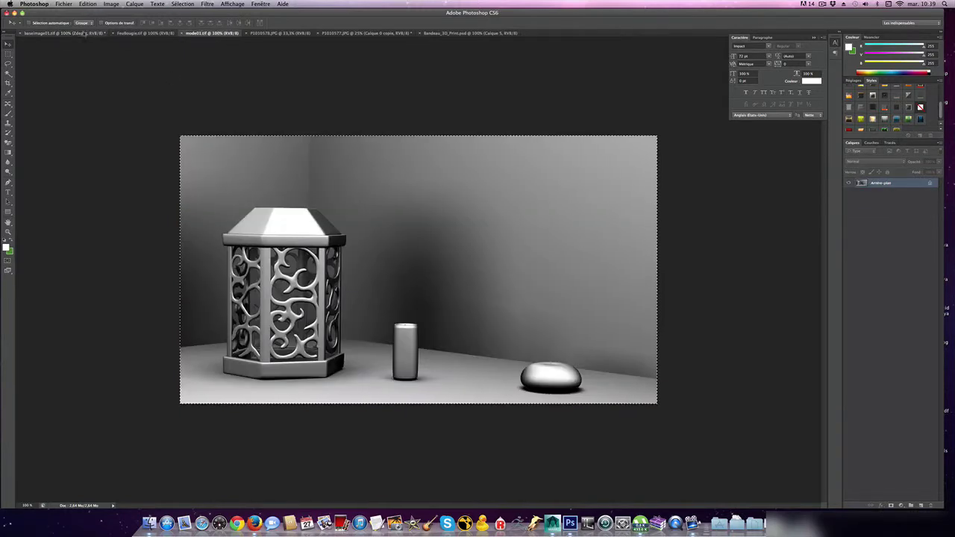
click(85, 34)
key(super+v)
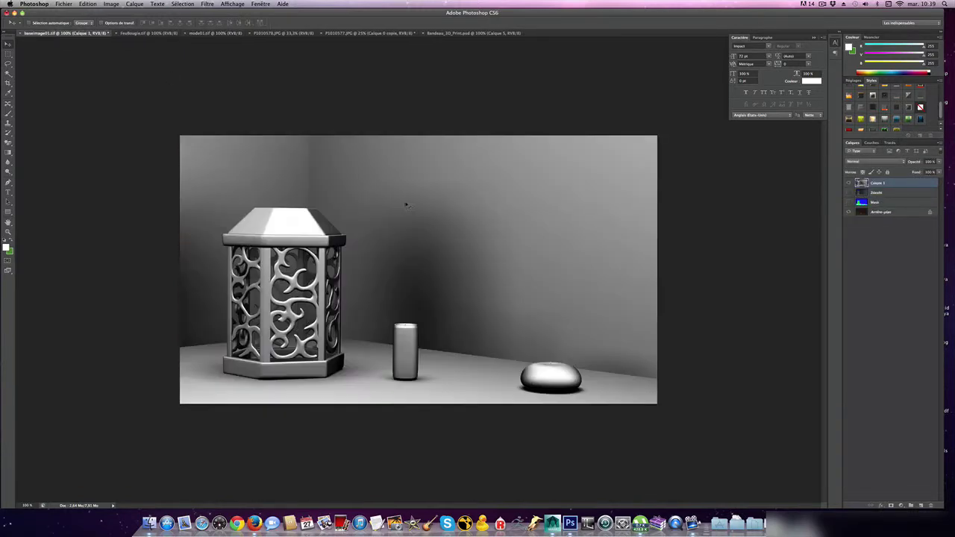
Rename the pasted occlusion layer AO and hide it
double_click(879, 183)
text(AO)
key(Return)
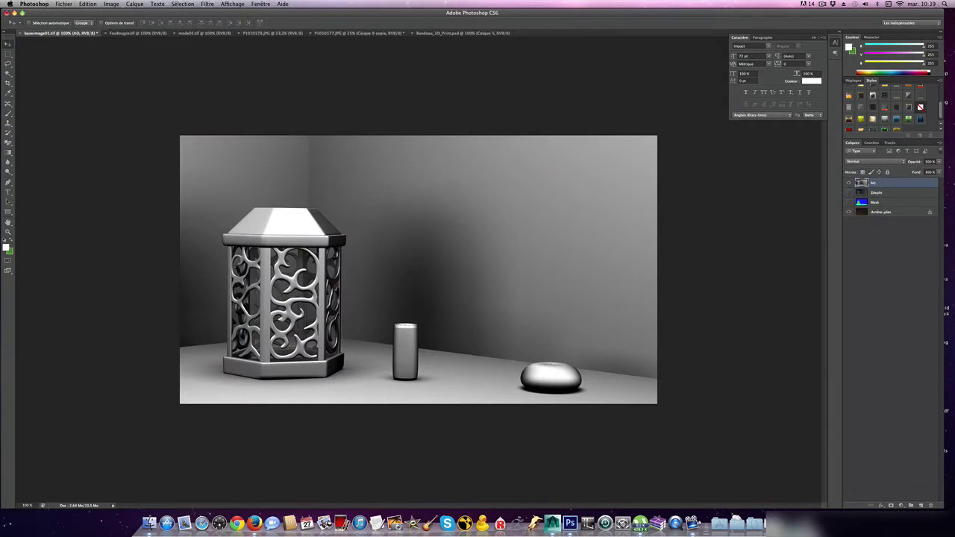
click(848, 184)
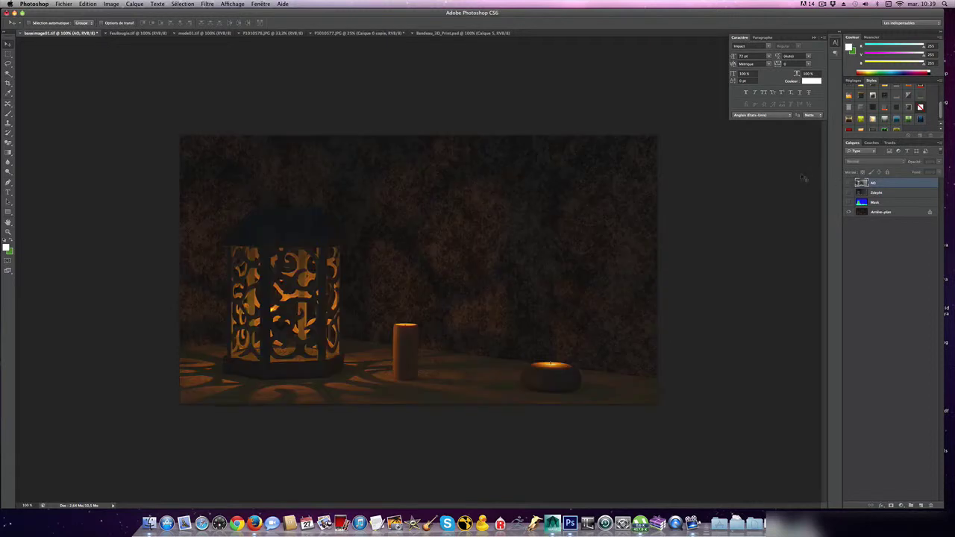
Close the occlusion image and copy the whole candle flame image into baseimage01.tif as a new layer
click(213, 34)
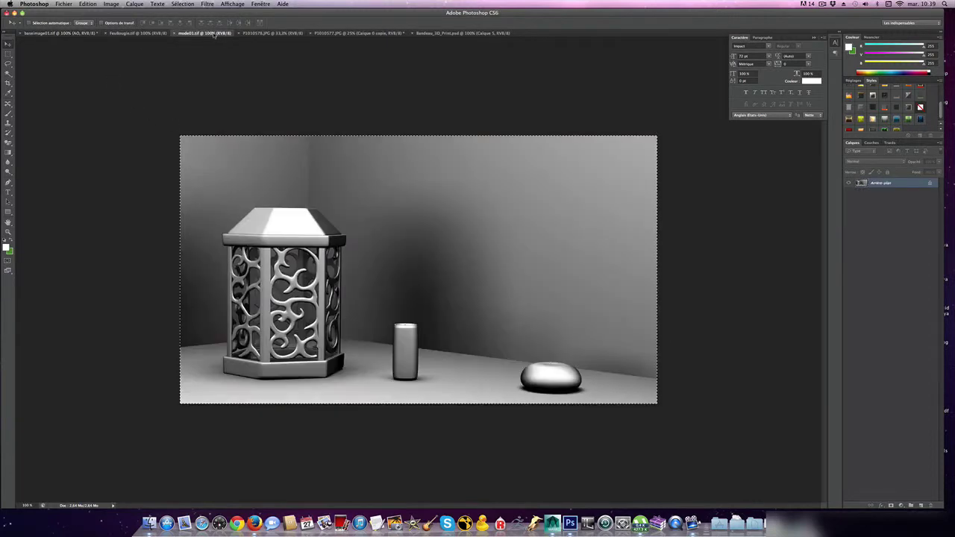
click(174, 34)
click(142, 34)
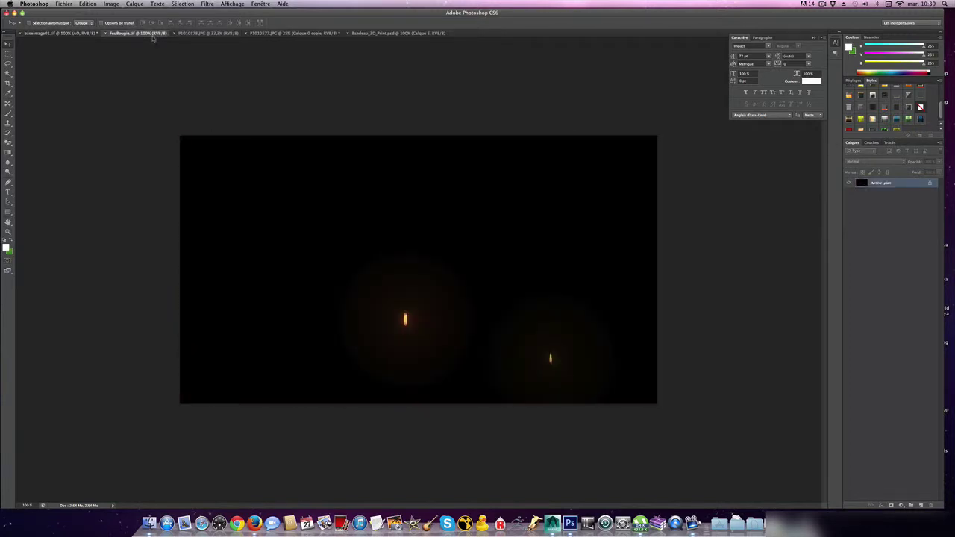
key(super+a)
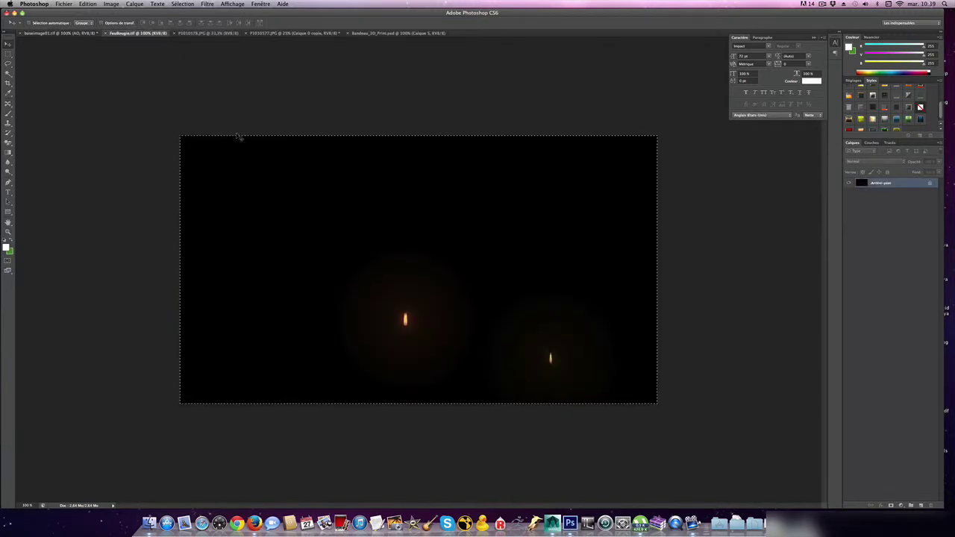
click(86, 33)
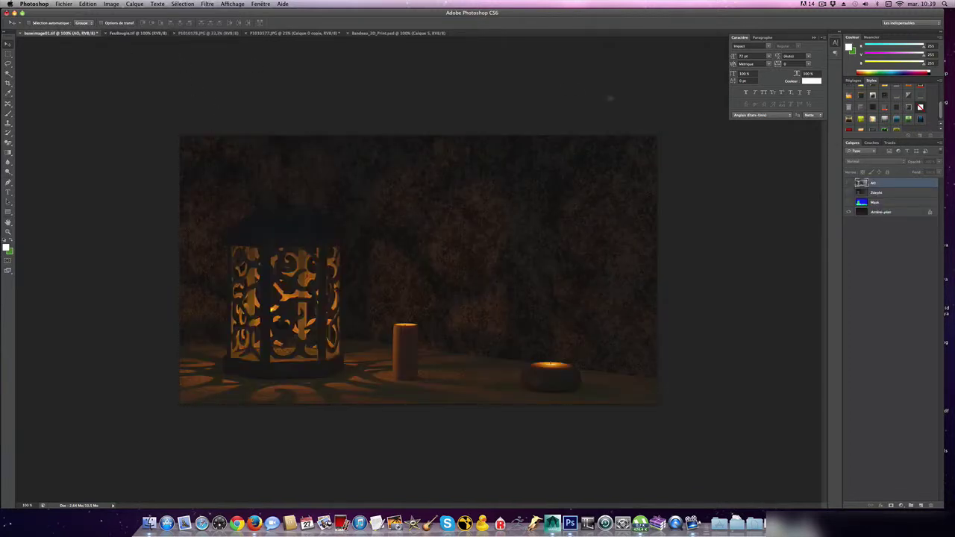
key(super+v)
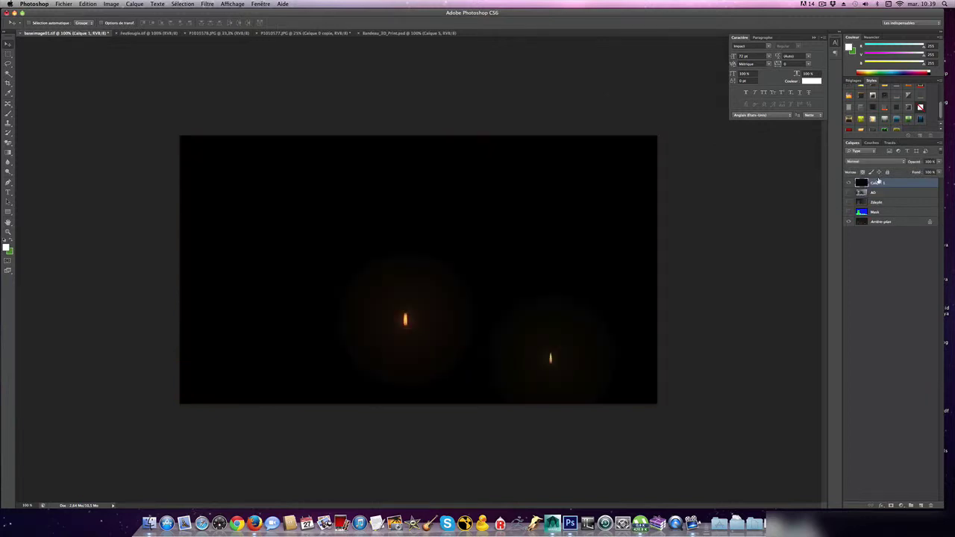
Rename the pasted candle flame layer FeuBougie and hide it
double_click(878, 184)
key(BackSpace)
key(Return)
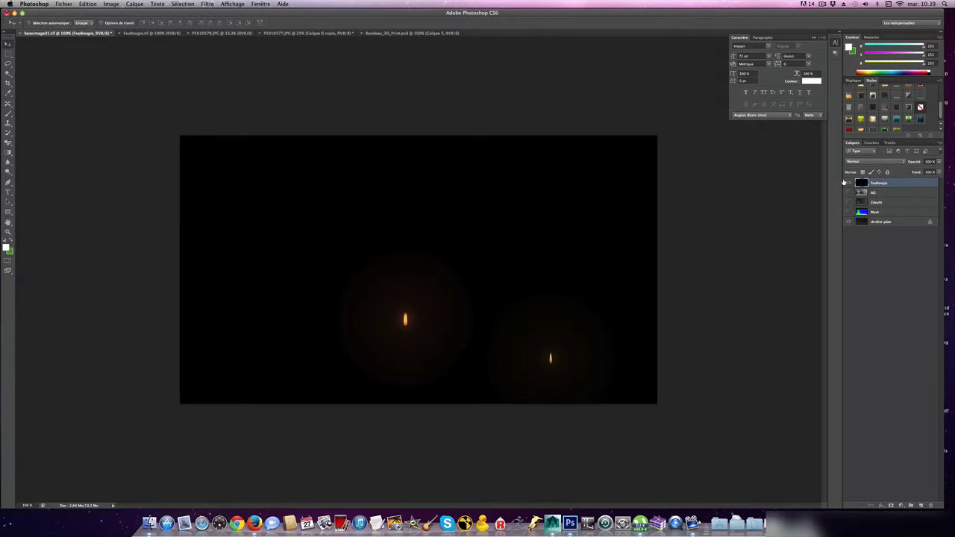
click(848, 184)
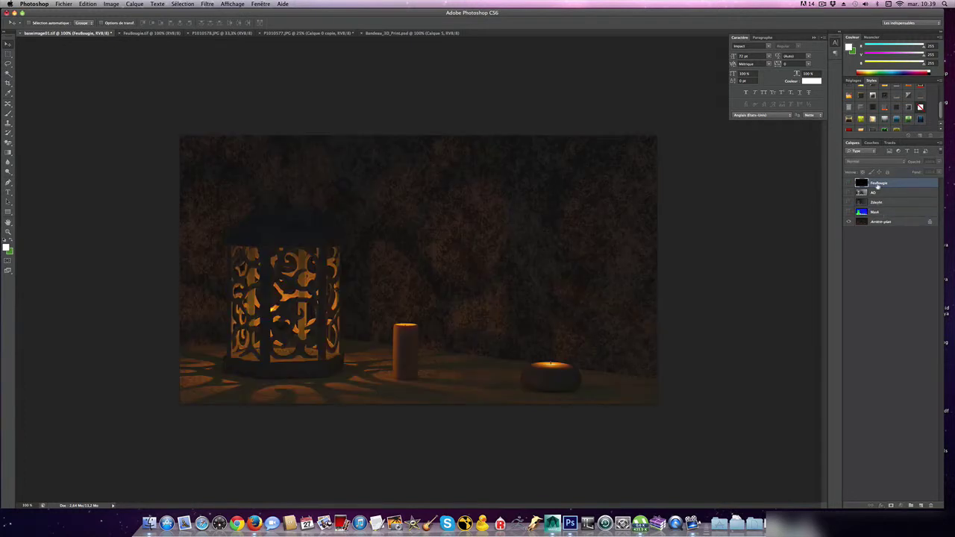
Move the FeuBougie layer directly above the background and the AO layer directly above FeuBougie, keeping both hidden
drag(878, 187, 876, 216)
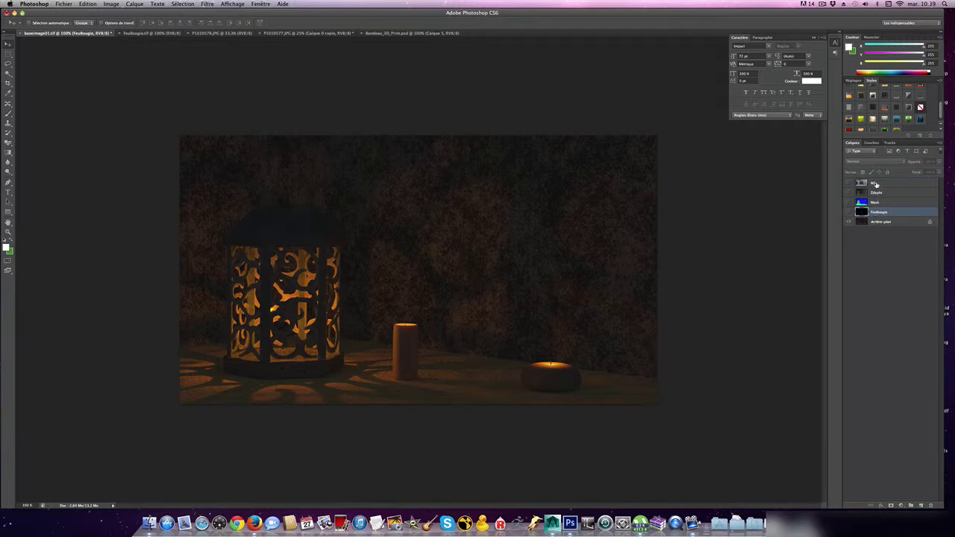
drag(875, 204, 875, 204)
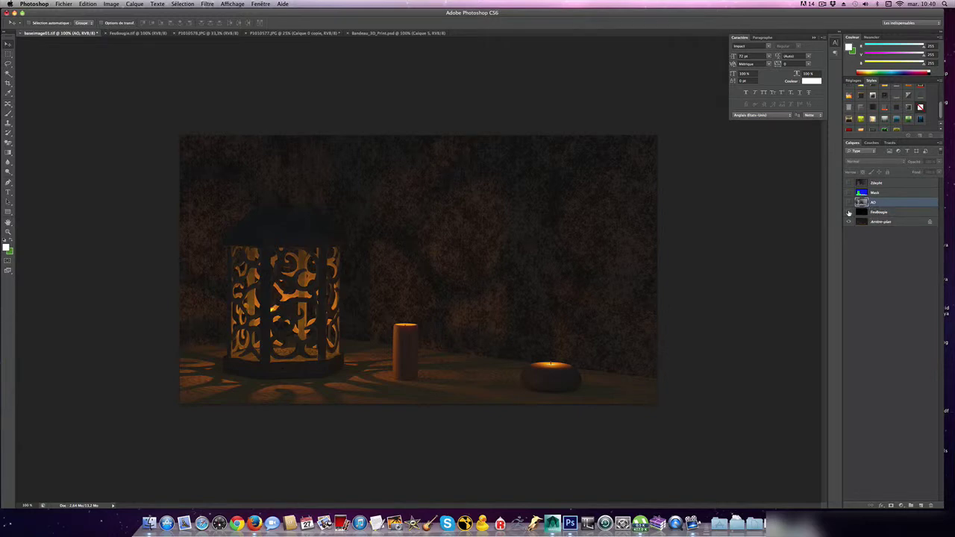
click(849, 214)
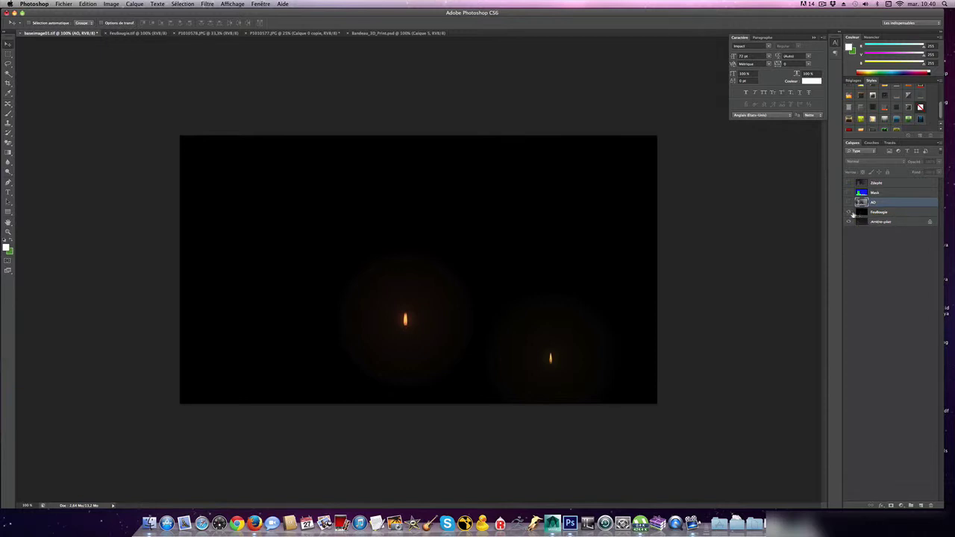
click(848, 212)
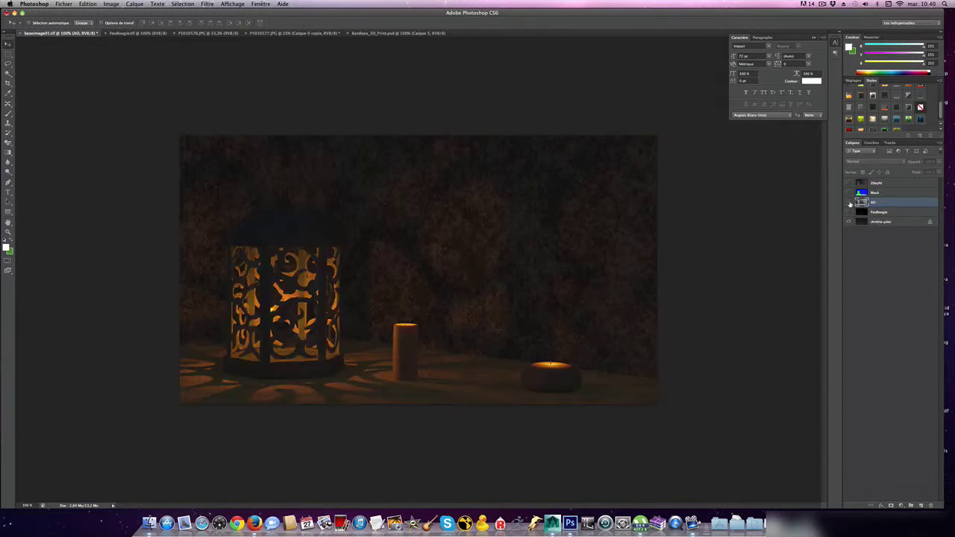
Show the AO layer and set its blend mode to Produit
click(849, 203)
click(866, 162)
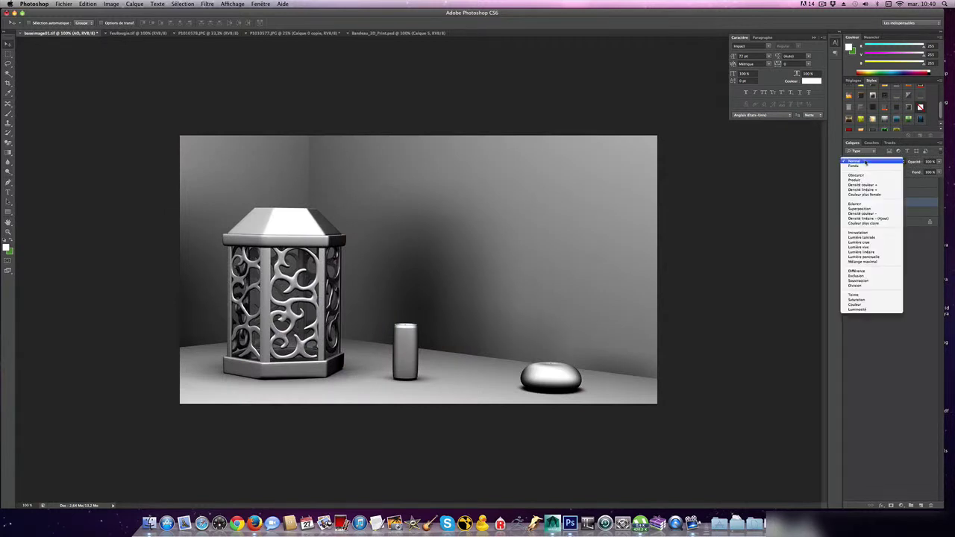
click(862, 179)
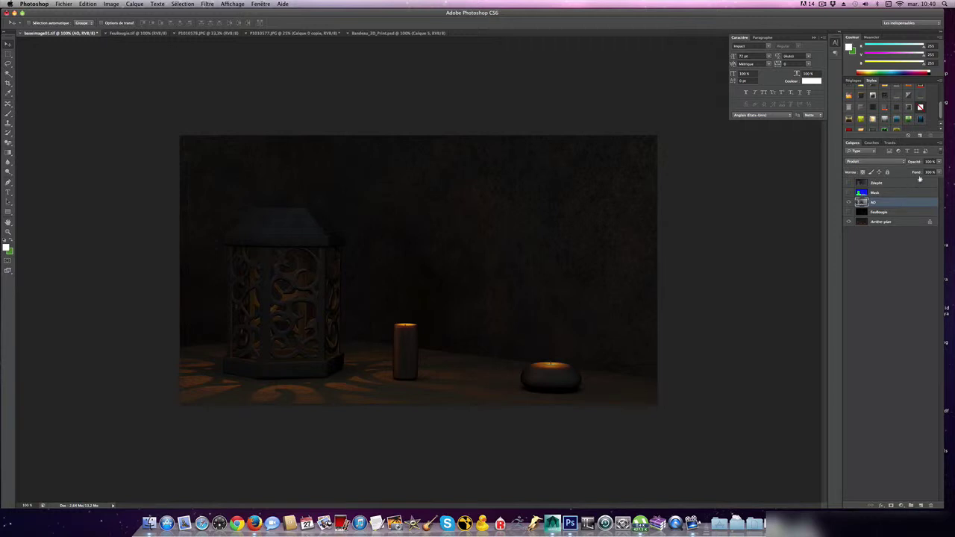
Lower the AO layer's opacity to about 20 % and compare the image with the layer hidden and shown, leaving it shown
click(938, 162)
drag(936, 172, 917, 171)
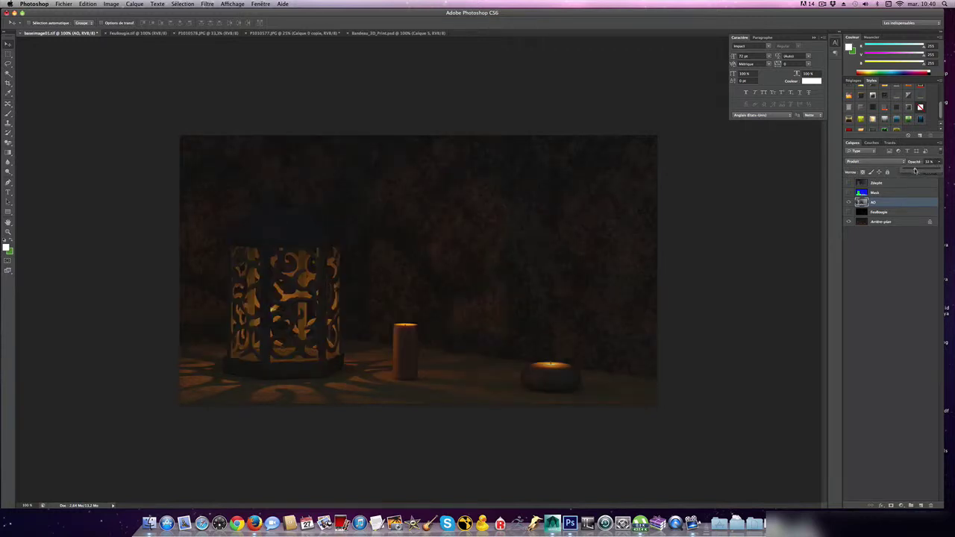
drag(914, 170, 917, 171)
click(848, 203)
click(848, 203)
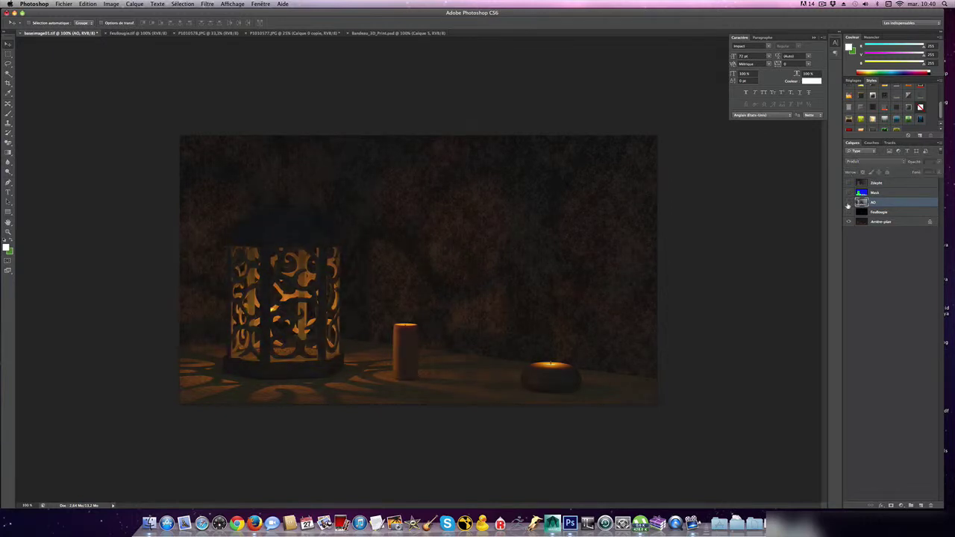
click(848, 203)
click(848, 203)
click(849, 203)
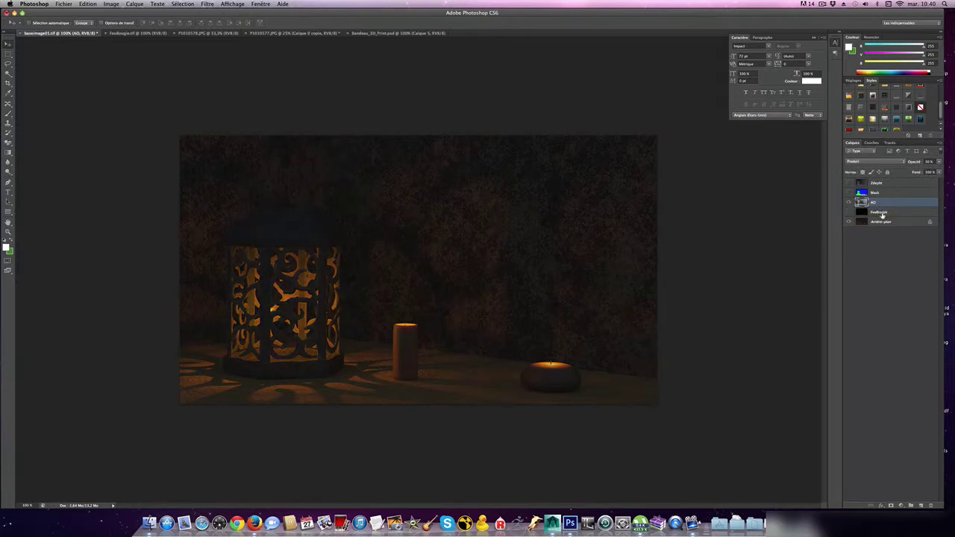
Show the FeuBougie layer and set its blend mode to Superposition
click(880, 213)
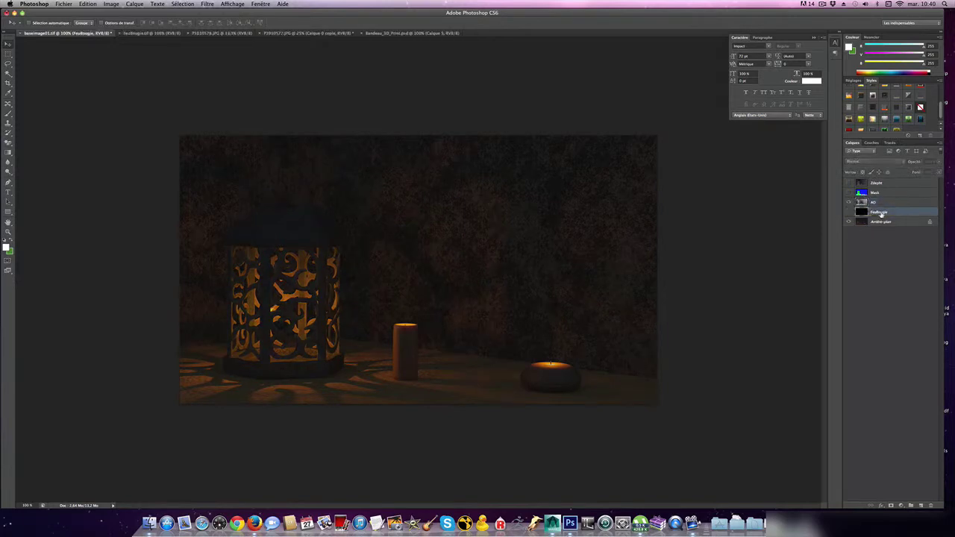
alt+click(848, 214)
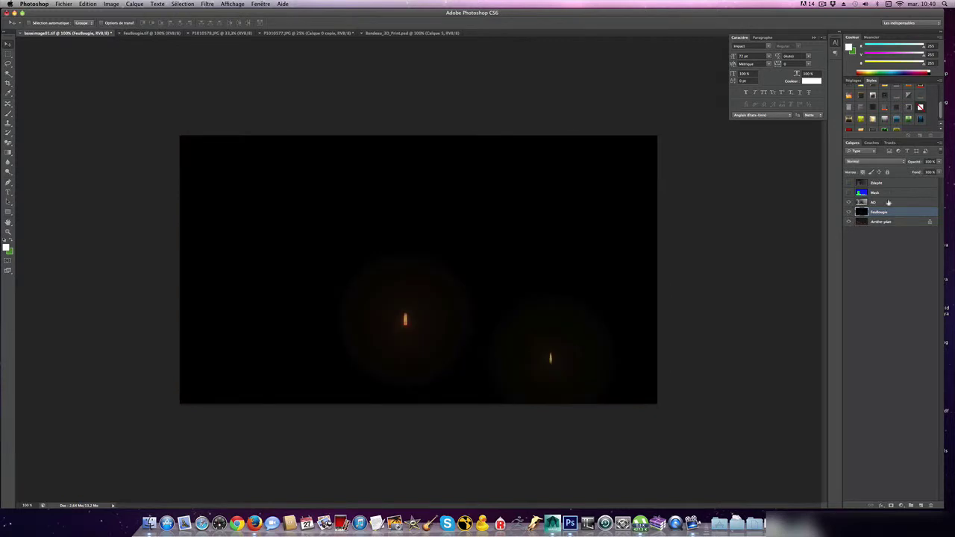
click(873, 162)
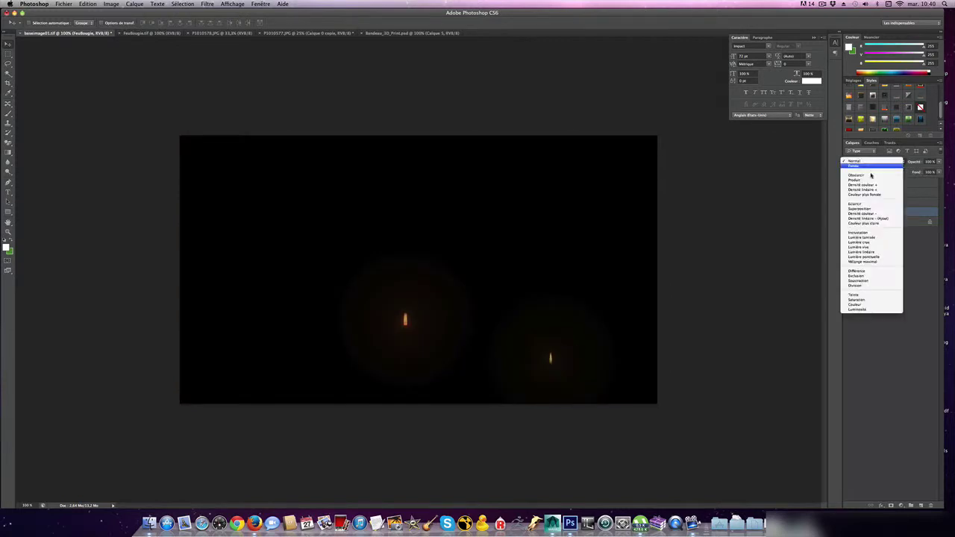
click(869, 210)
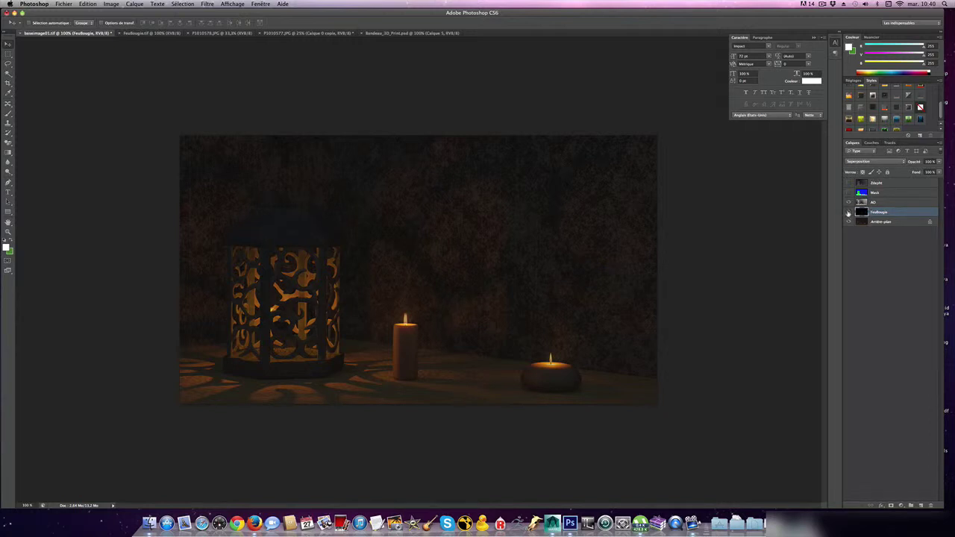
Compare the image with the FeuBougie layer hidden and shown, leaving the layer shown
click(848, 213)
click(848, 214)
click(848, 213)
click(848, 213)
click(848, 213)
click(848, 213)
click(848, 214)
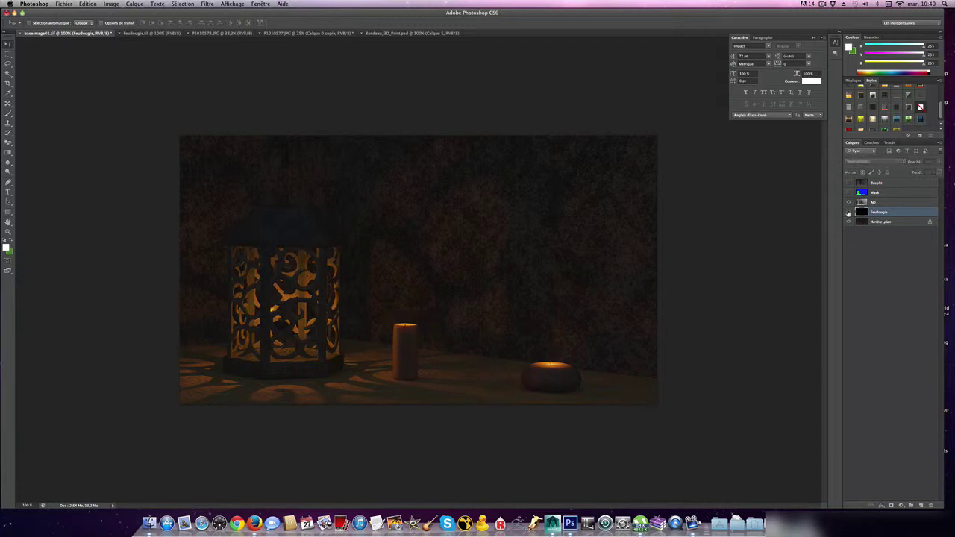
click(848, 213)
click(848, 214)
click(848, 214)
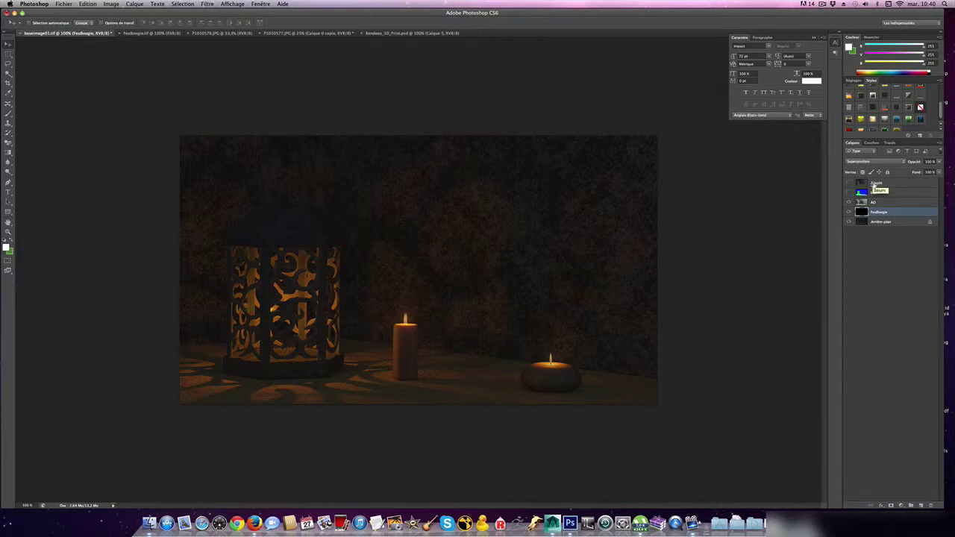
Show the Zdepht layer, copy its entire image and hide the layer again
click(875, 185)
click(849, 183)
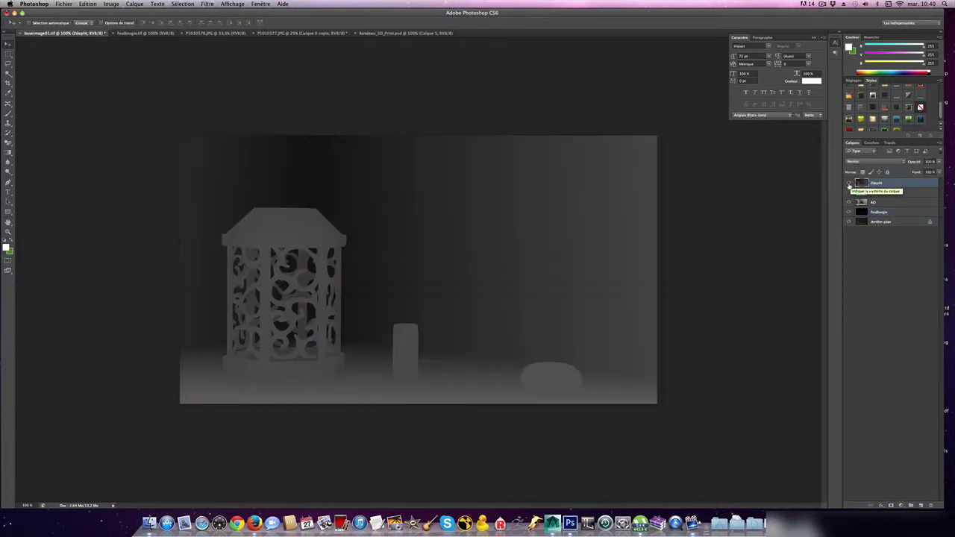
key(super+a)
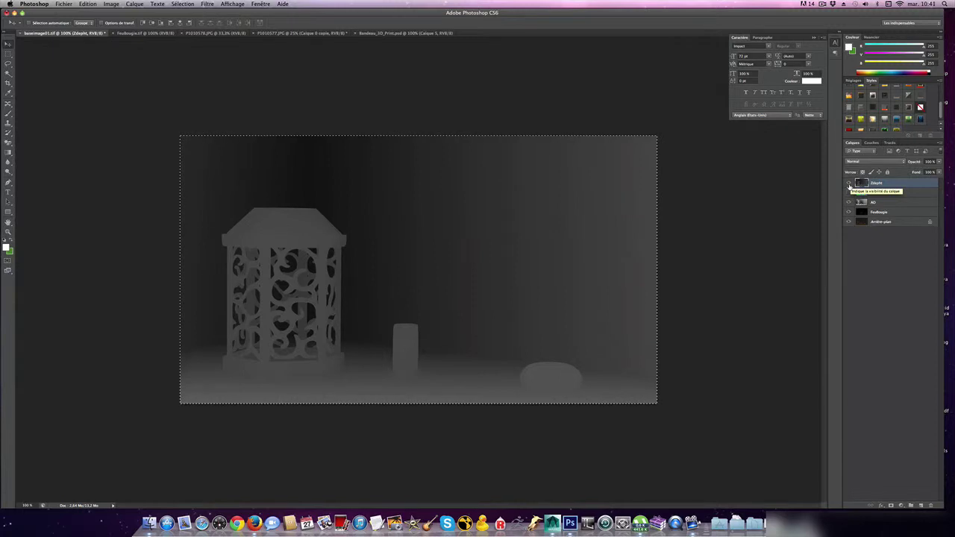
click(849, 183)
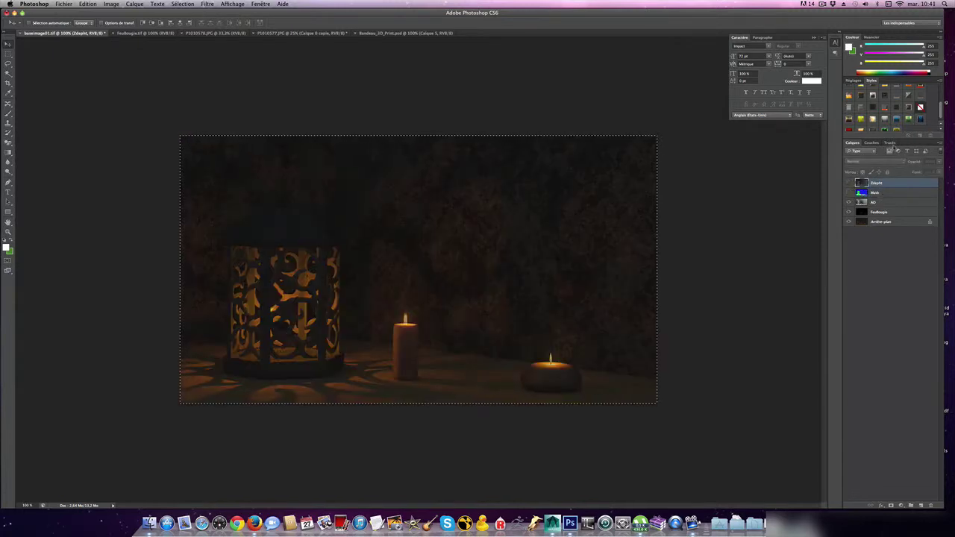
Paste the copied depth image into the Alpha 1 channel and clear the selection
click(871, 144)
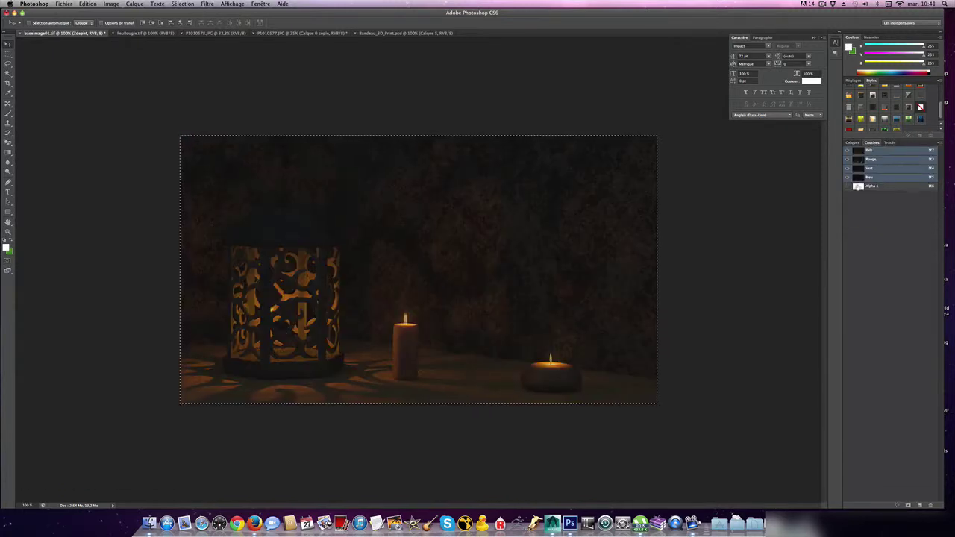
click(858, 186)
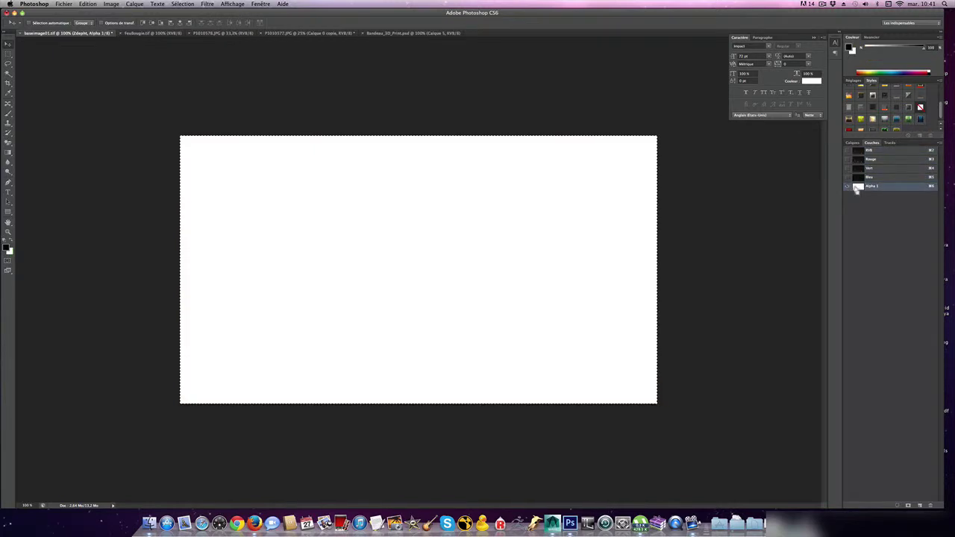
key(cmd+v)
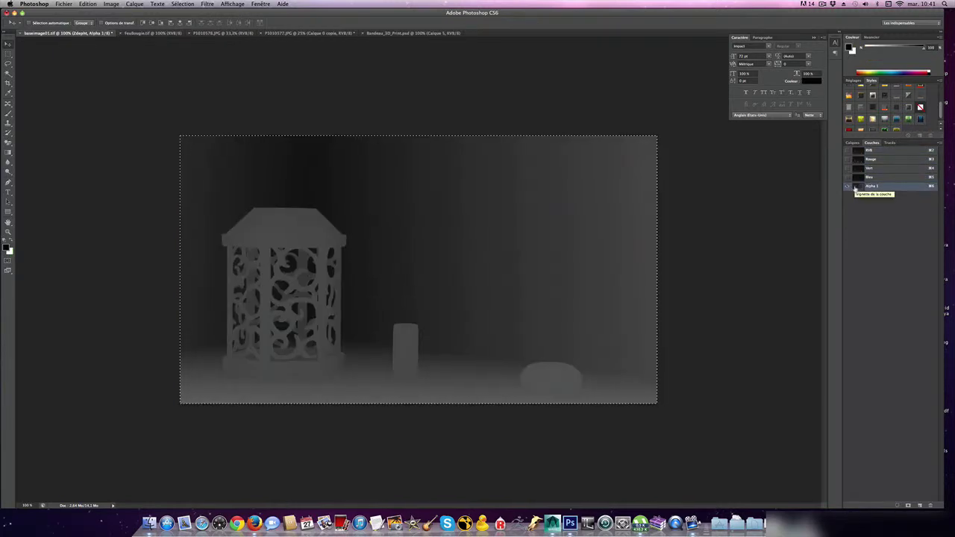
key(super+d)
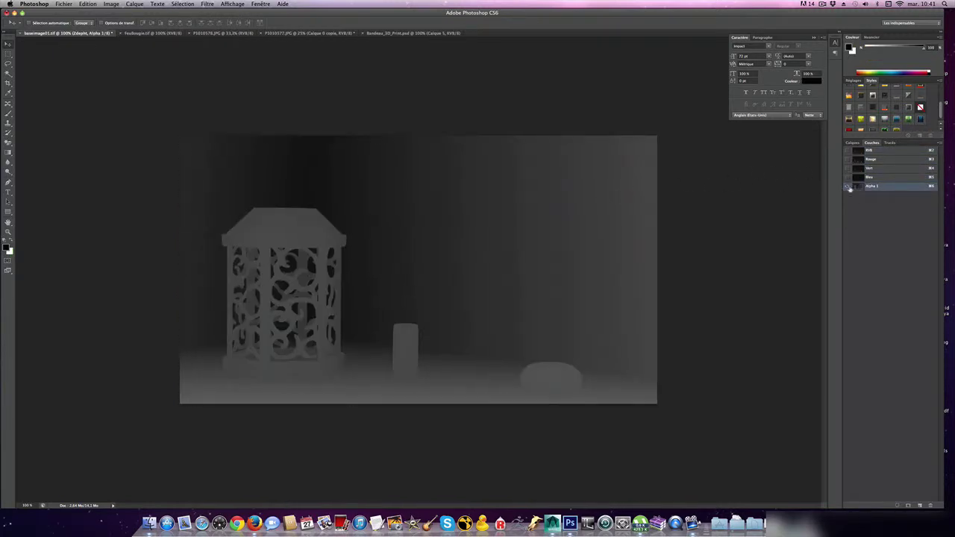
Show the RVB composite again with the Alpha 1 channel hidden, and return to the layer list
click(847, 152)
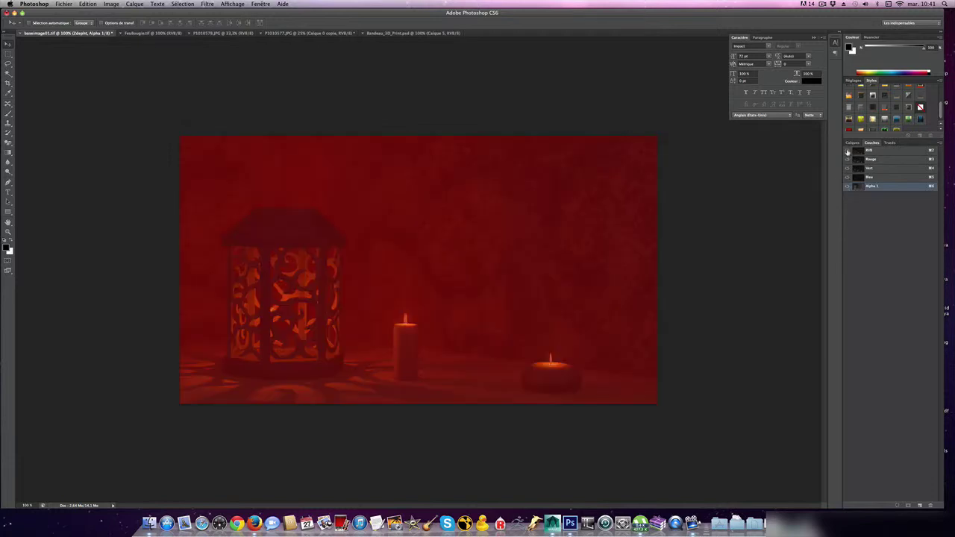
click(847, 186)
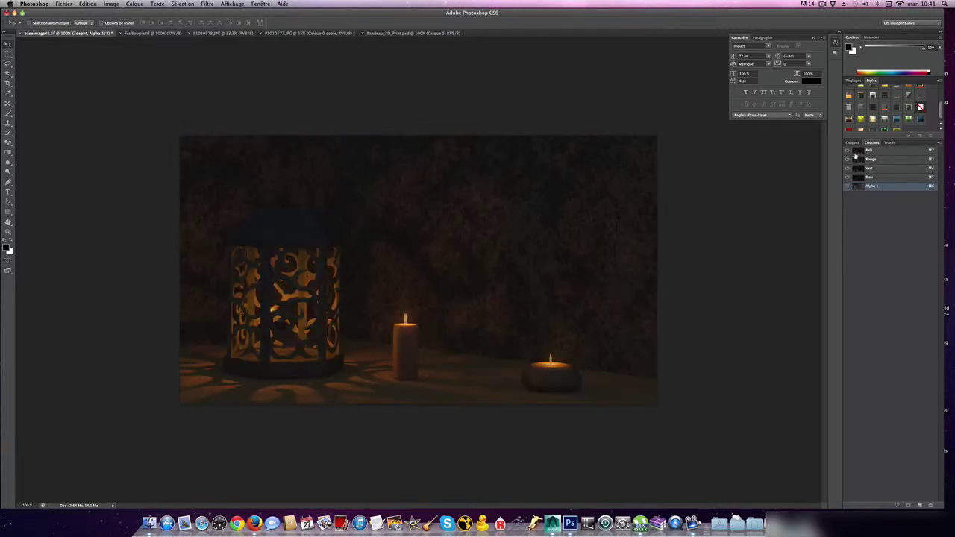
click(852, 143)
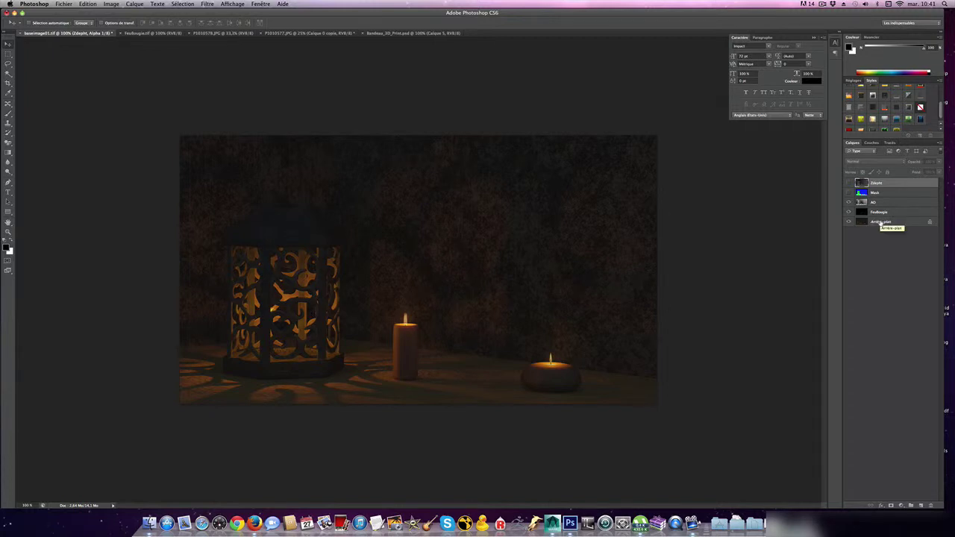
Convert the locked Arrière-plan background into a regular layer named Calque 0
click(881, 222)
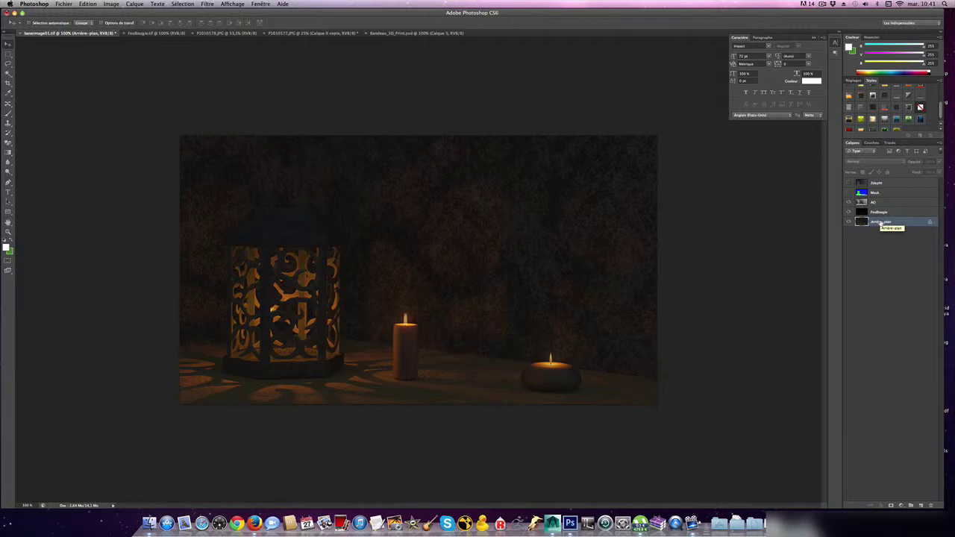
double_click(880, 222)
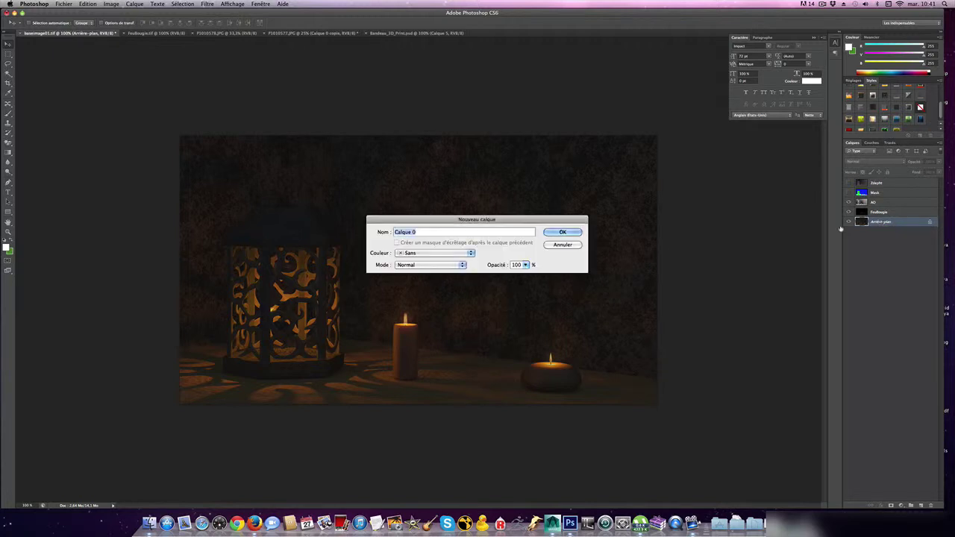
click(563, 232)
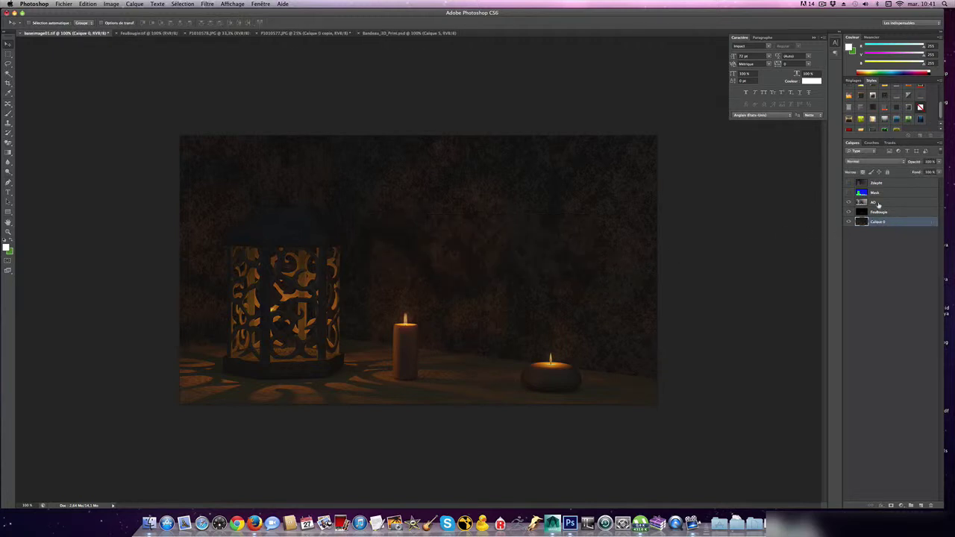
Stamp AO, FeuBougie and Calque 0 into a new merged layer above them, and hide the three original layers
shift+click(878, 203)
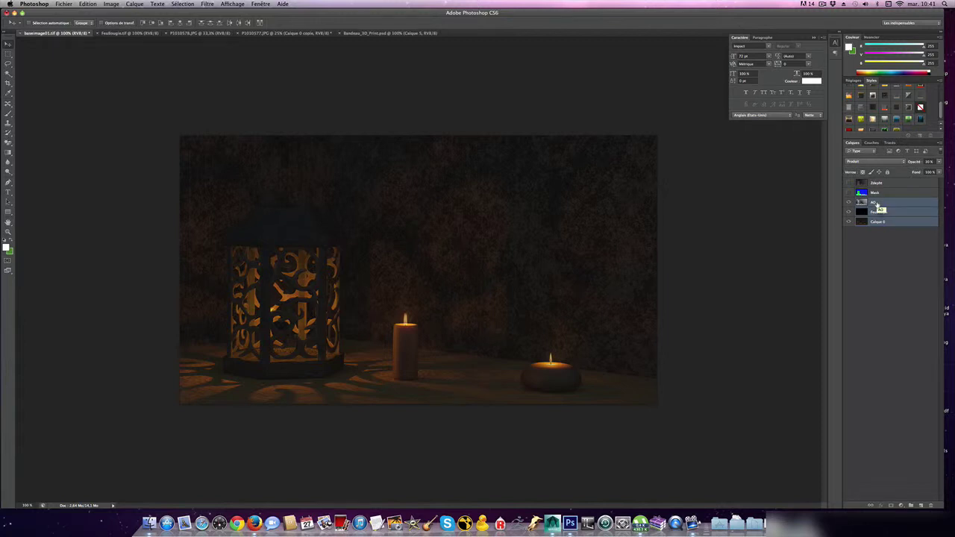
key(super+alt+shift+e)
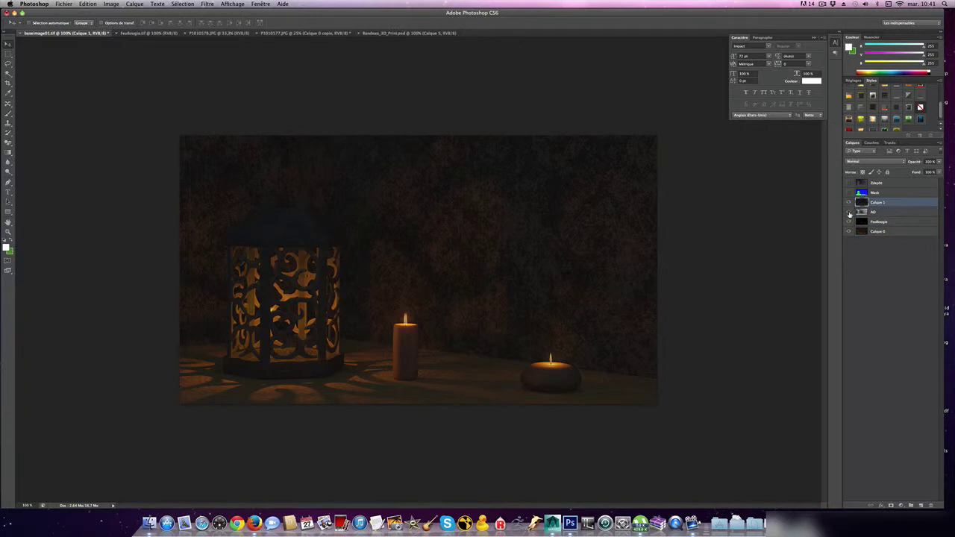
drag(849, 213, 849, 232)
click(848, 203)
click(849, 202)
Open the Flou de l'objectif filter on the merged layer, with Alpha 1 as the depth source and Inverser enabled
click(207, 4)
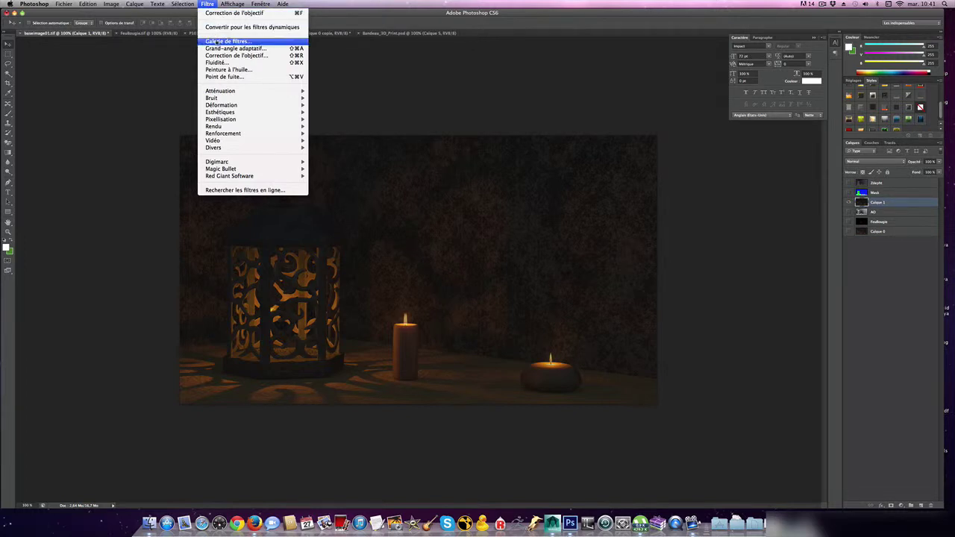
mouse_move(221, 91)
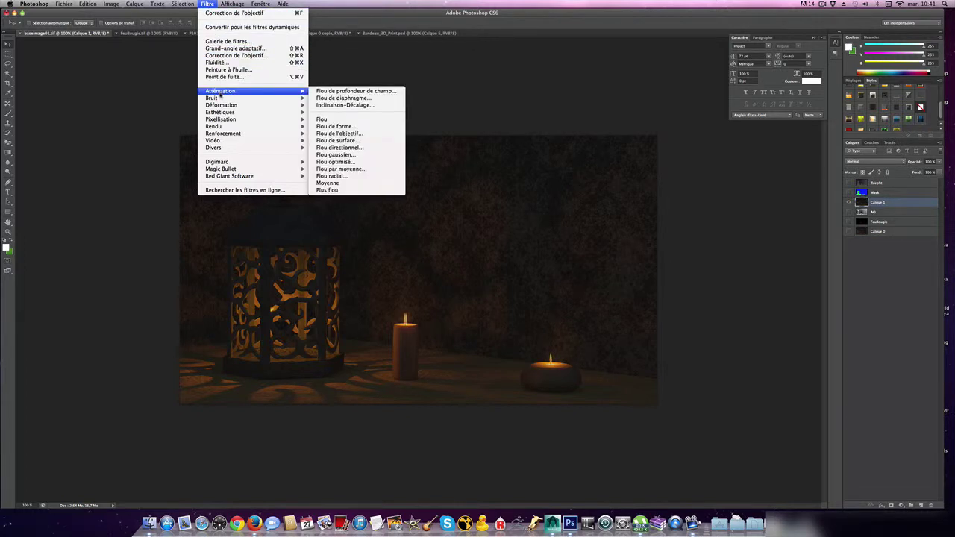
click(339, 134)
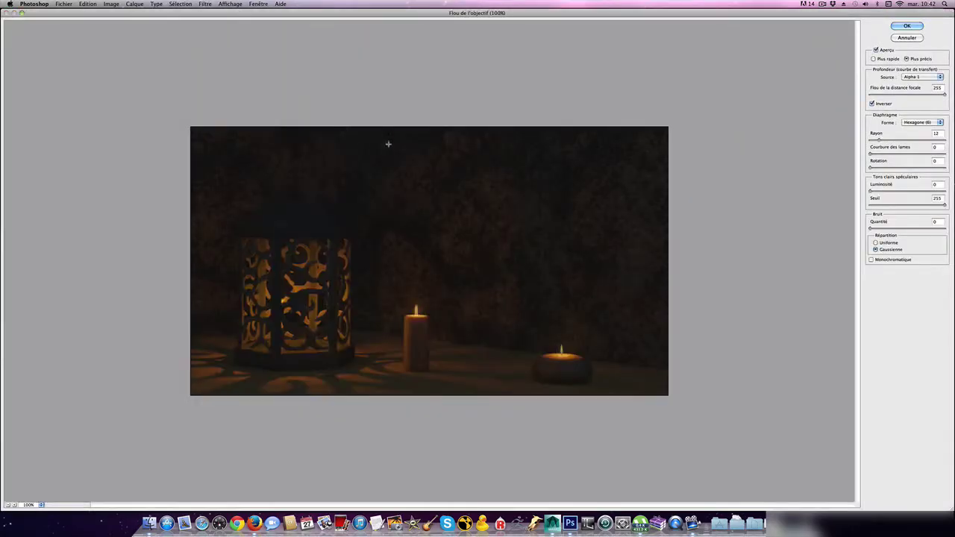
click(921, 77)
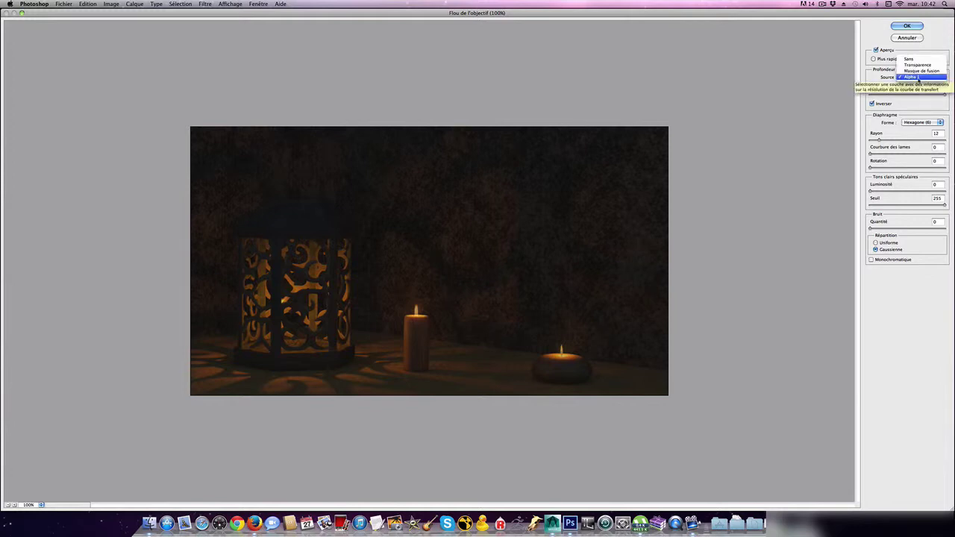
click(916, 77)
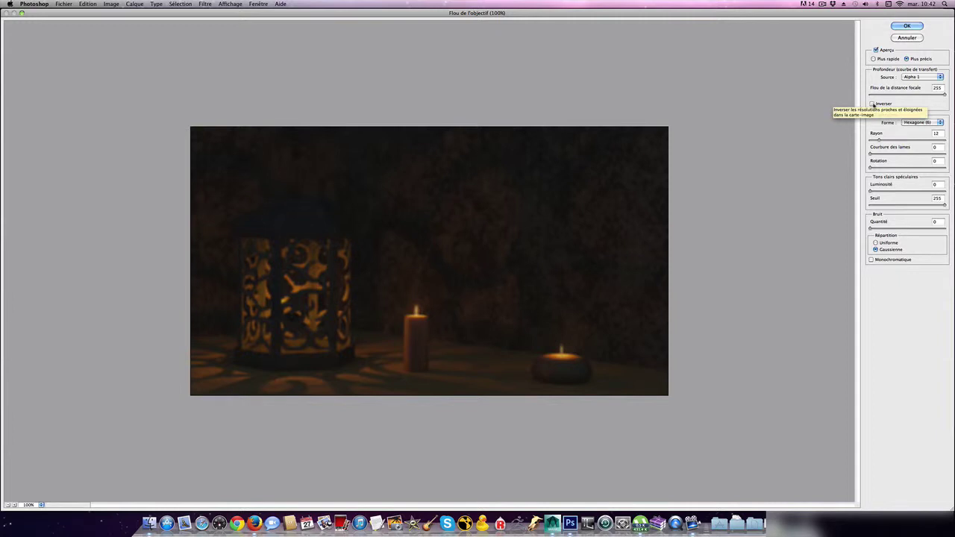
click(872, 104)
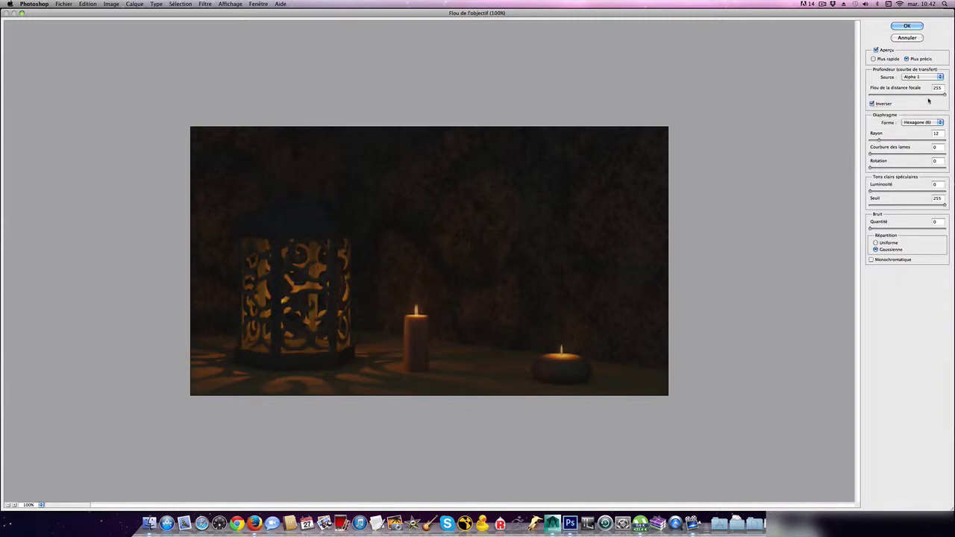
Lower the lens blur's focal distance slightly below the maximum and apply the filter
mouse_move(944, 94)
mouse_down()
mouse_move(864, 99)
mouse_move(933, 94)
mouse_up()
drag(935, 93, 937, 94)
click(904, 26)
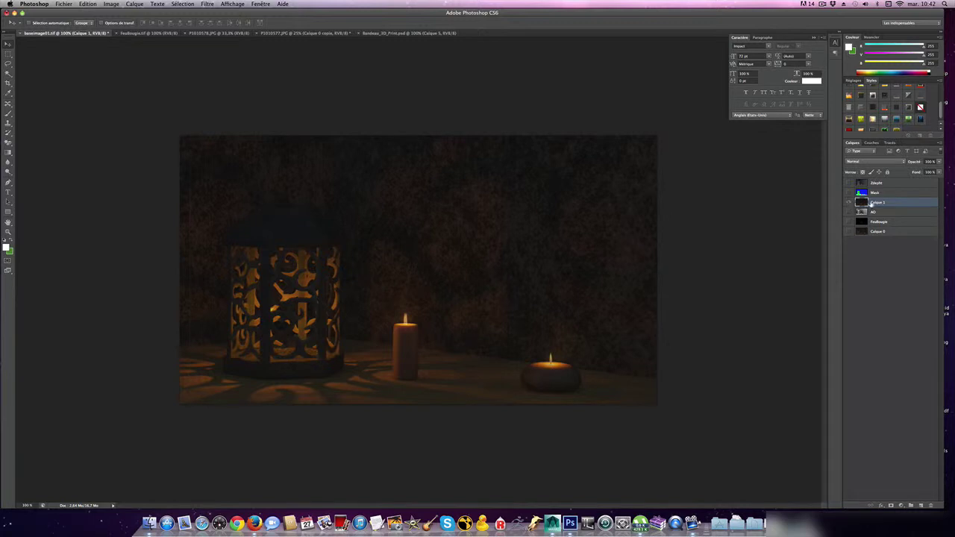
Show the FeuBougie layer and move it directly above the blurred merged layer Calque 1
click(880, 223)
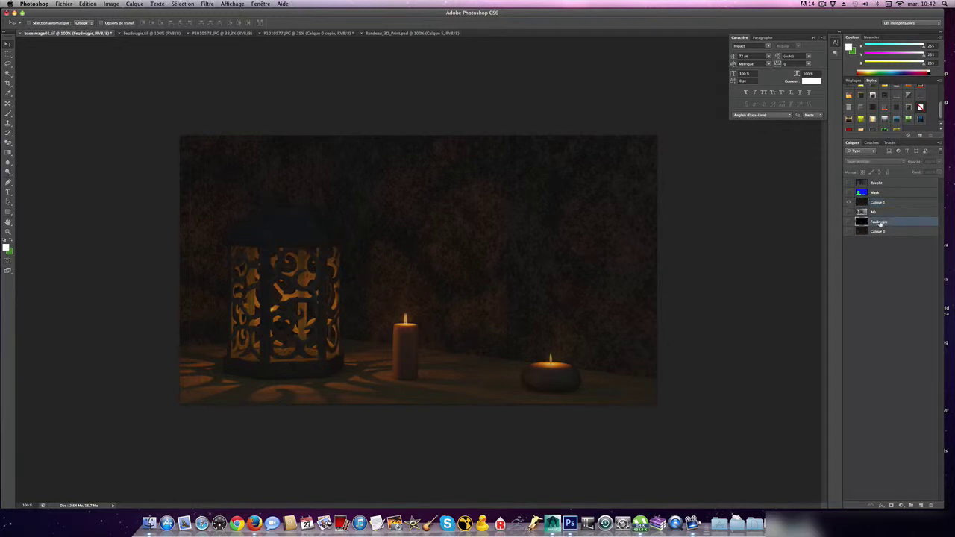
click(849, 223)
drag(881, 223, 880, 202)
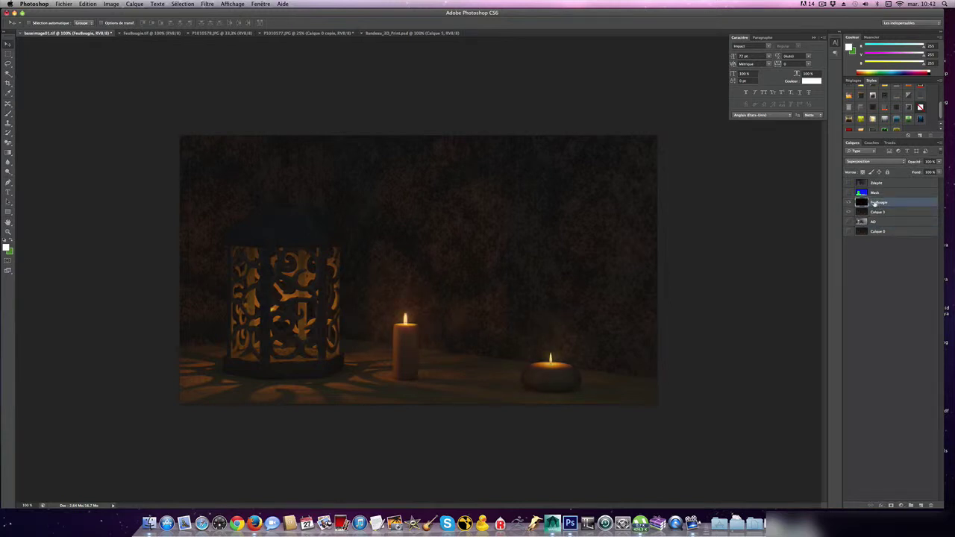
Compare the image with FeuBougie hidden and shown, and lower the layer's opacity to 58 %
click(848, 203)
click(848, 203)
click(848, 202)
click(848, 203)
mouse_move(938, 162)
mouse_down()
mouse_move(904, 170)
mouse_move(928, 170)
mouse_up()
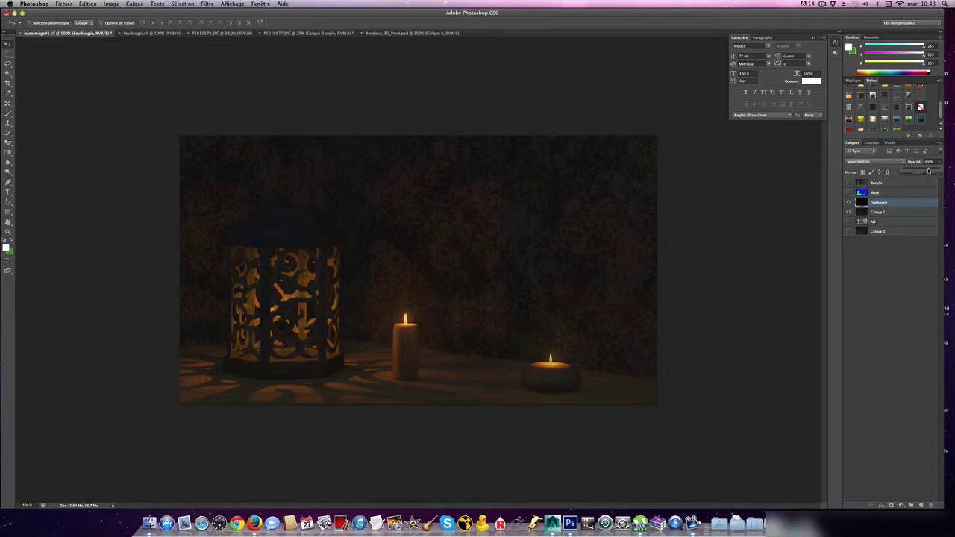
drag(928, 171, 926, 171)
click(878, 213)
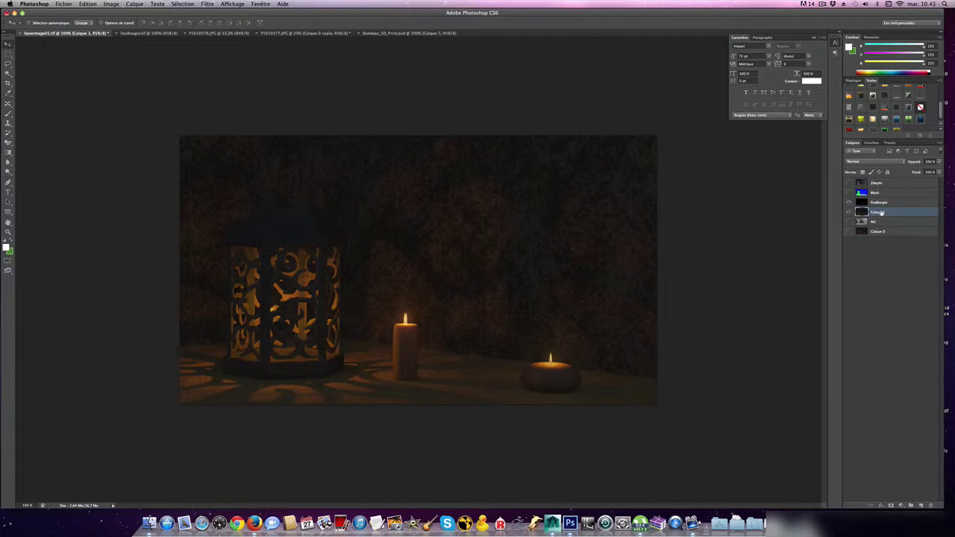
shift+click(879, 203)
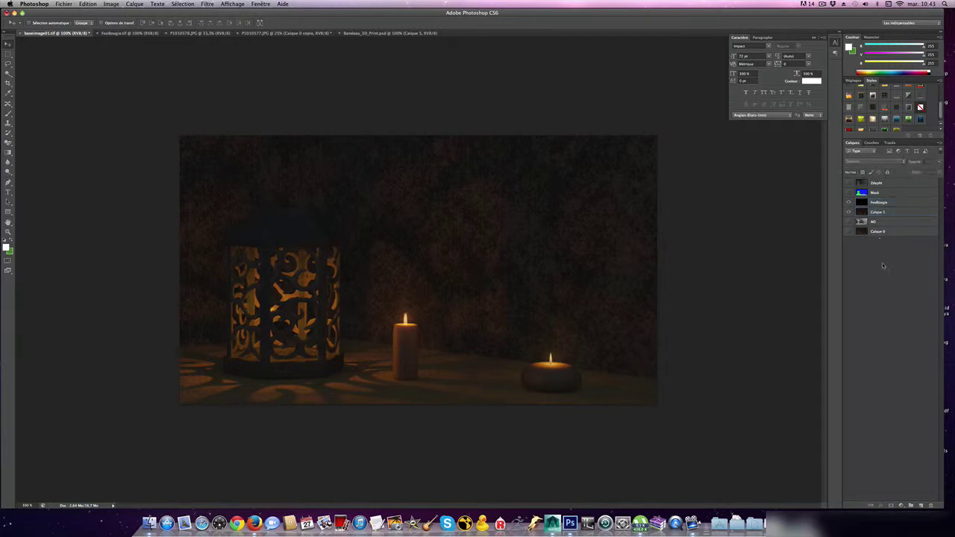
click(878, 202)
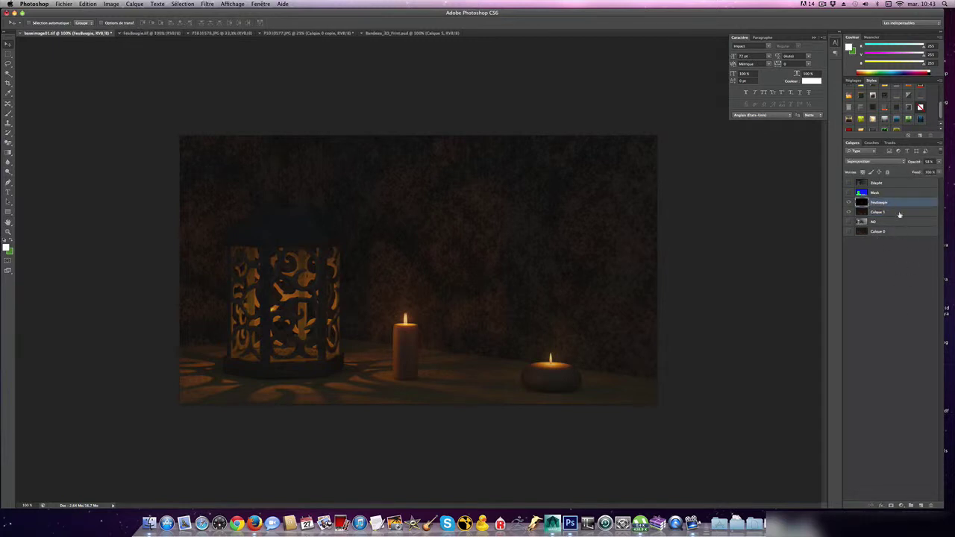
double_click(895, 202)
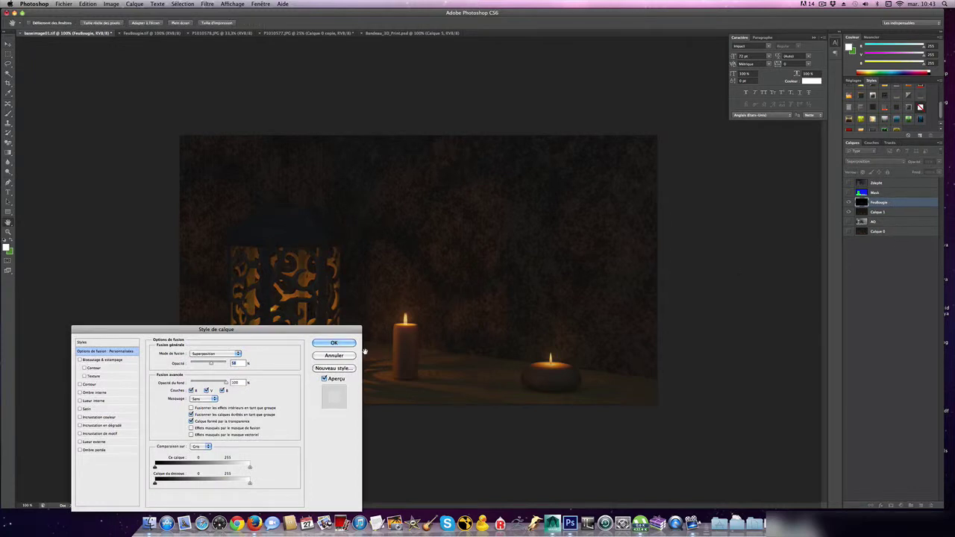
click(333, 344)
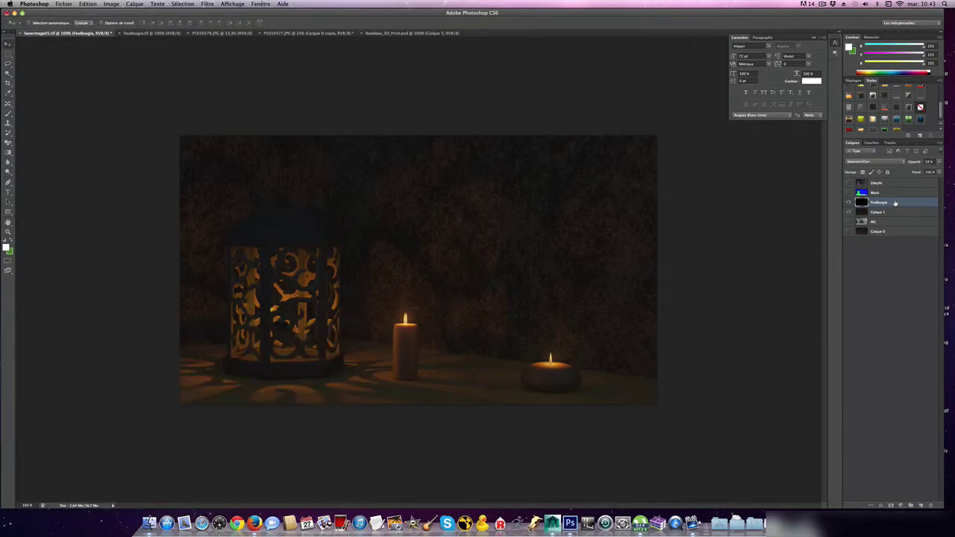
Duplicate the FeuBougie layer and hide the copy
drag(895, 202, 920, 504)
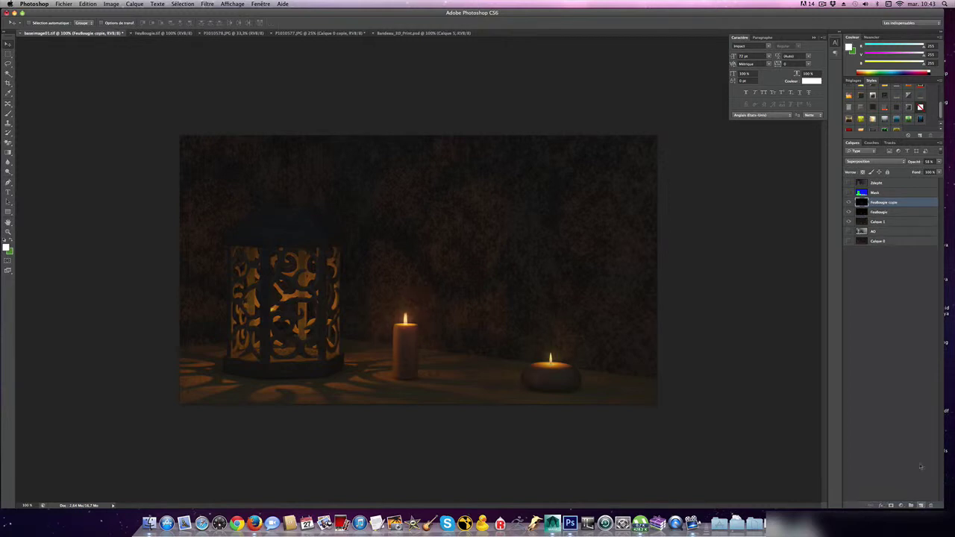
click(850, 202)
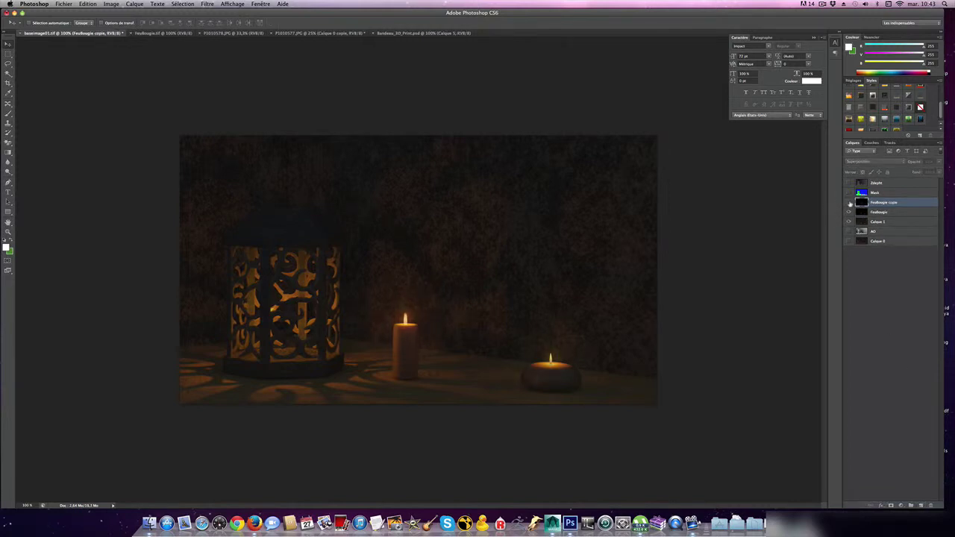
Stamp the visible FeuBougie and Calque 1 layers into a new merged layer above them, and hide the two source layers
shift+click(886, 213)
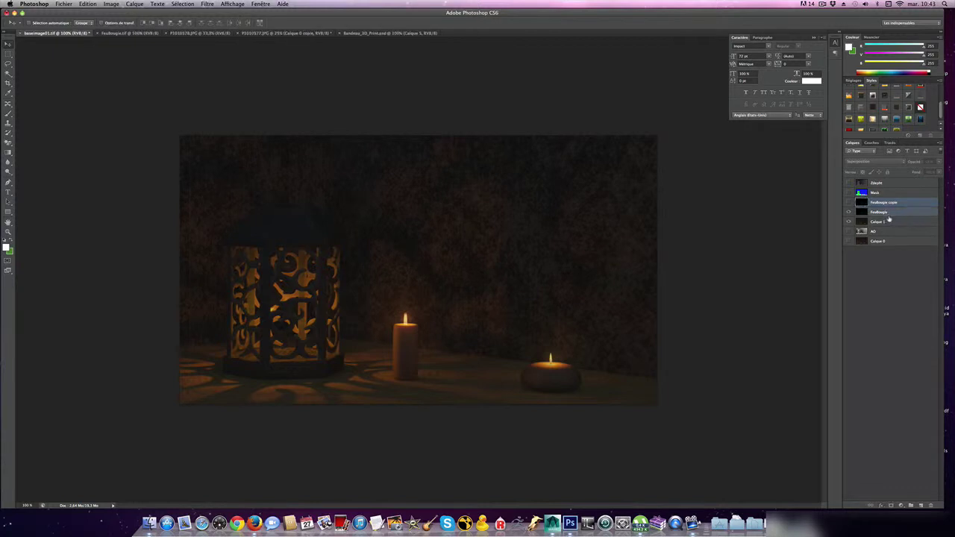
shift+click(886, 221)
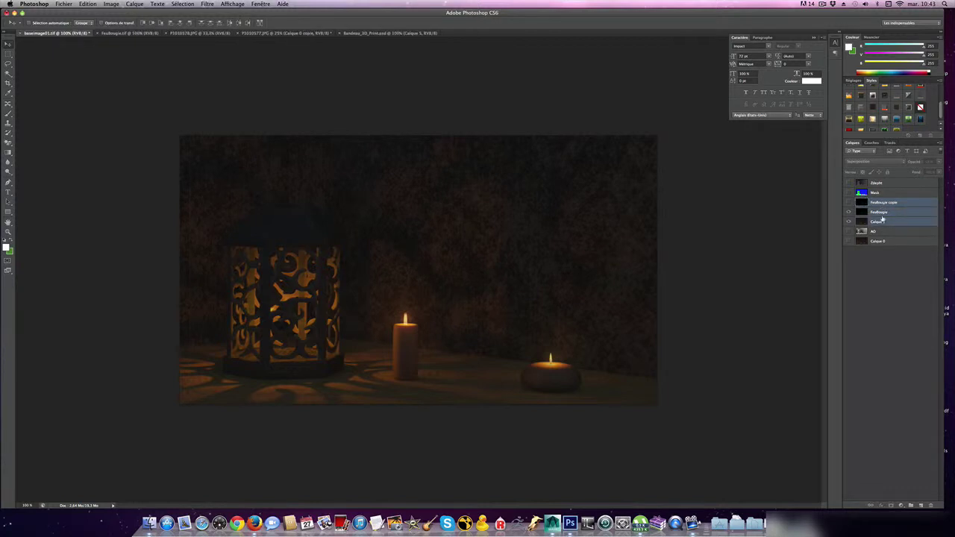
click(882, 215)
shift+click(883, 222)
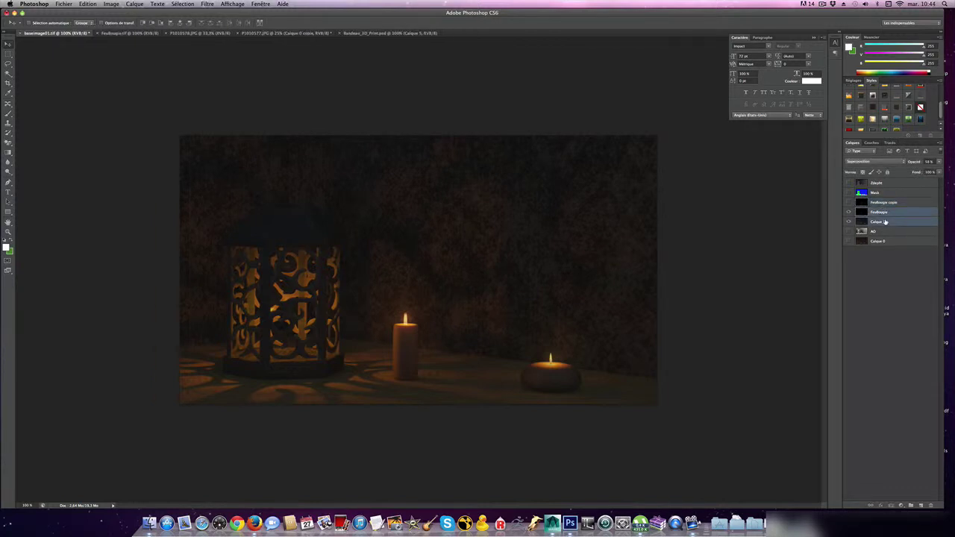
key(super+alt+shift+e)
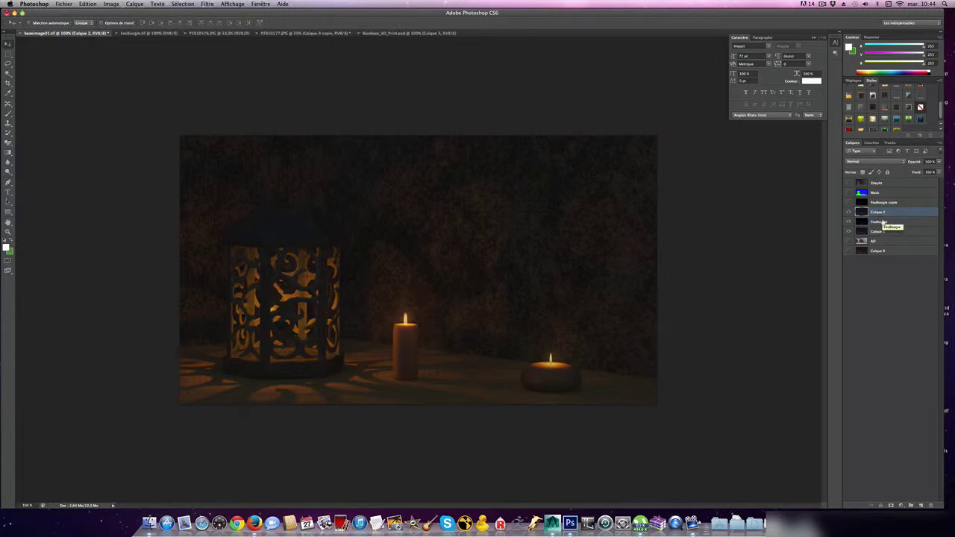
click(849, 223)
click(849, 231)
Add a layer mask to a duplicate of the merged layer Calque 2 and set the Gradient tool to radial
drag(883, 214, 920, 505)
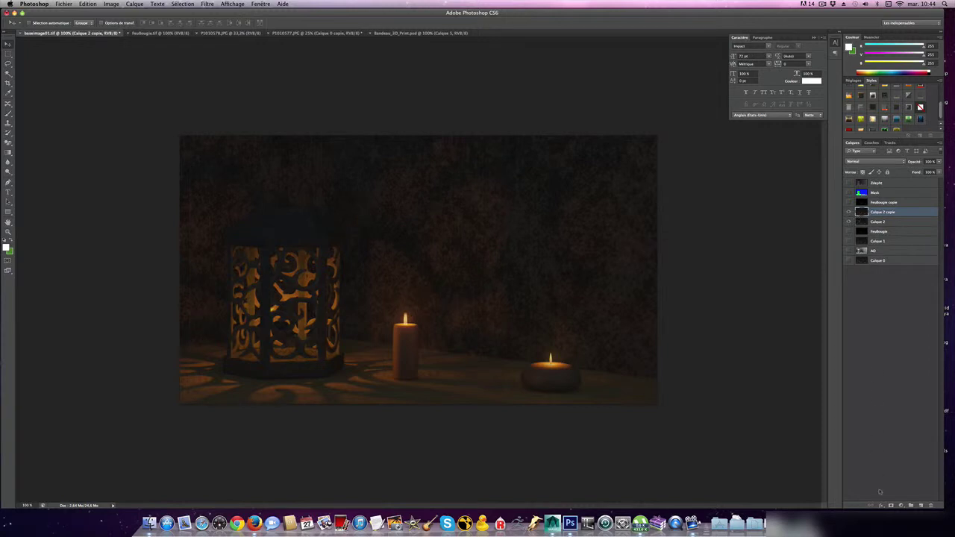
click(890, 505)
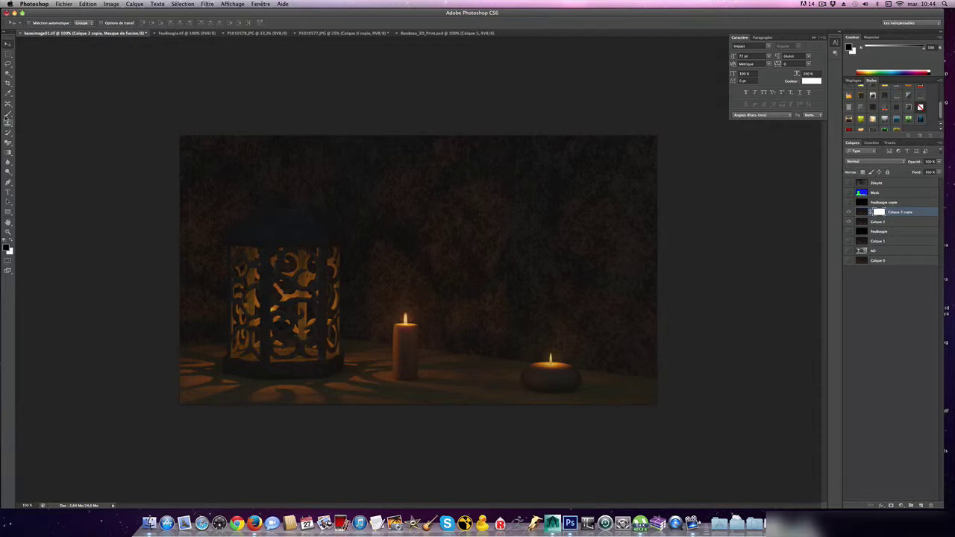
click(7, 152)
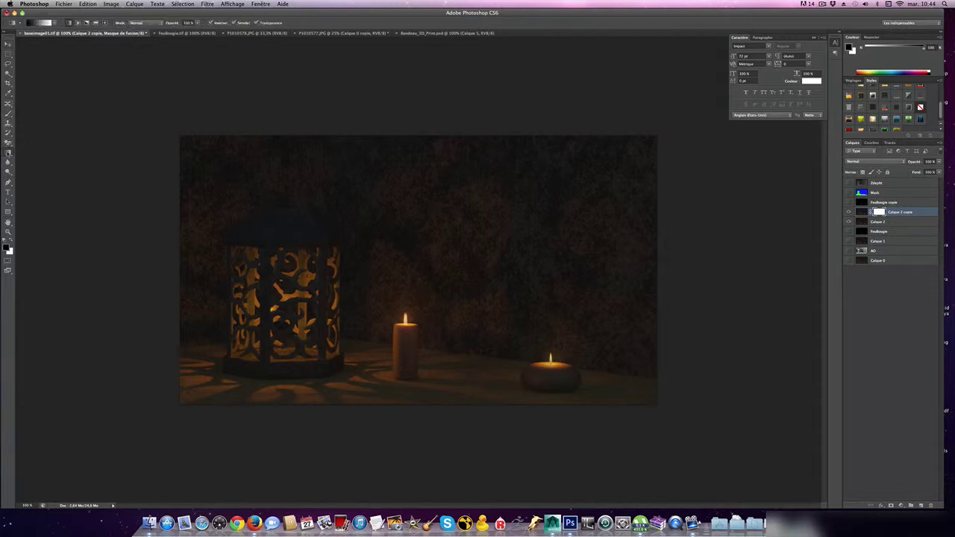
click(77, 22)
Try a radial gradient on the mask of Calque 2 copie around the small round candle and refill the mask
key(super+i)
key(x)
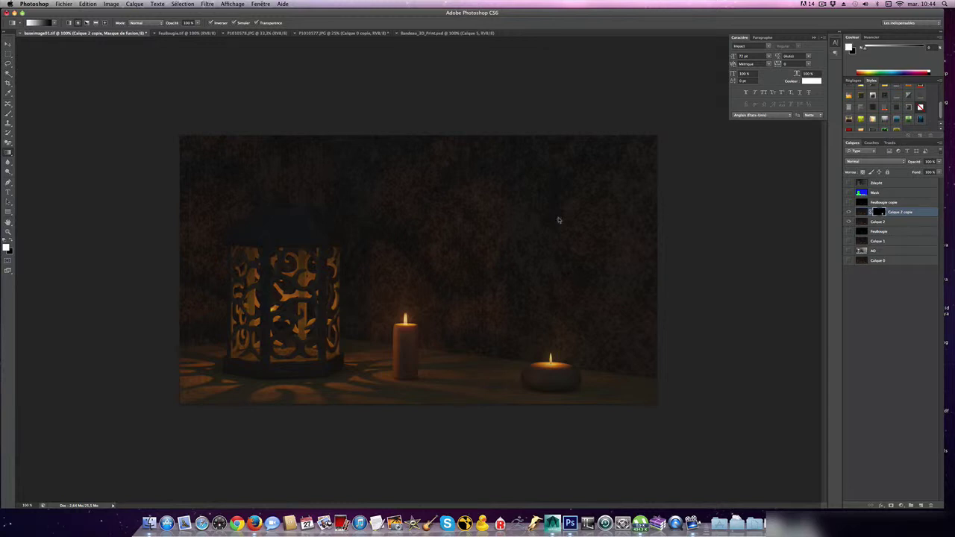
key(shift+BackSpace)
key(Return)
key(x)
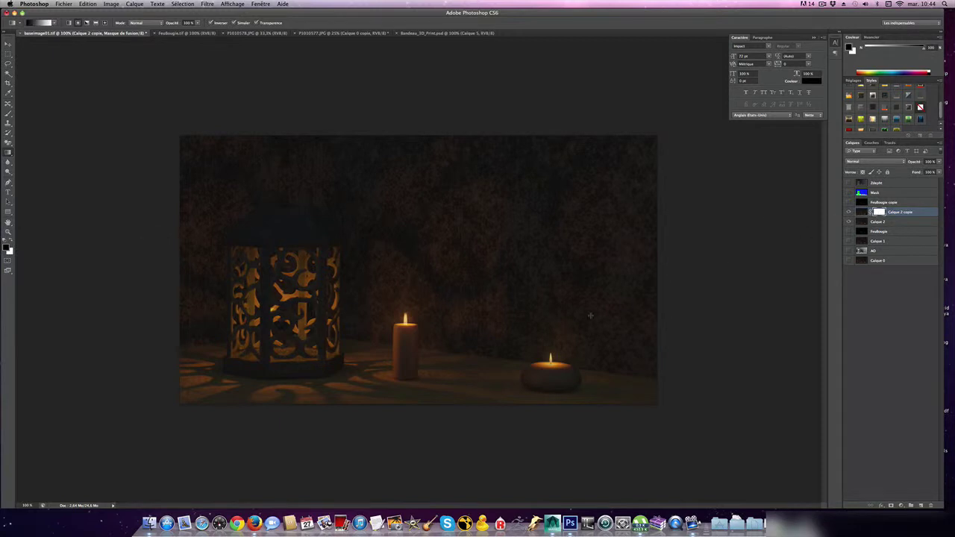
key(alt+BackSpace)
Isolate Calque 2 copie and try several radial gradients on its mask, centred around the small candle's flame
alt+click(849, 222)
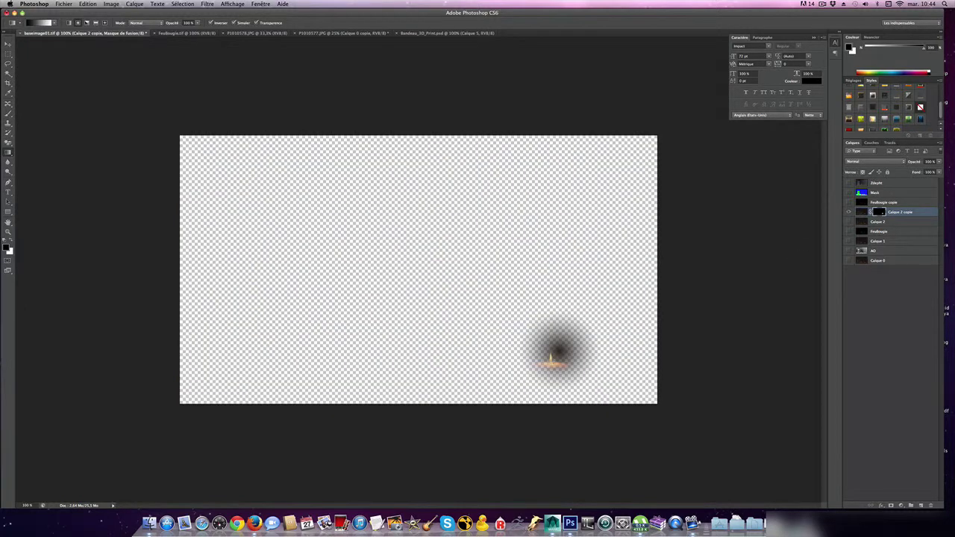
drag(553, 373, 588, 298)
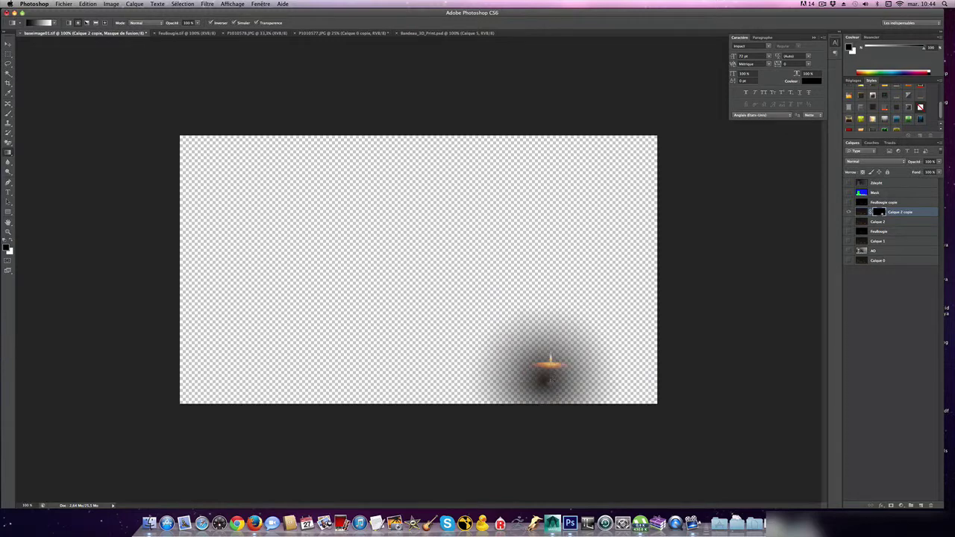
drag(550, 365, 579, 334)
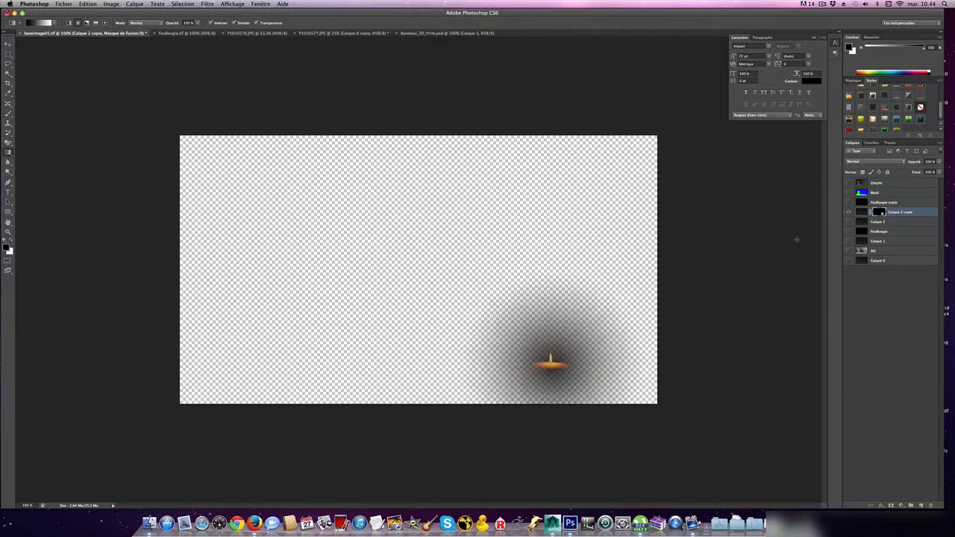
click(849, 212)
click(849, 213)
drag(576, 340, 447, 395)
key(x)
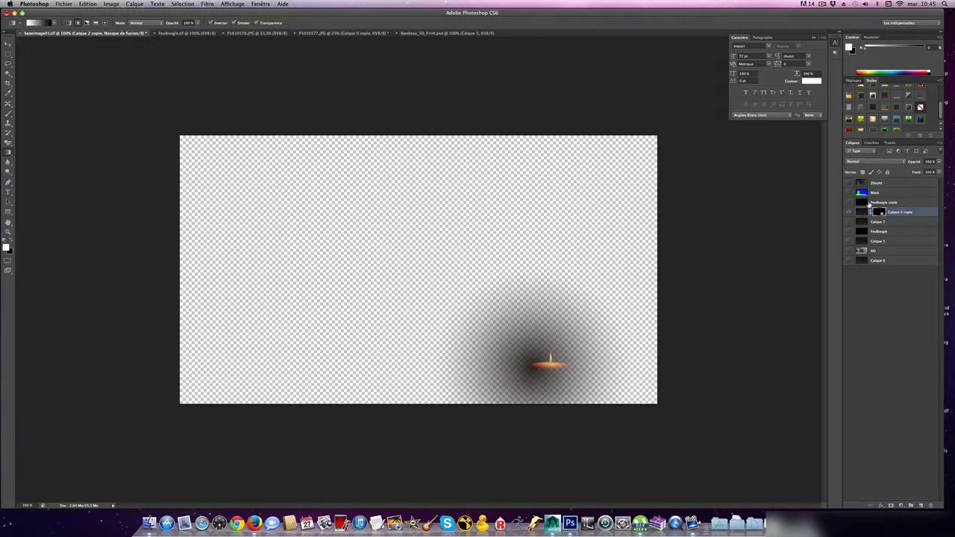
Reset the mask of Calque 2 copie by filling it at 100 % opacity with white, then with black
key(shift+BackSpace)
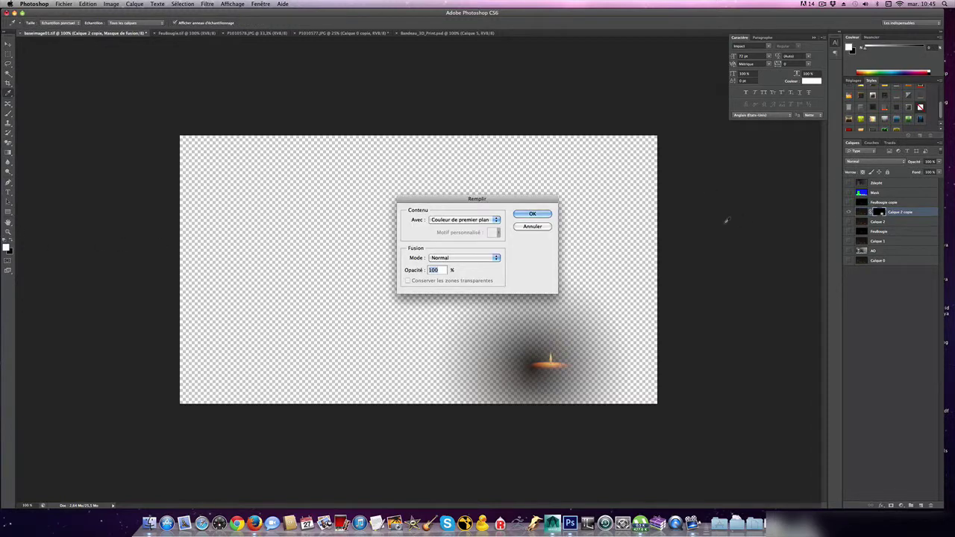
key(Return)
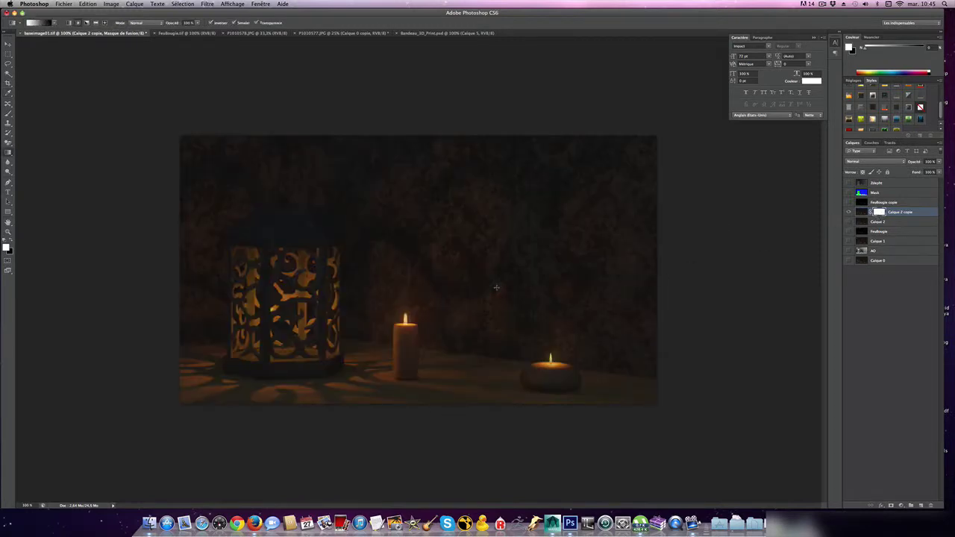
key(x)
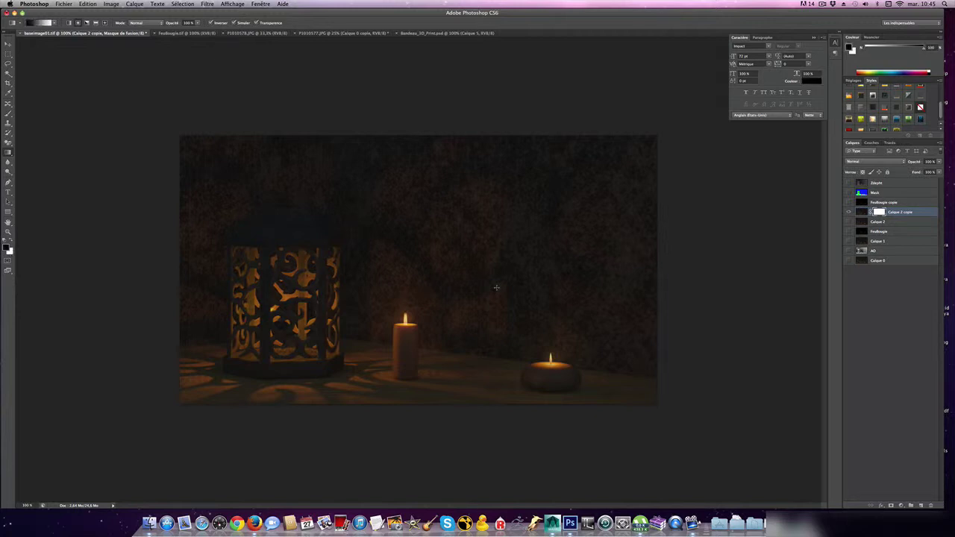
key(shift+BackSpace)
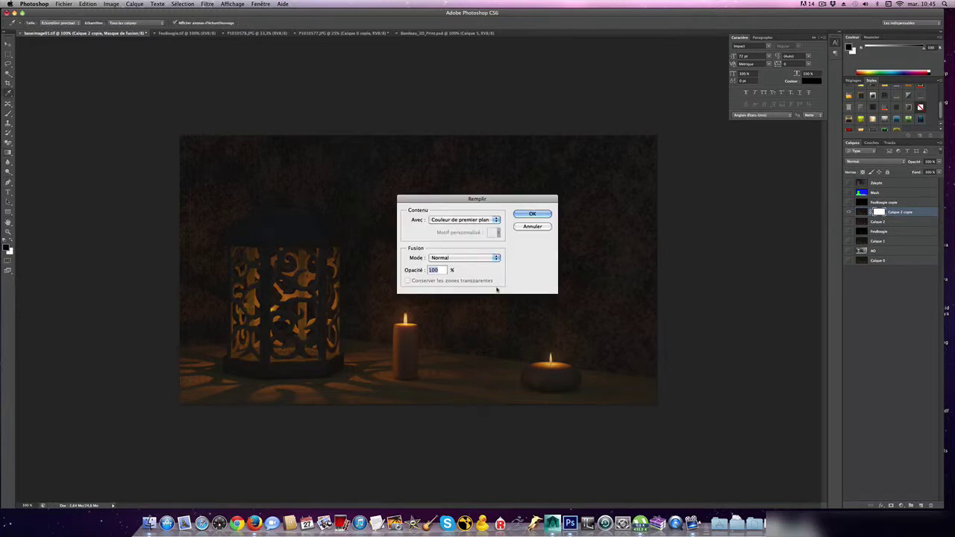
key(Return)
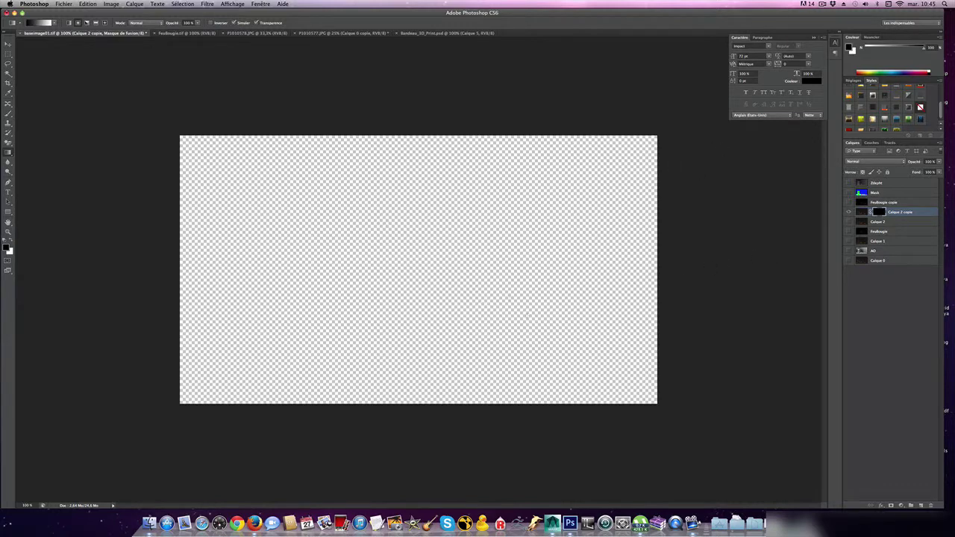
Try radial mask gradients around the small candle with Inverser turned off, using black and then white as the foreground colour
drag(579, 309, 517, 373)
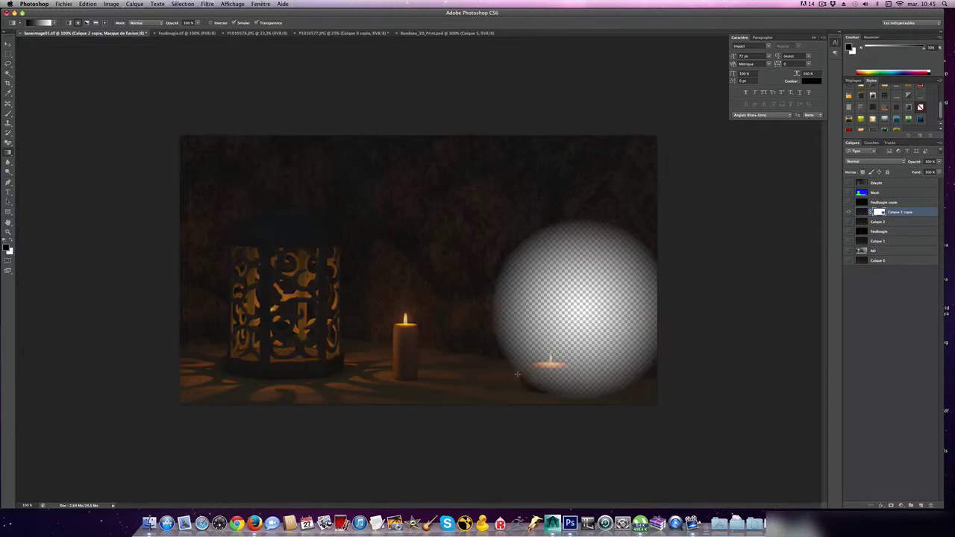
key(x)
mouse_move(532, 382)
mouse_down()
mouse_move(551, 390)
mouse_move(586, 319)
mouse_up()
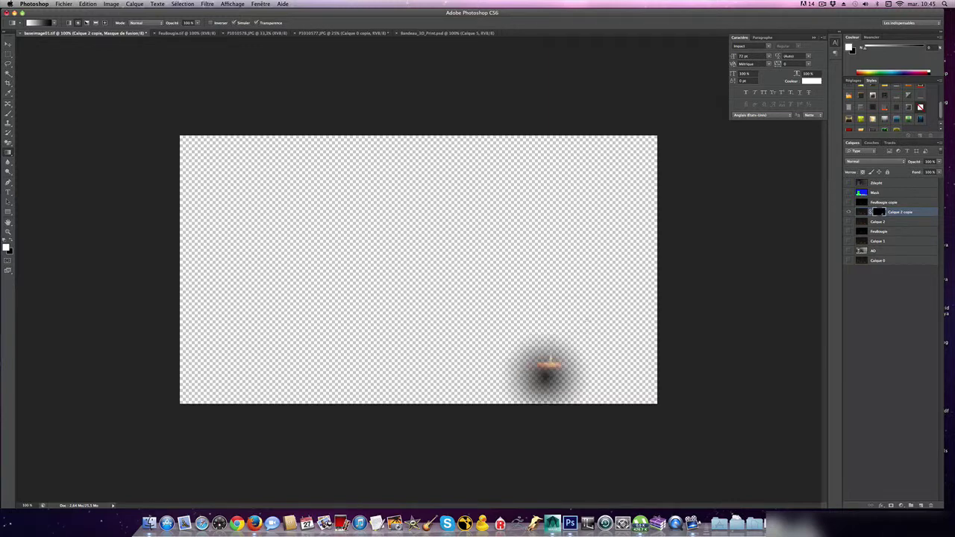
drag(551, 373, 593, 328)
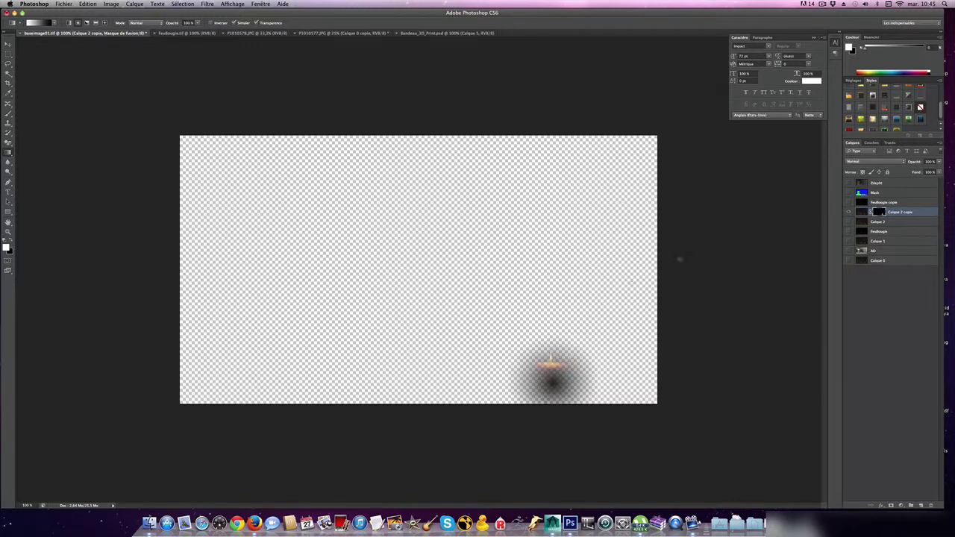
Show Calque 2 again, refill the mask of Calque 2 copie with white and turn the gradient's Inverser option back on
click(849, 223)
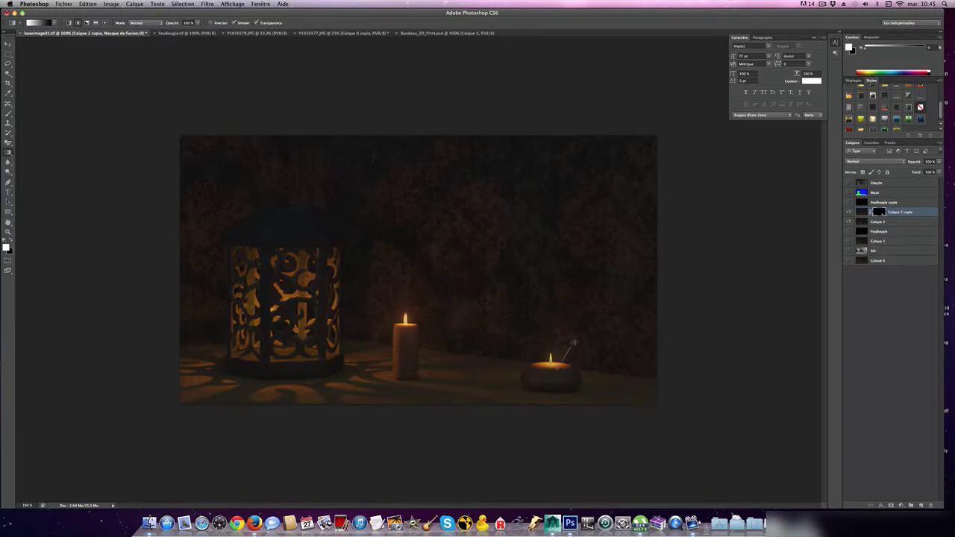
drag(558, 361, 575, 342)
key(shift+F5)
key(Return)
click(211, 23)
Show the FeuBougie copie layer and compare the image with it hidden and shown
click(850, 213)
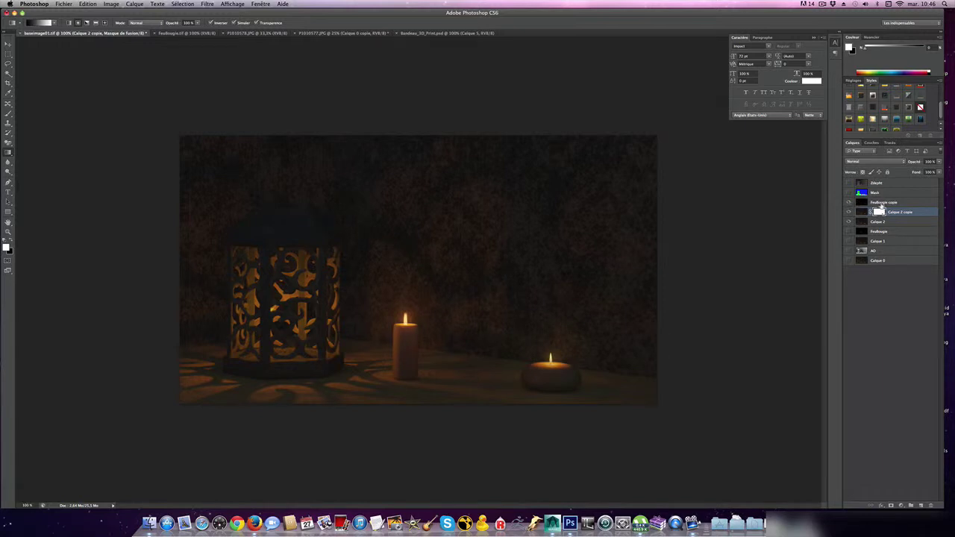
click(882, 203)
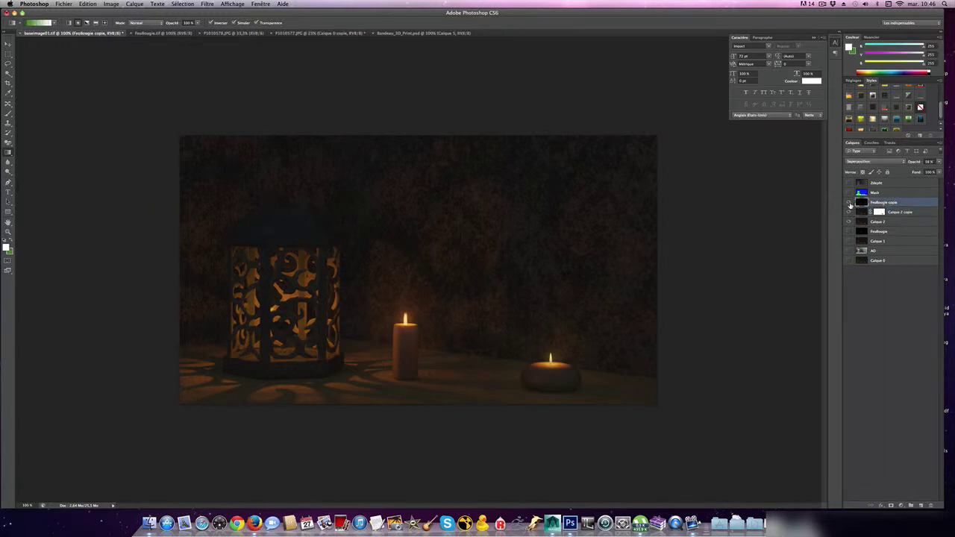
click(849, 203)
click(849, 203)
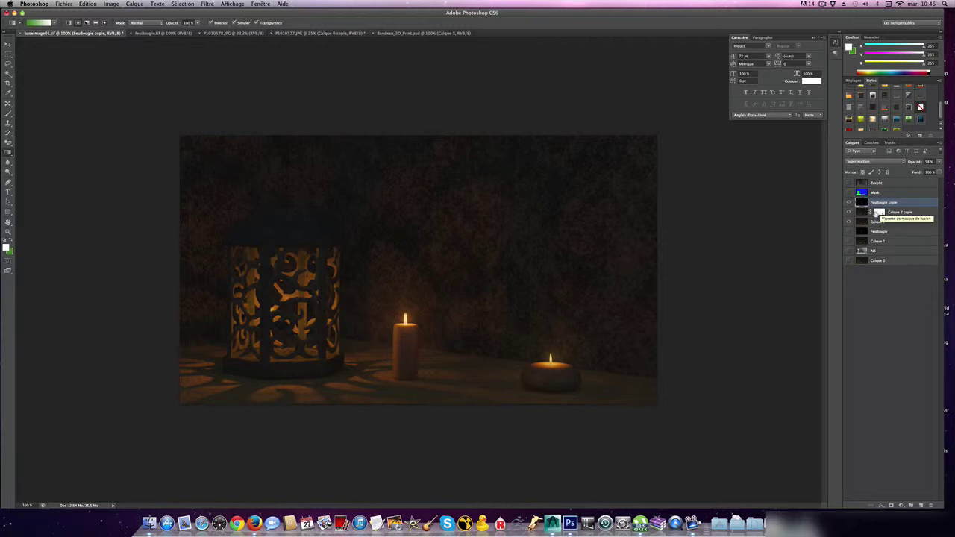
Add a new layer above FeuBougie copie and fill it with the white foreground colour at 100 % opacity
click(920, 505)
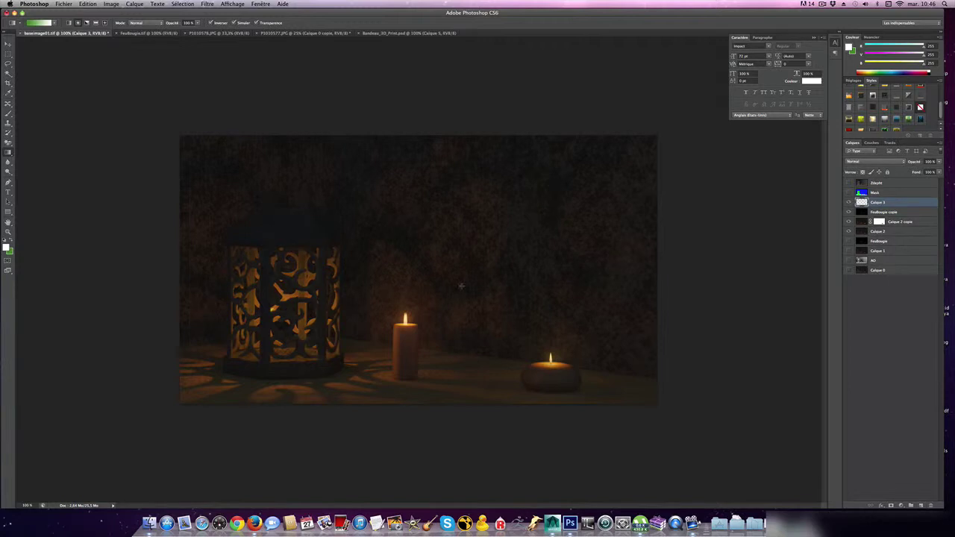
key(shift+BackSpace)
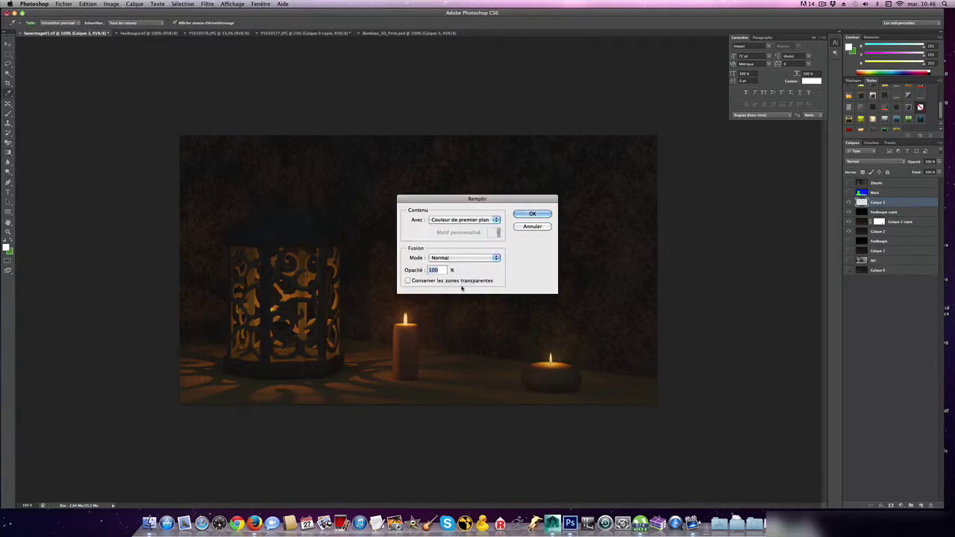
key(Return)
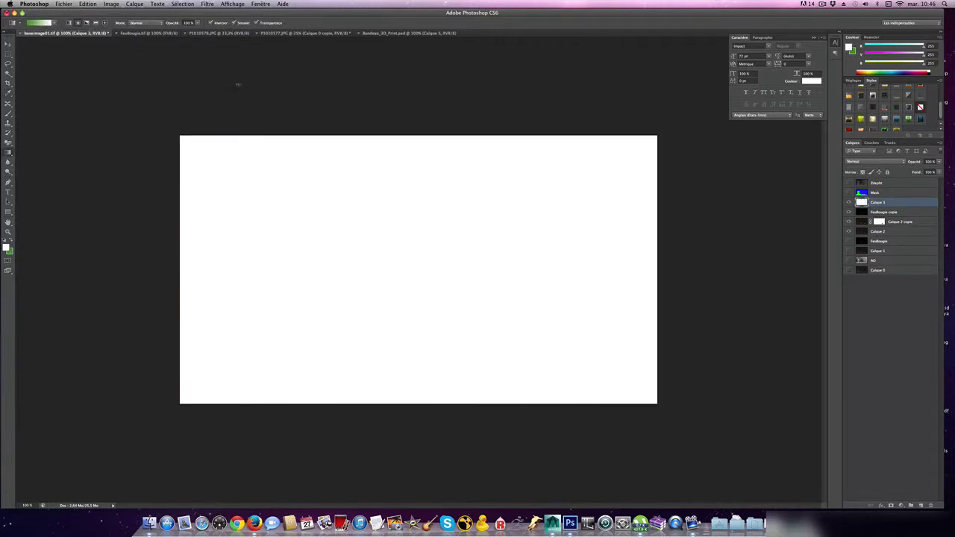
Darken the edges of the white Calque 3 with a custom lens-correction vignette, Quantité -78 and Milieu +17
click(206, 3)
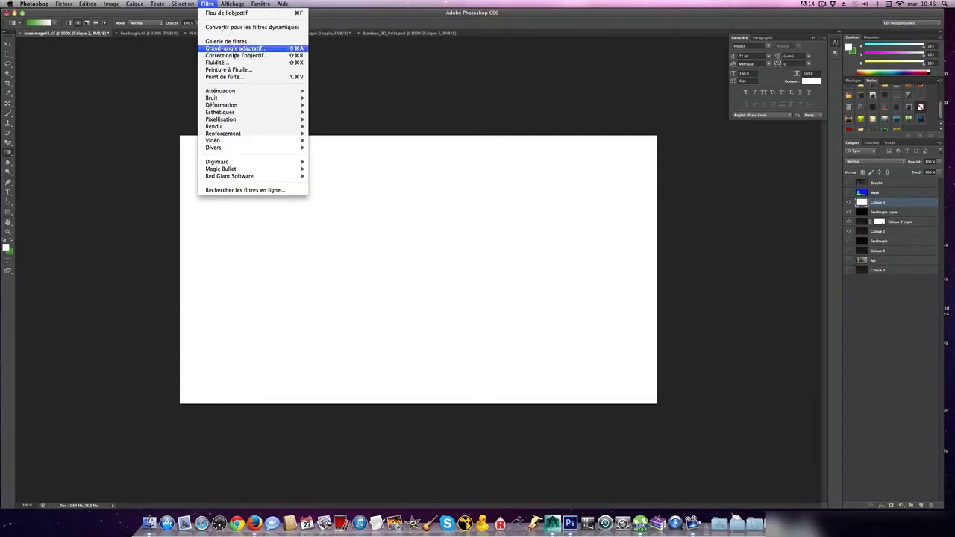
mouse_move(232, 98)
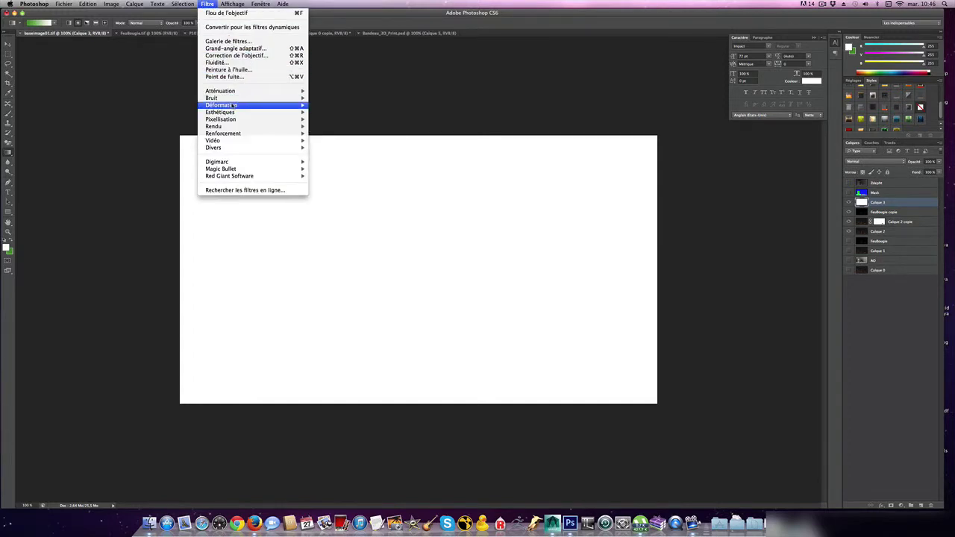
click(228, 56)
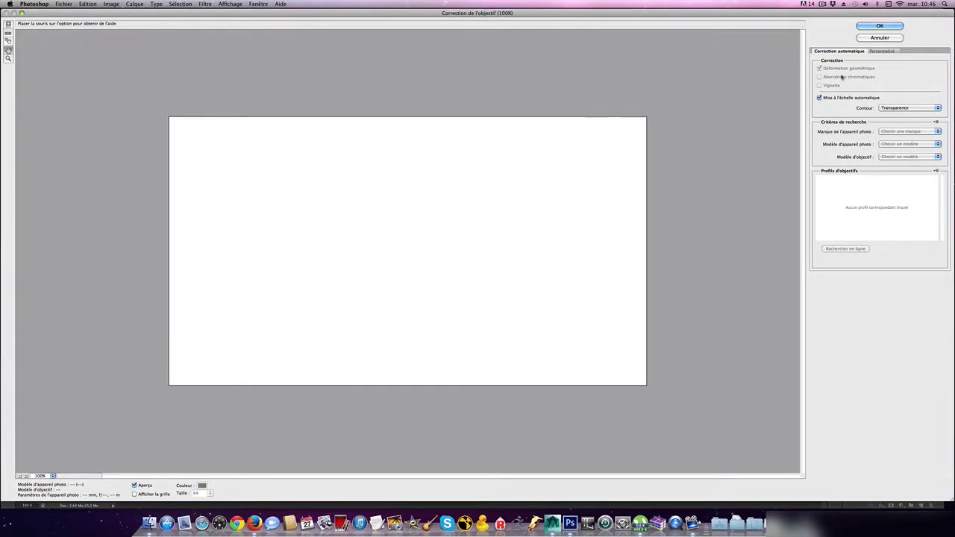
click(879, 52)
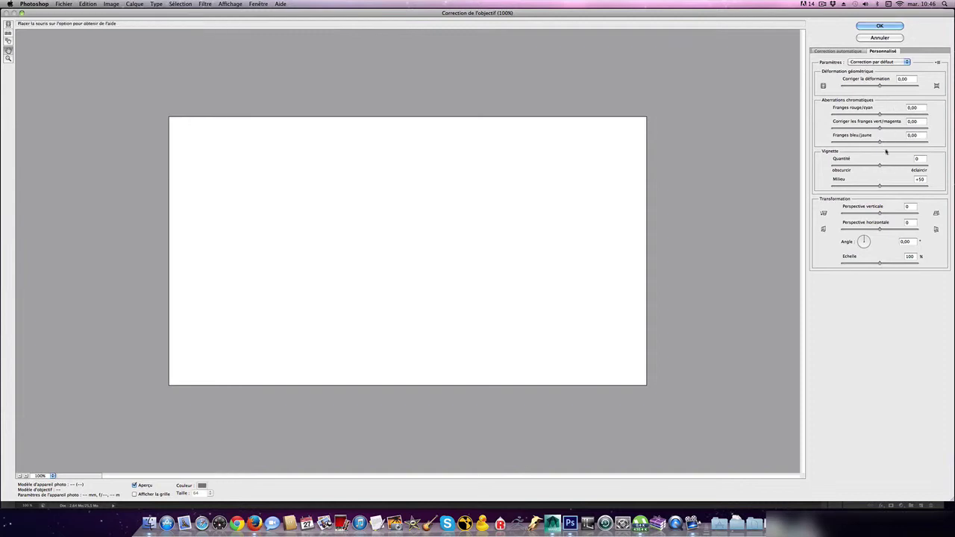
drag(880, 167, 849, 191)
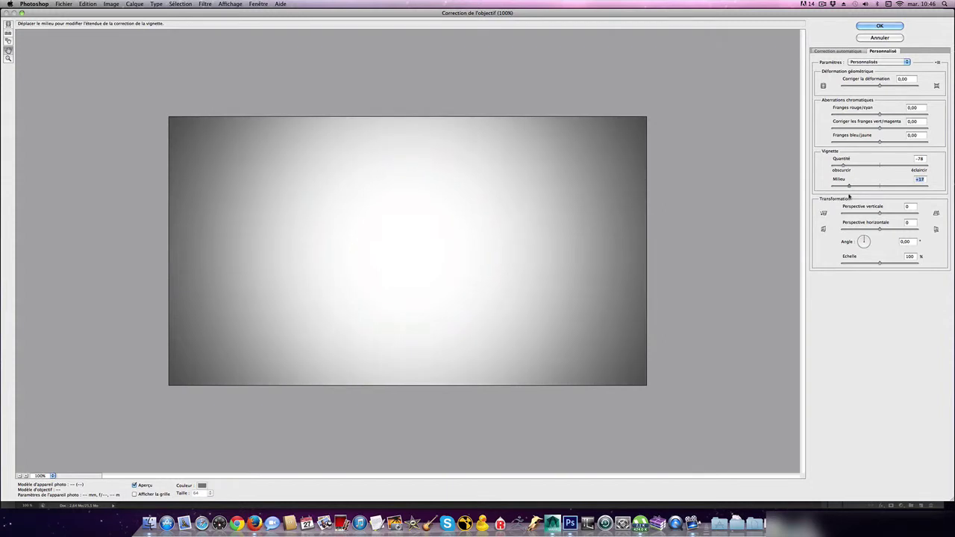
click(879, 26)
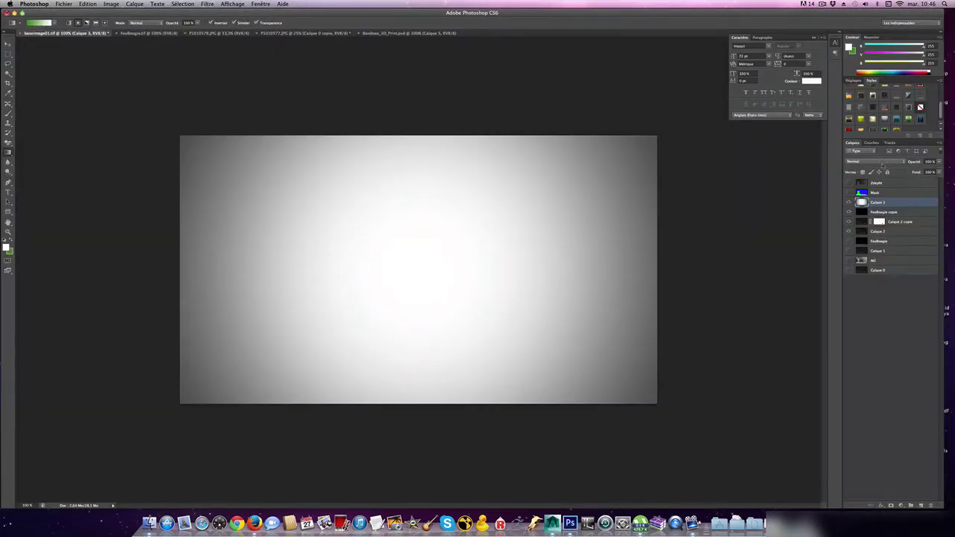
Set Calque 3's blending mode to Produit and compare the image with the vignette hidden and shown
click(879, 162)
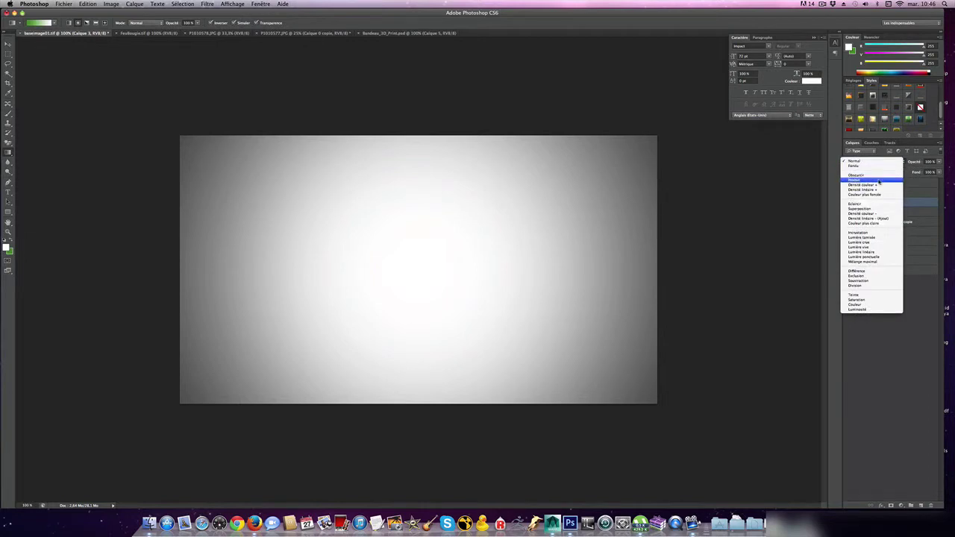
click(879, 181)
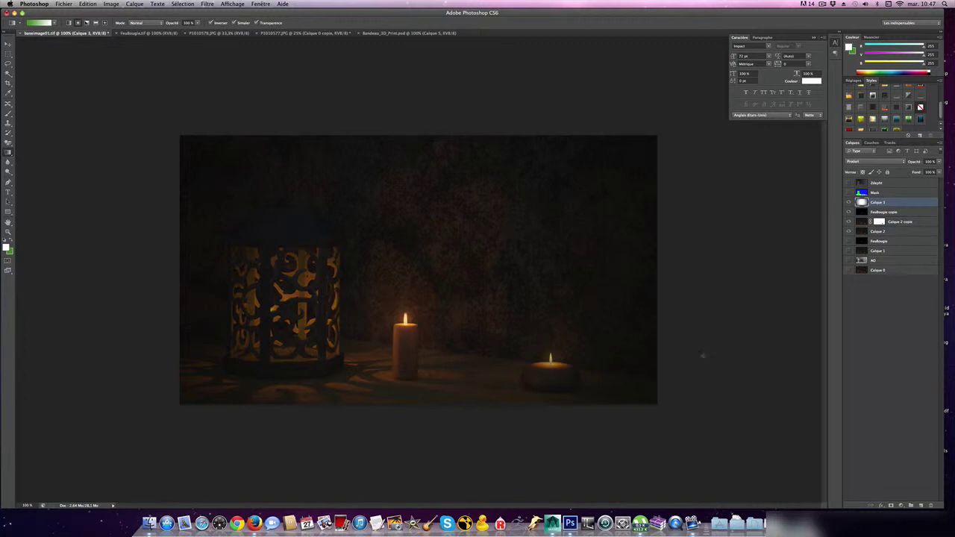
click(850, 202)
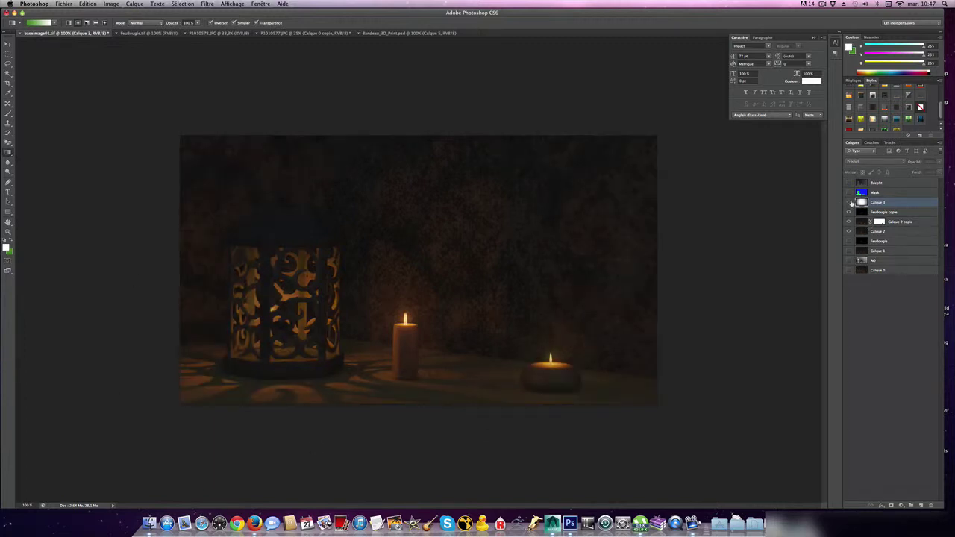
click(850, 202)
click(850, 202)
click(850, 202)
click(849, 202)
click(850, 202)
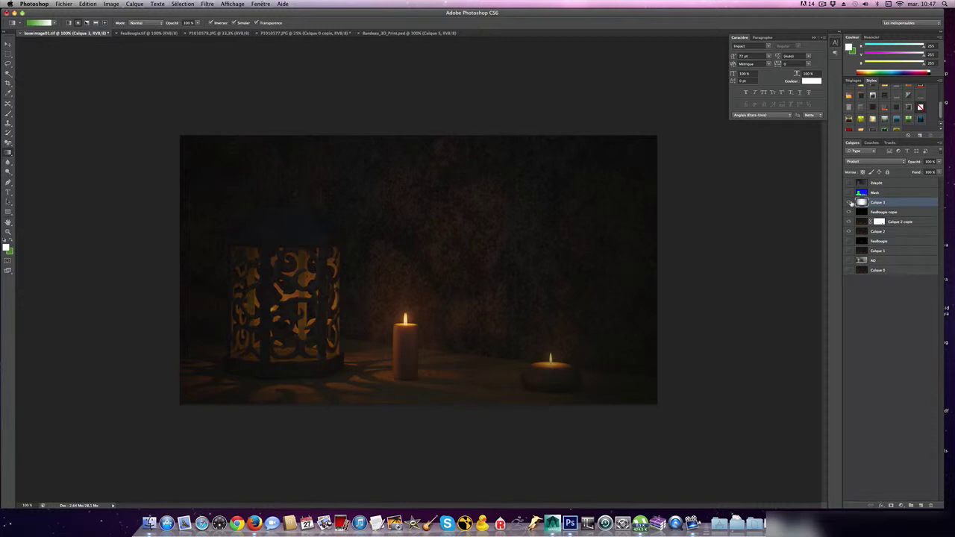
Make the Mask layer active and visible over the scene
click(871, 142)
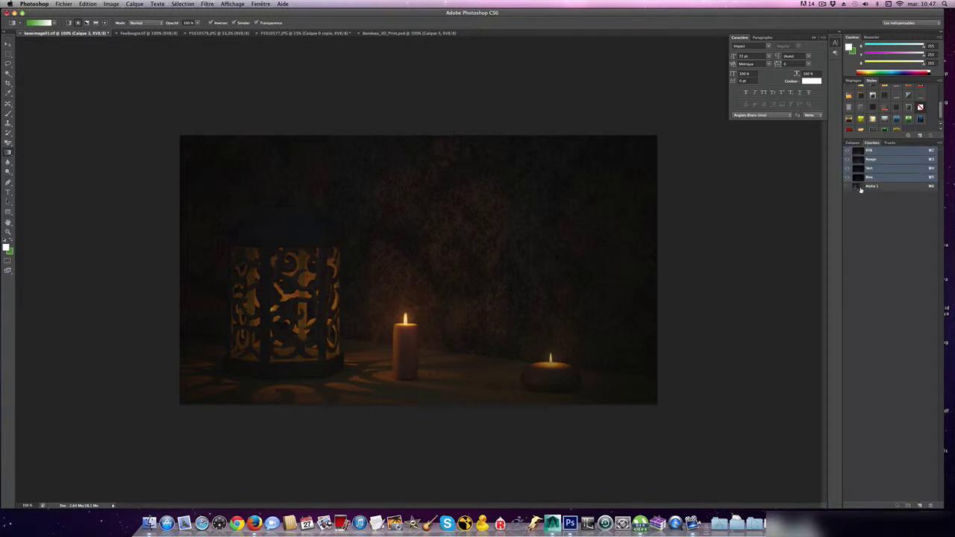
click(853, 142)
click(884, 193)
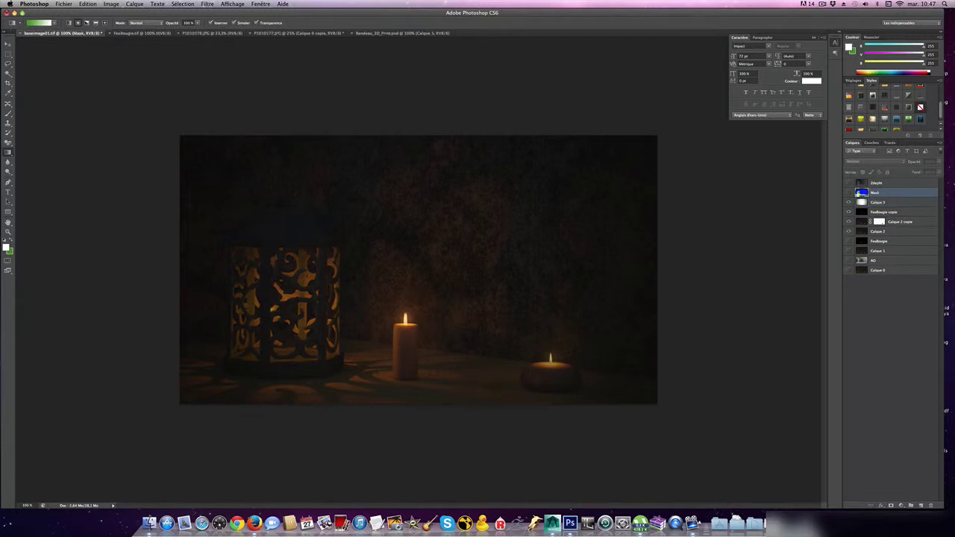
click(848, 193)
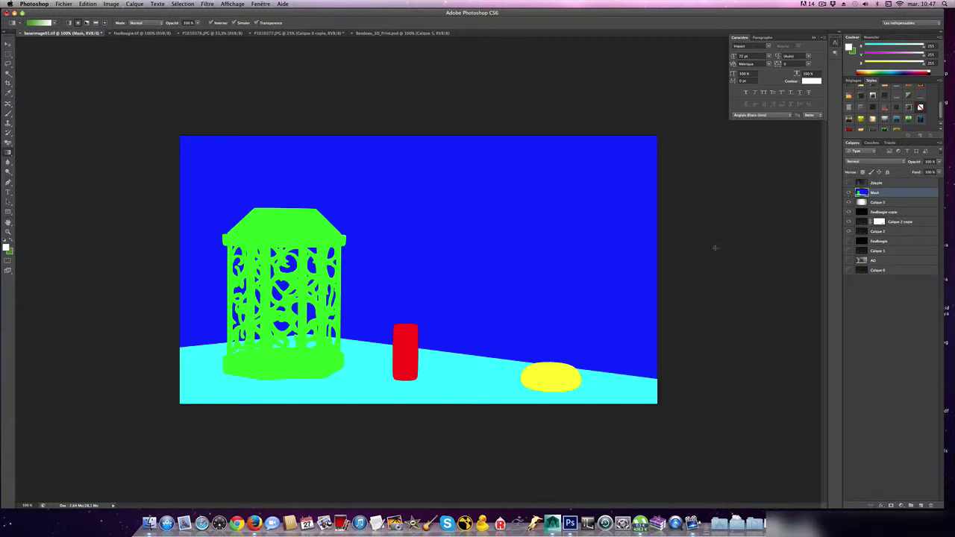
Select the green lantern area of Mask with the Magic Wand and carry that selection over to Calque 2 with Mask hidden
click(9, 73)
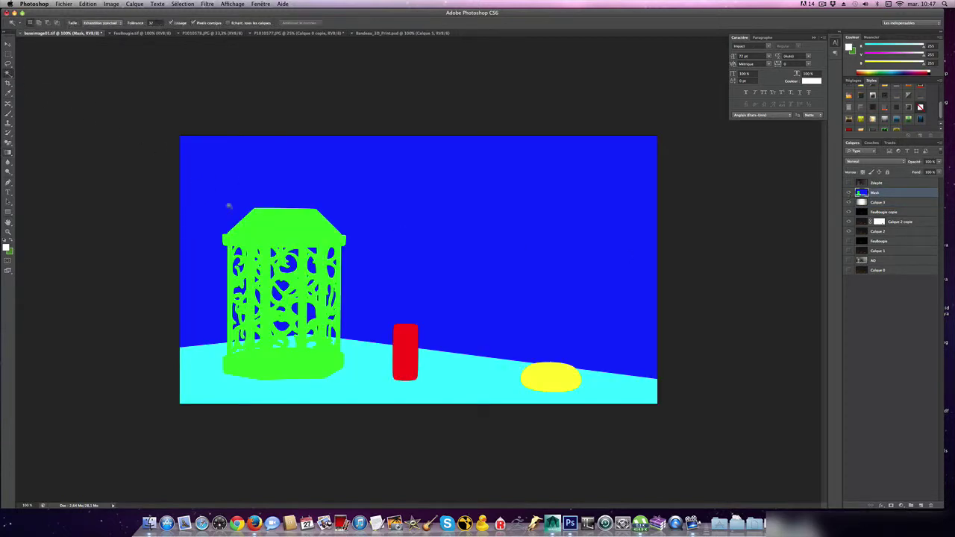
click(300, 230)
click(468, 292)
click(405, 351)
click(464, 382)
click(285, 243)
key(super+d)
click(319, 228)
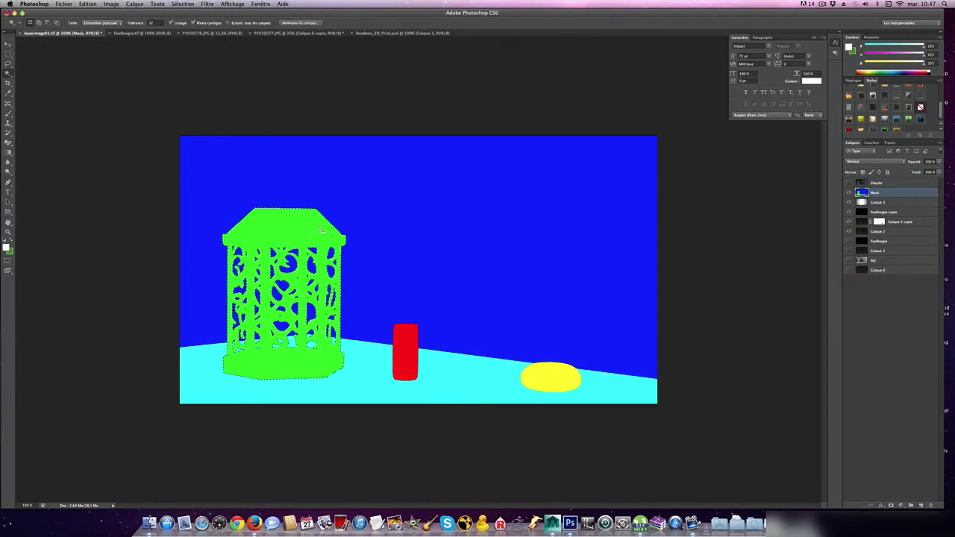
click(848, 193)
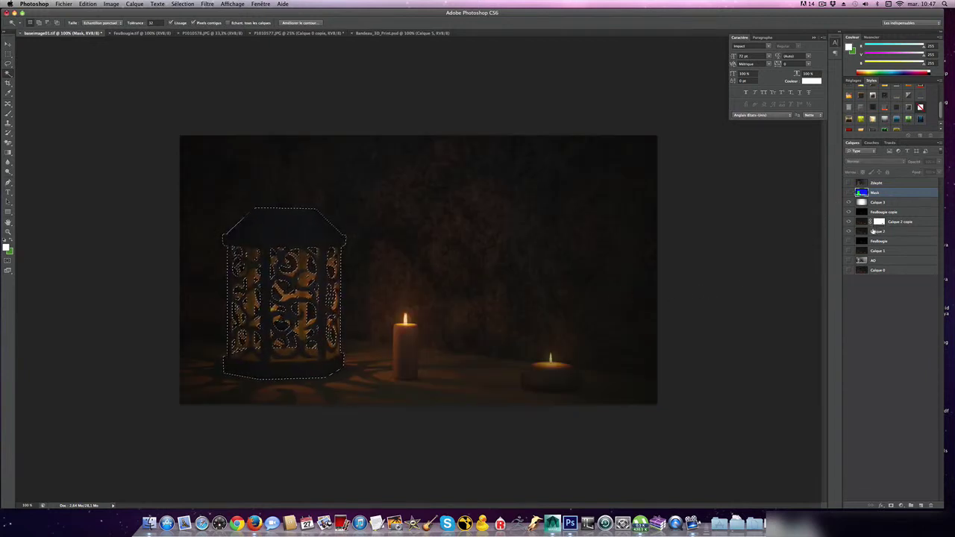
click(873, 231)
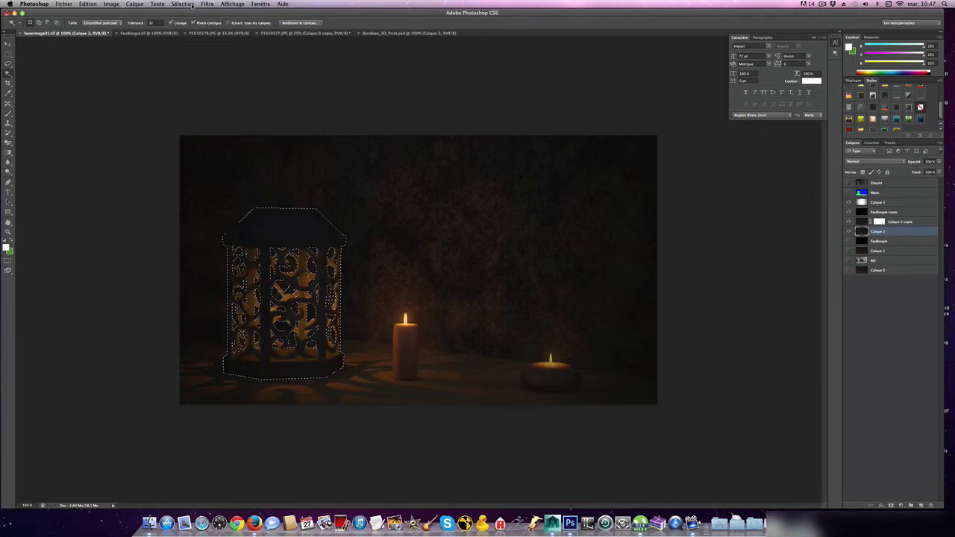
click(183, 4)
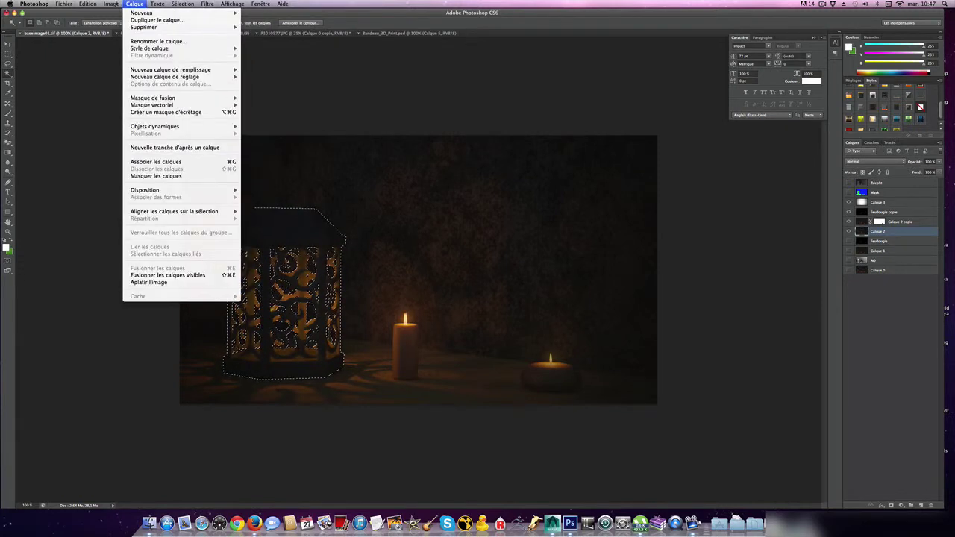
mouse_move(124, 28)
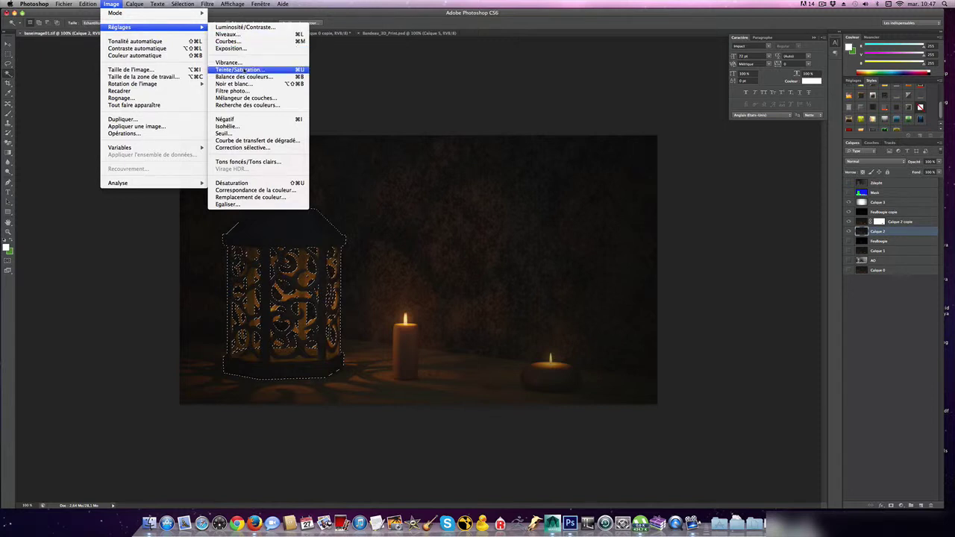
click(241, 65)
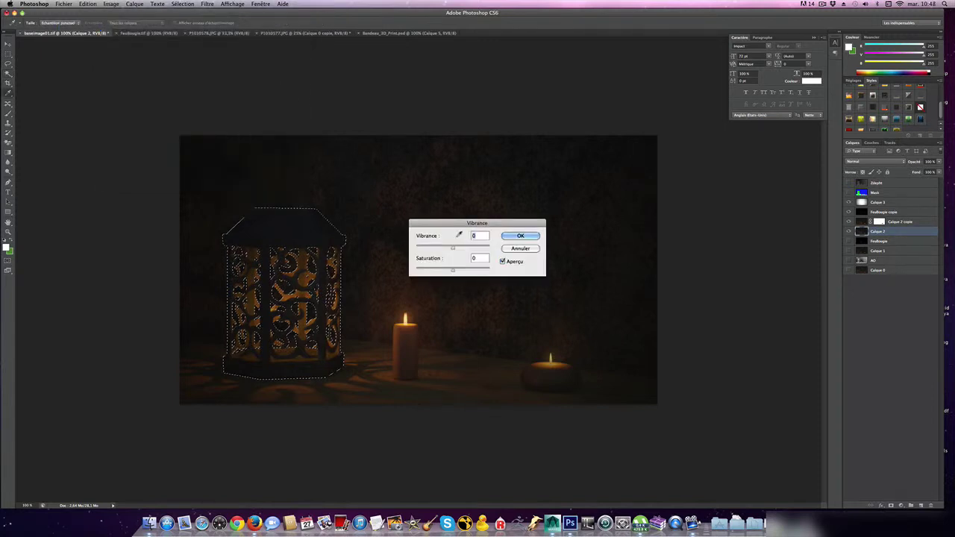
drag(454, 248, 467, 270)
click(512, 249)
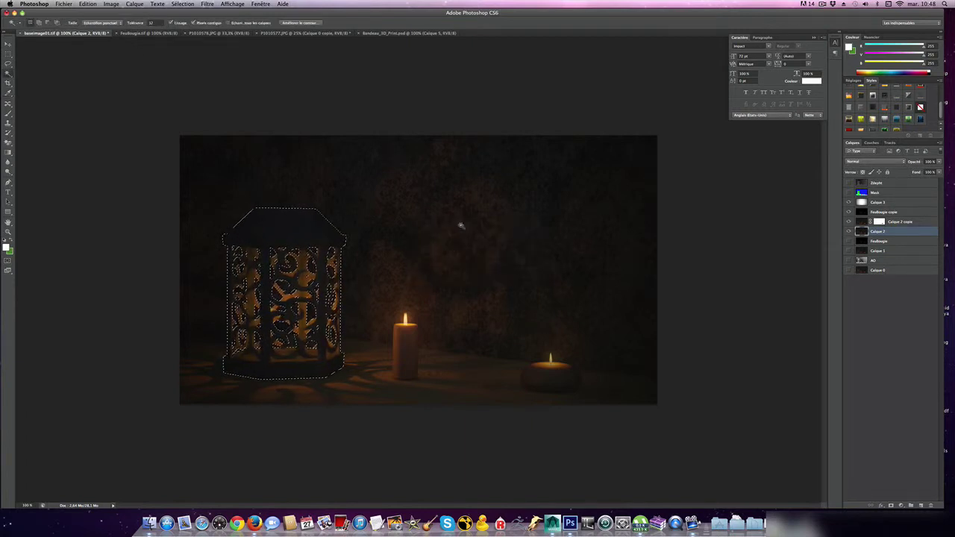
Apply Niveaux to the selected lantern on Calque 2 with midtones 1,96, input white 148 and output white 98, then deselect it
click(112, 5)
mouse_move(128, 30)
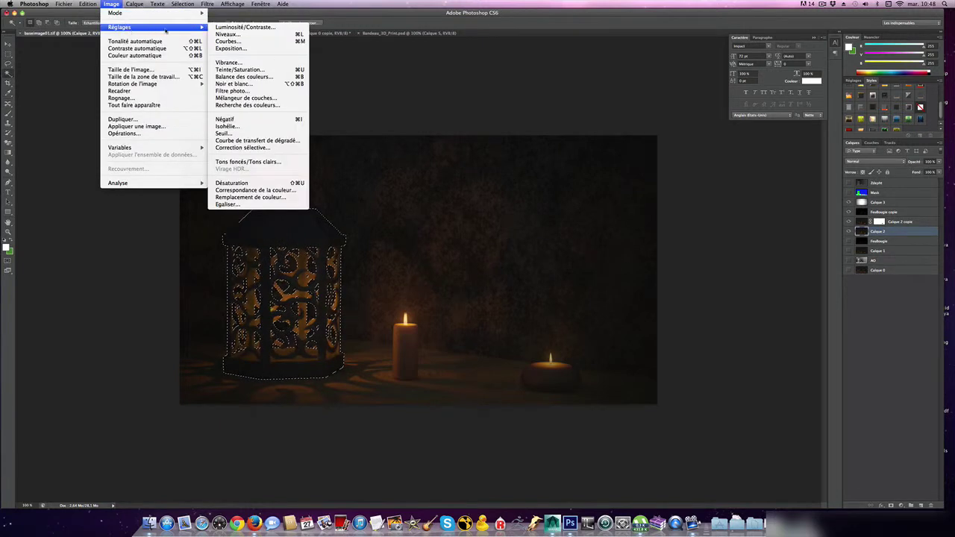
click(222, 34)
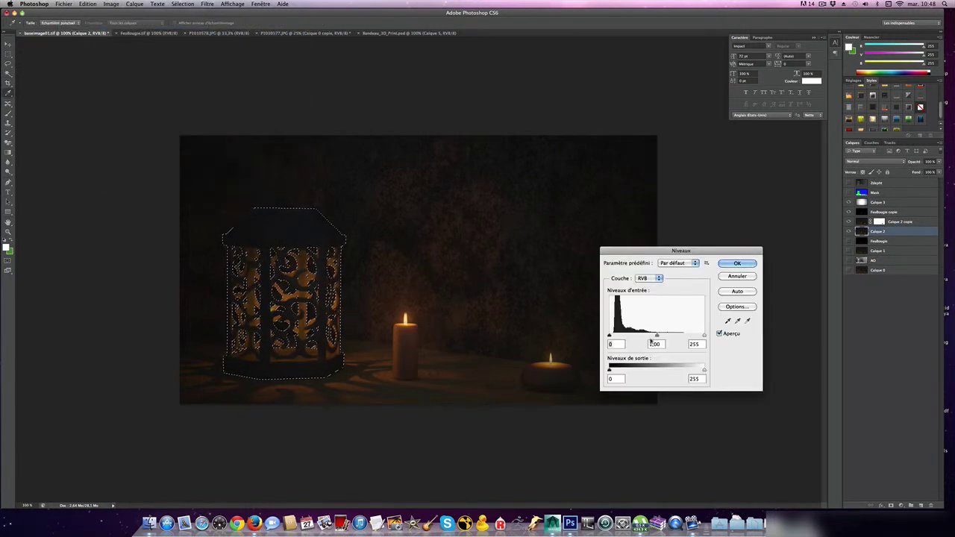
drag(655, 338, 633, 337)
drag(702, 337, 664, 337)
drag(703, 370, 645, 370)
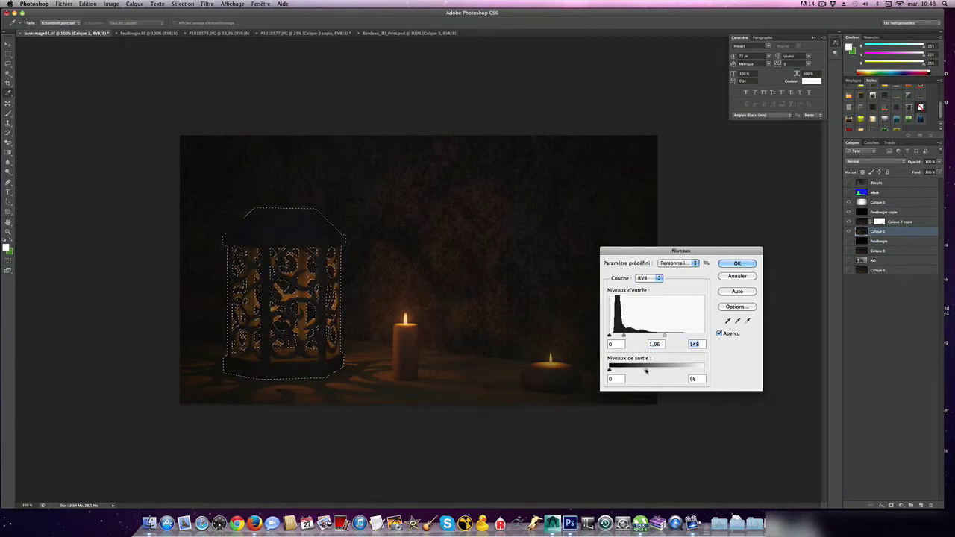
click(748, 266)
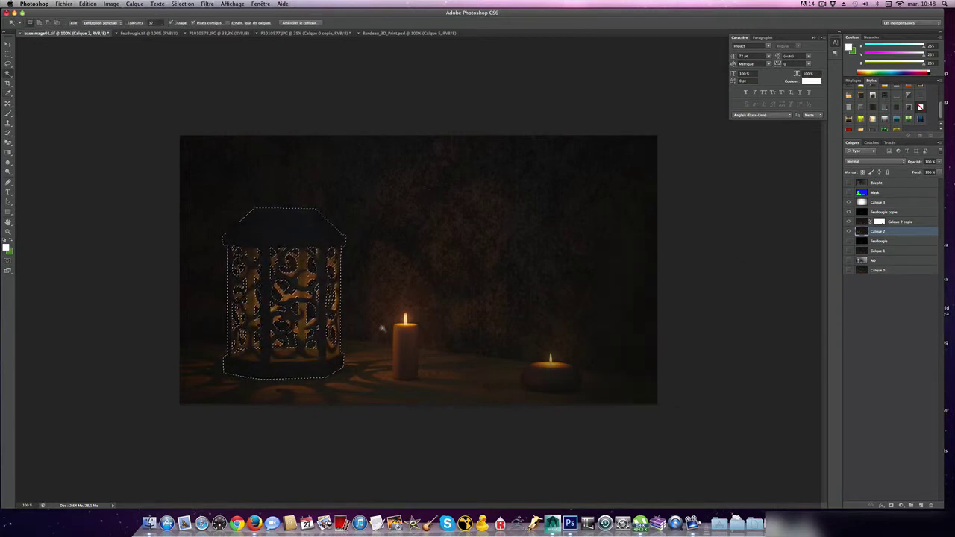
click(850, 232)
click(849, 231)
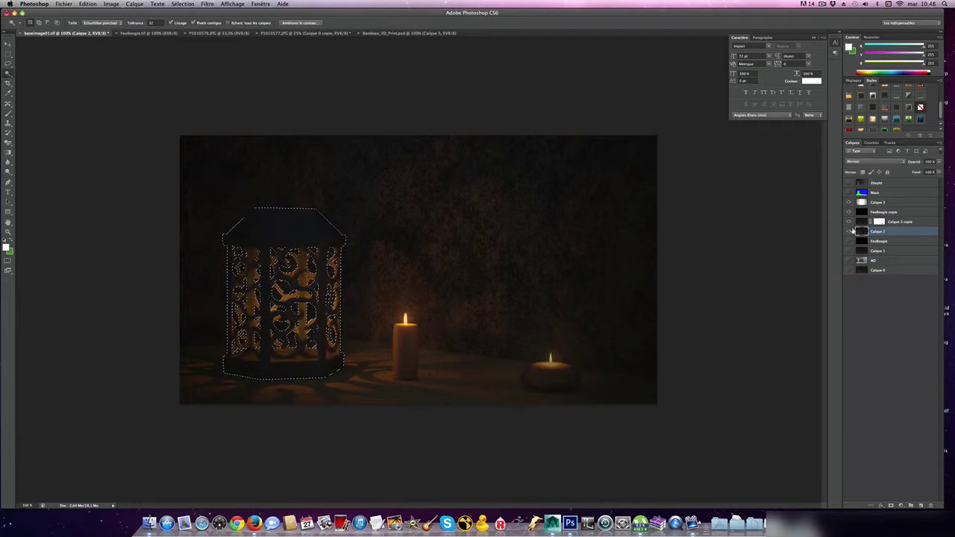
click(77, 119)
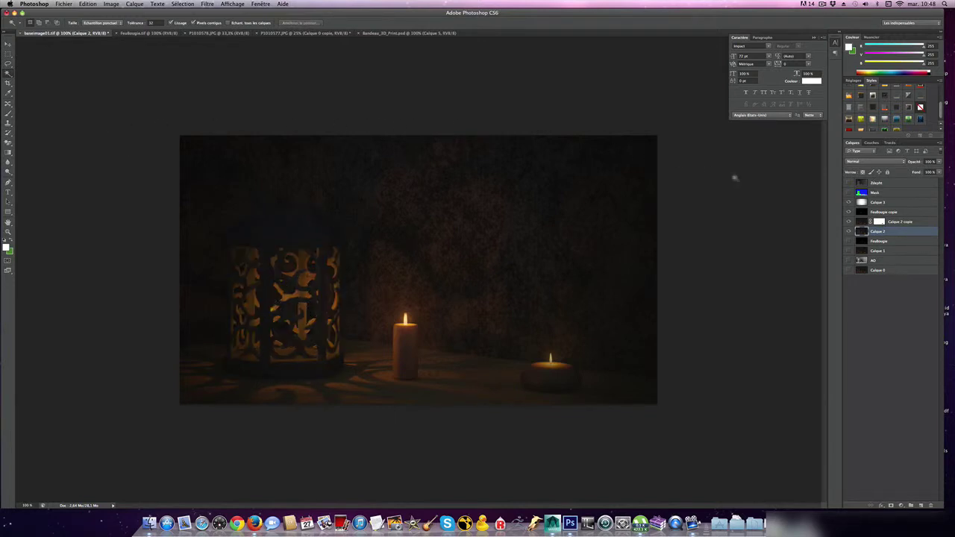
Show the Mask layer and select the red candle, blue wall and cyan table areas in turn with the Magic Wand
click(862, 193)
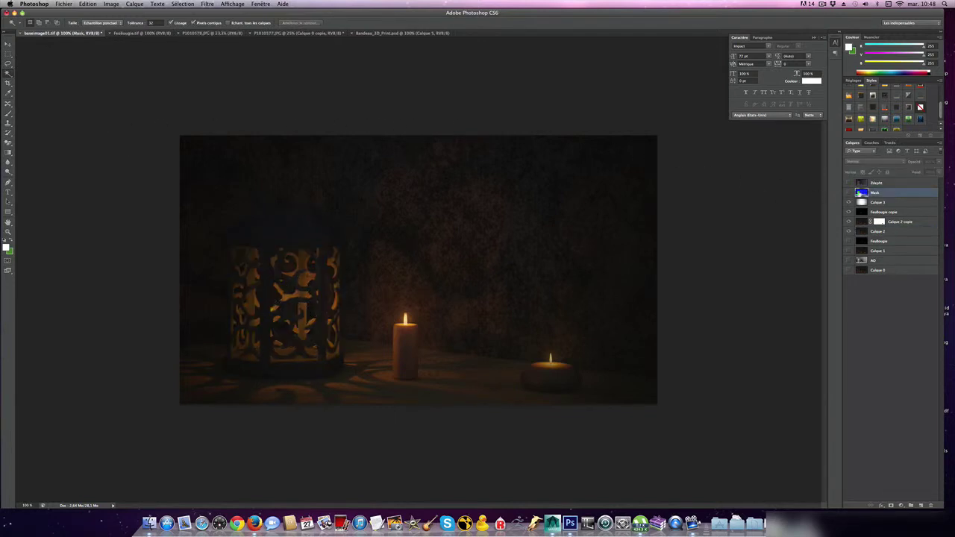
click(848, 194)
click(413, 347)
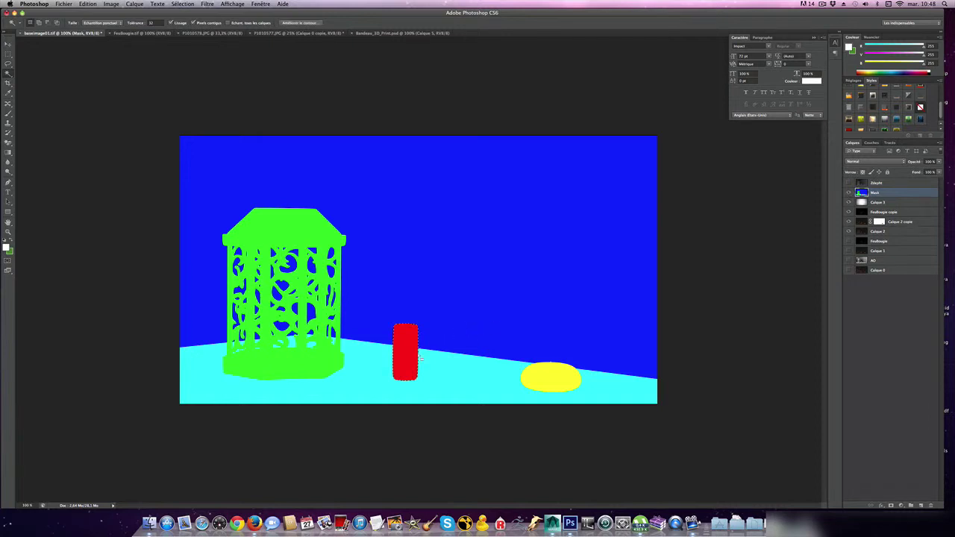
click(514, 384)
shift+click(330, 177)
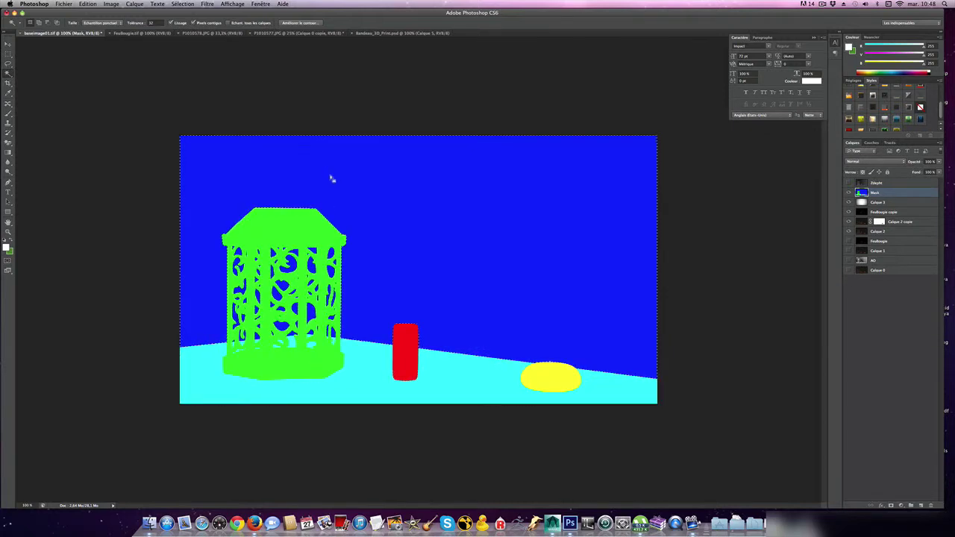
click(466, 396)
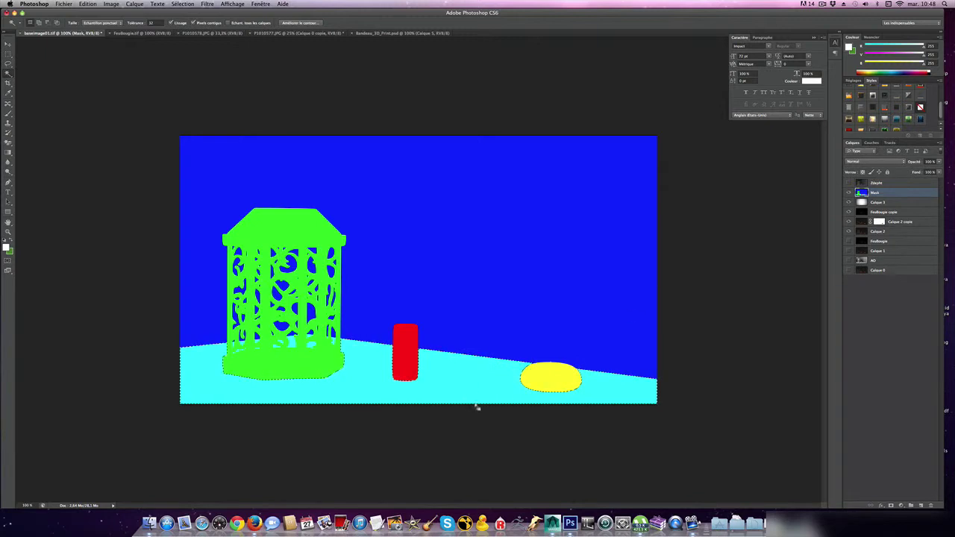
Combine the candle, lantern and wall colour areas into one selection, check it with the Mask layer hidden and clear it
click(527, 381)
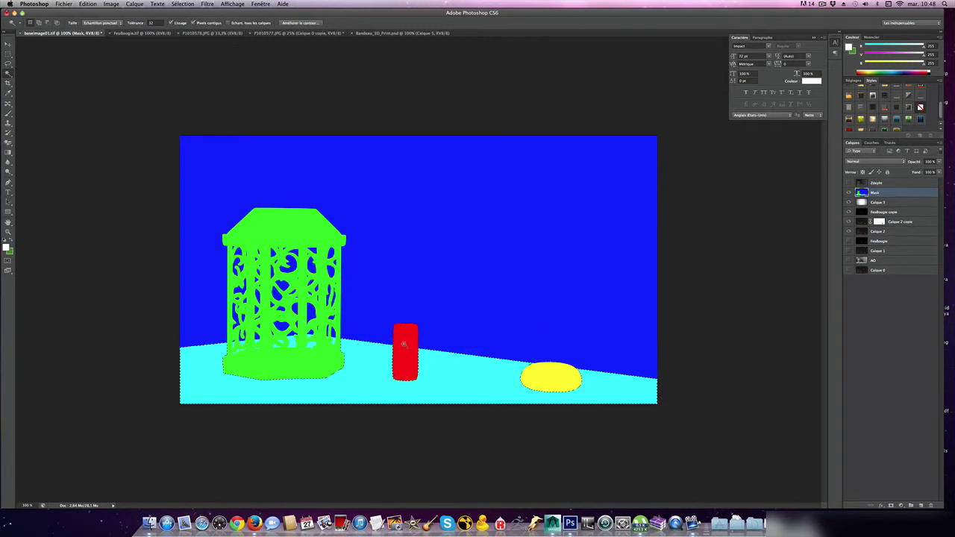
click(534, 379)
shift+click(314, 256)
shift+click(467, 236)
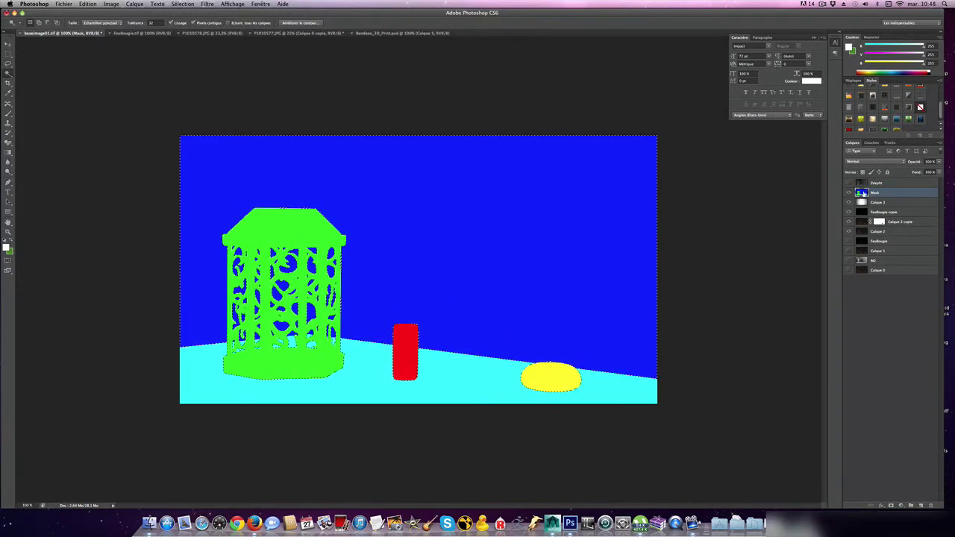
click(848, 193)
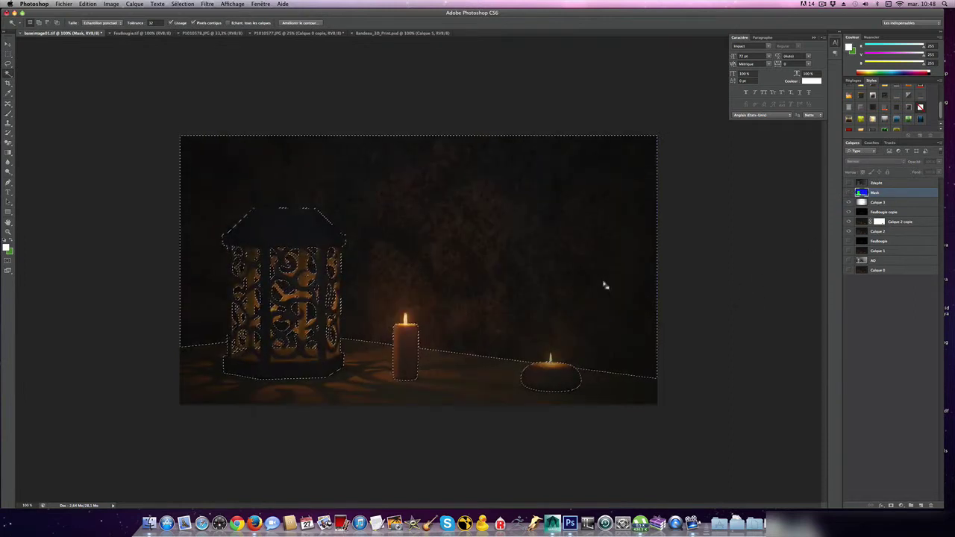
key(super+d)
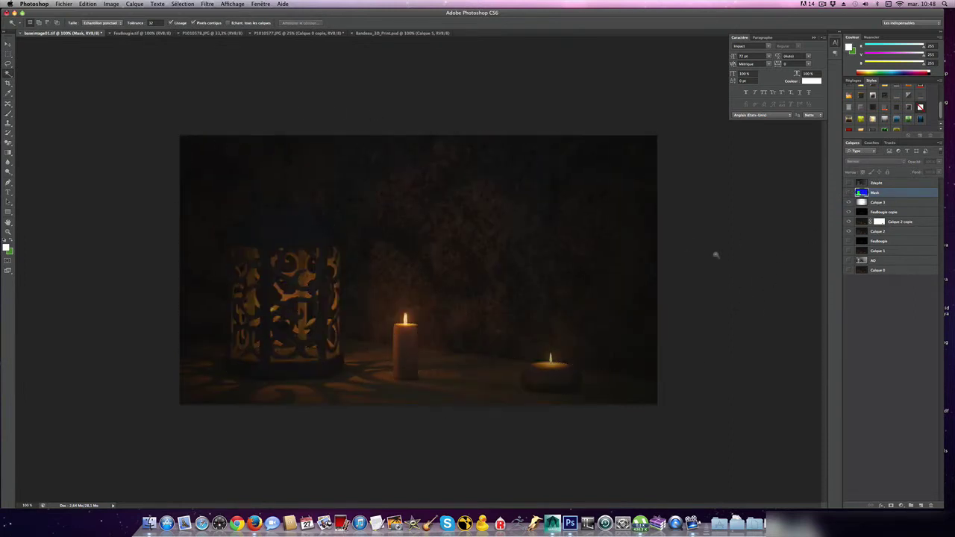
Compare the image with Calque 2 and Calque 2 copie alternately hidden and shown
click(848, 222)
click(849, 231)
click(849, 231)
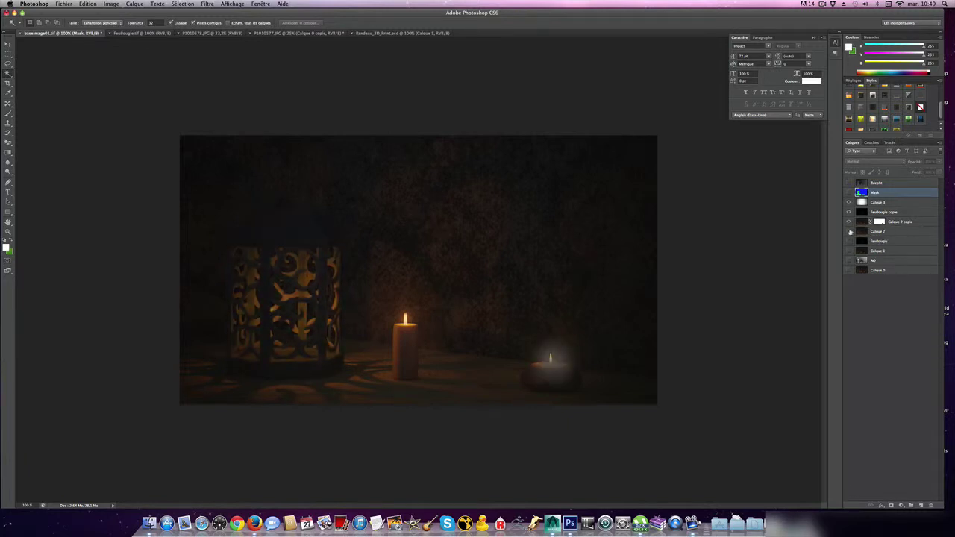
click(849, 232)
click(882, 232)
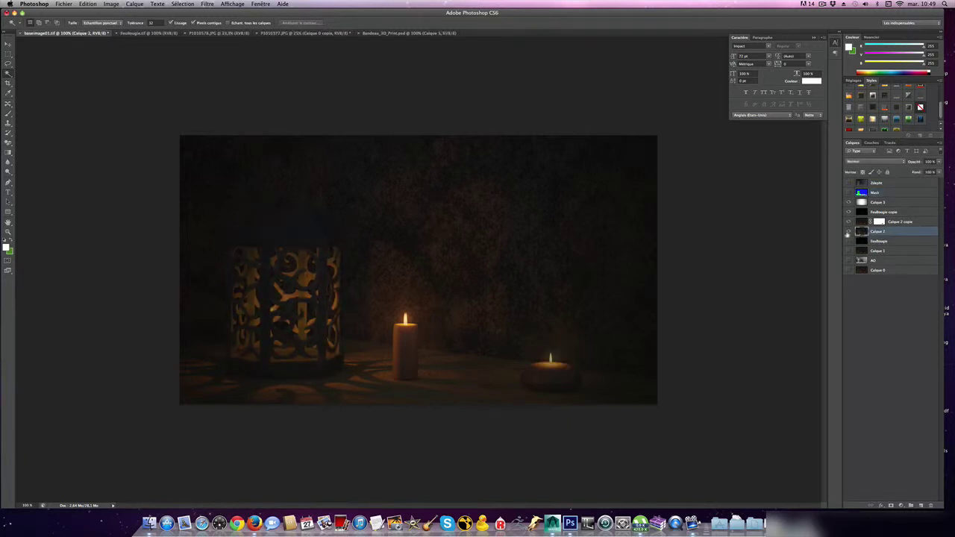
click(847, 234)
click(848, 233)
click(849, 223)
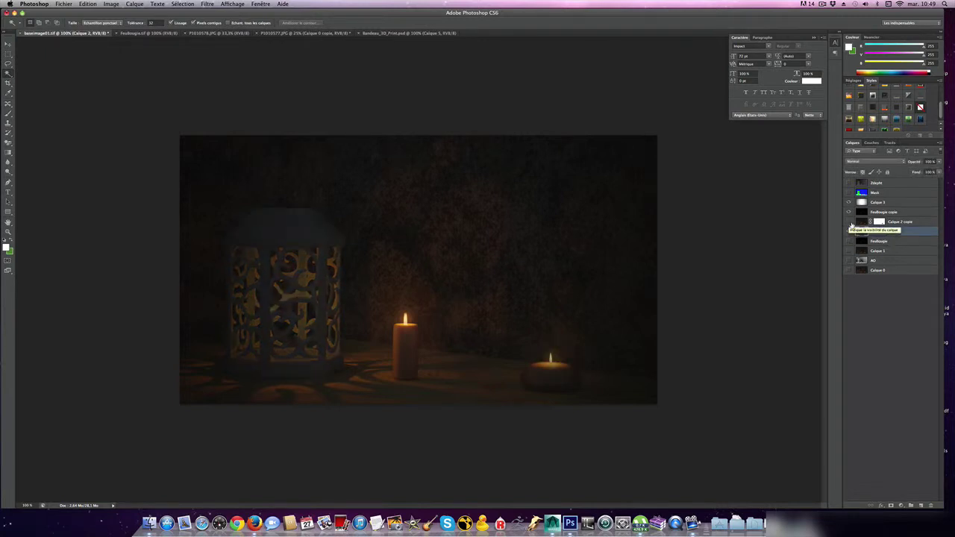
click(850, 223)
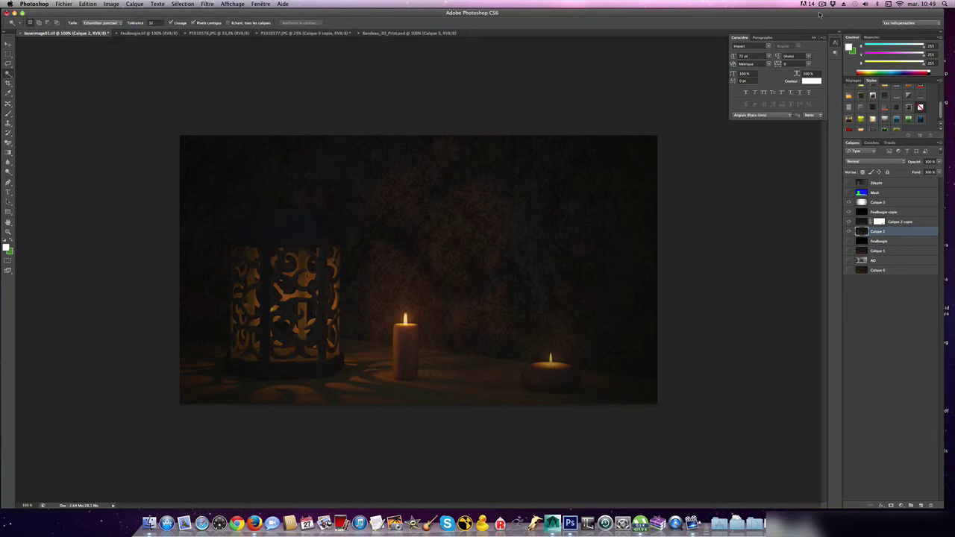
click(822, 4)
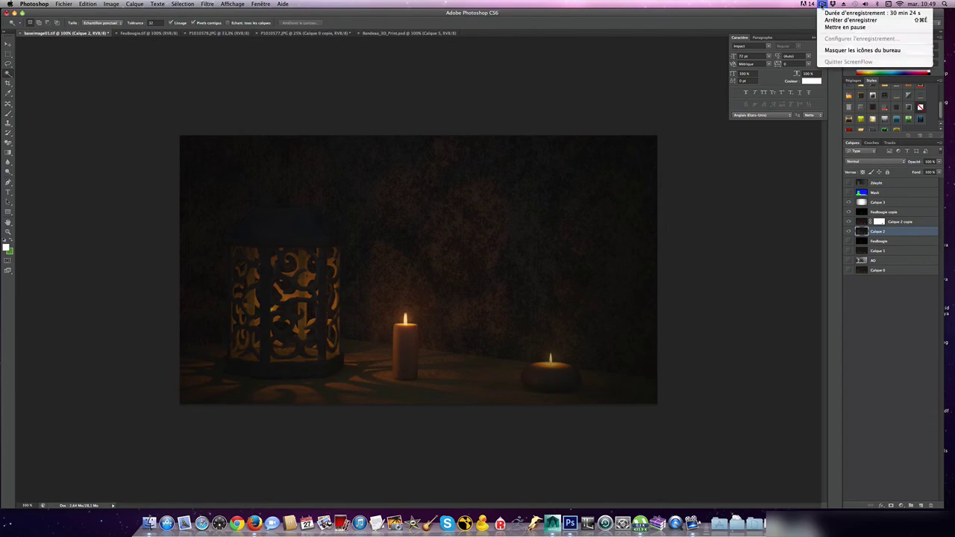